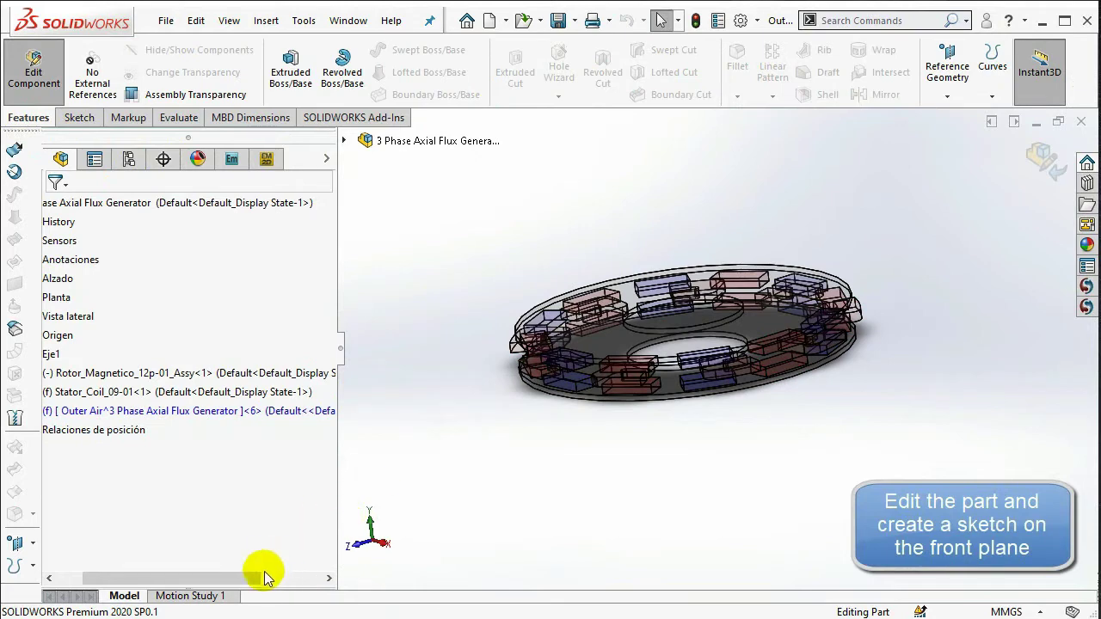
# Start a sketch on the Front Plane of the Outer Air part and view it face-on.
pyautogui.moveTo(265, 578); pyautogui.dragTo(216, 575)
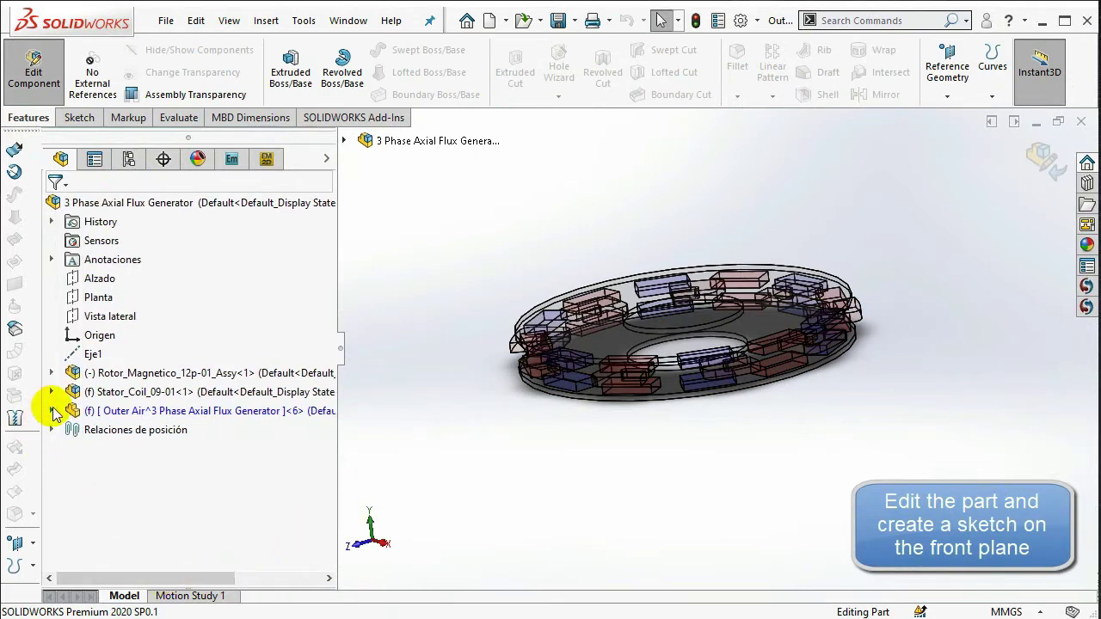
pyautogui.click(51, 411)
pyautogui.click(120, 506)
pyautogui.rightClick(115, 510)
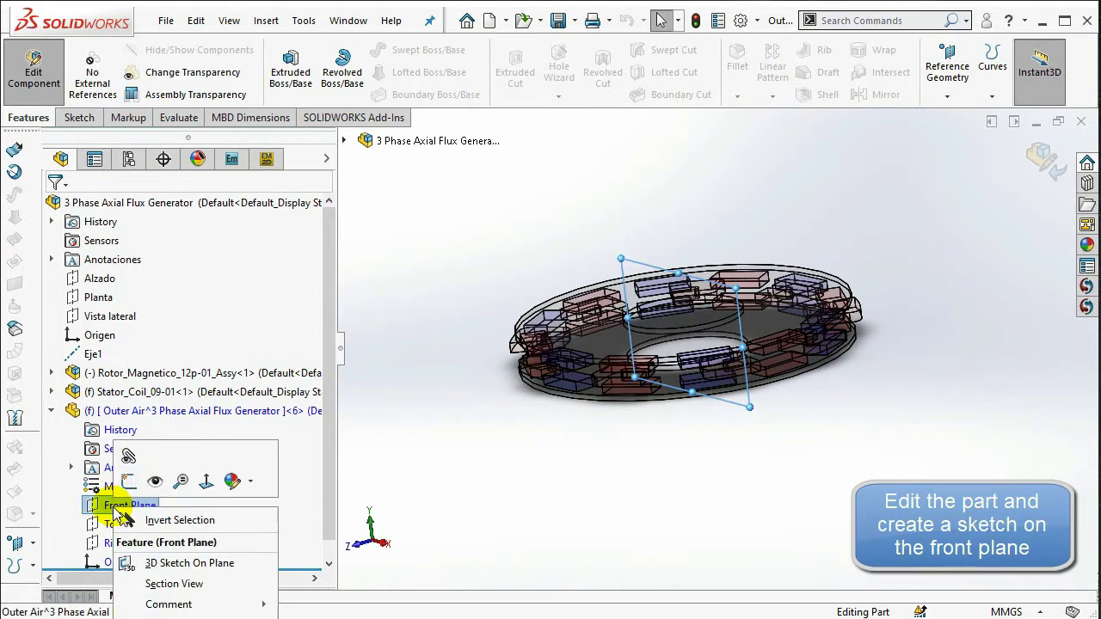
pyautogui.click(129, 481)
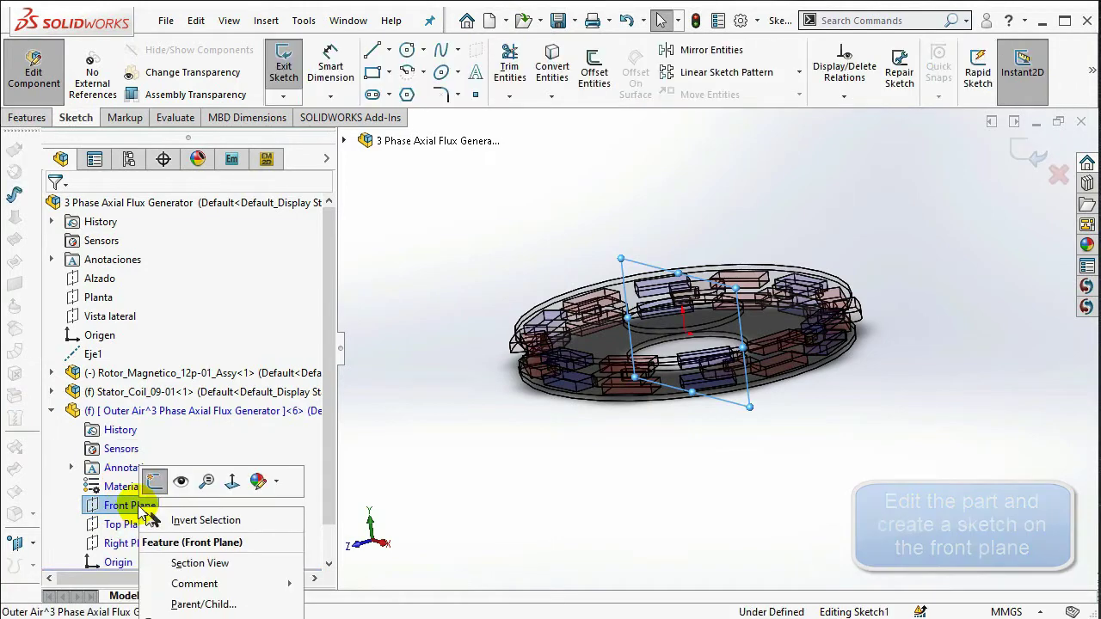
pyautogui.click(231, 483)
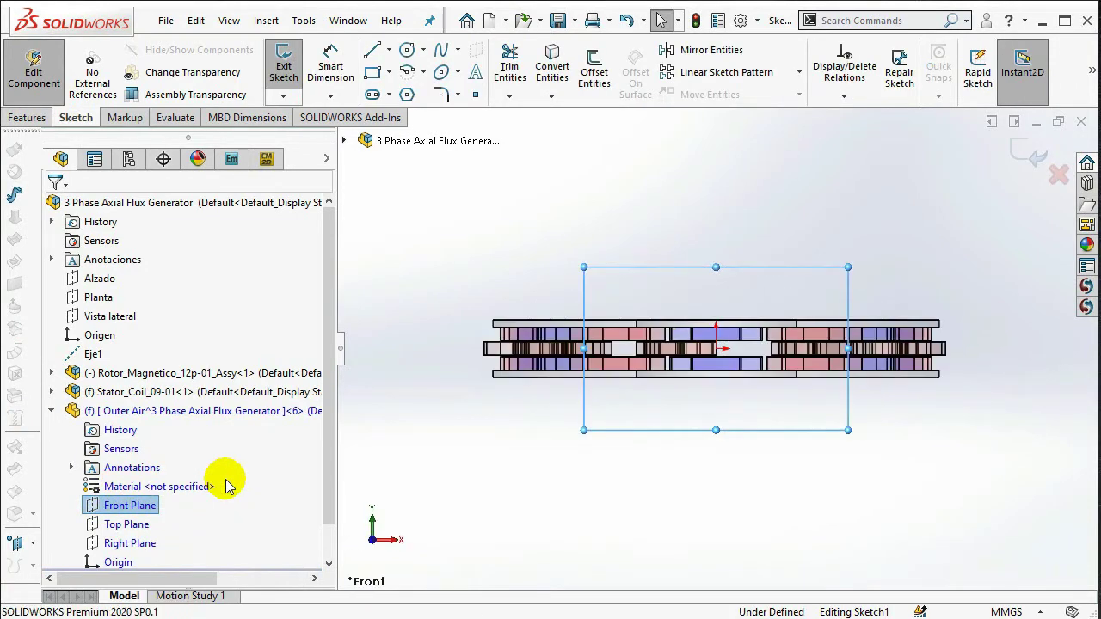
# Sketch a corner rectangle about 107 mm wide over the right half of the generator, extending above and below the discs.
pyautogui.click(371, 73)
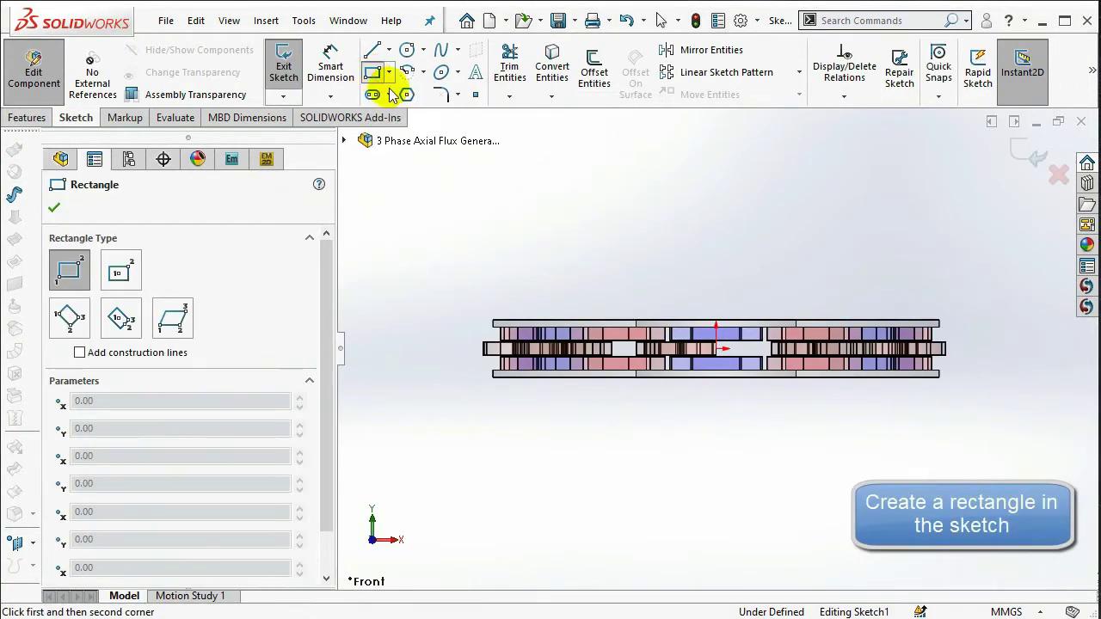
pyautogui.click(919, 257)
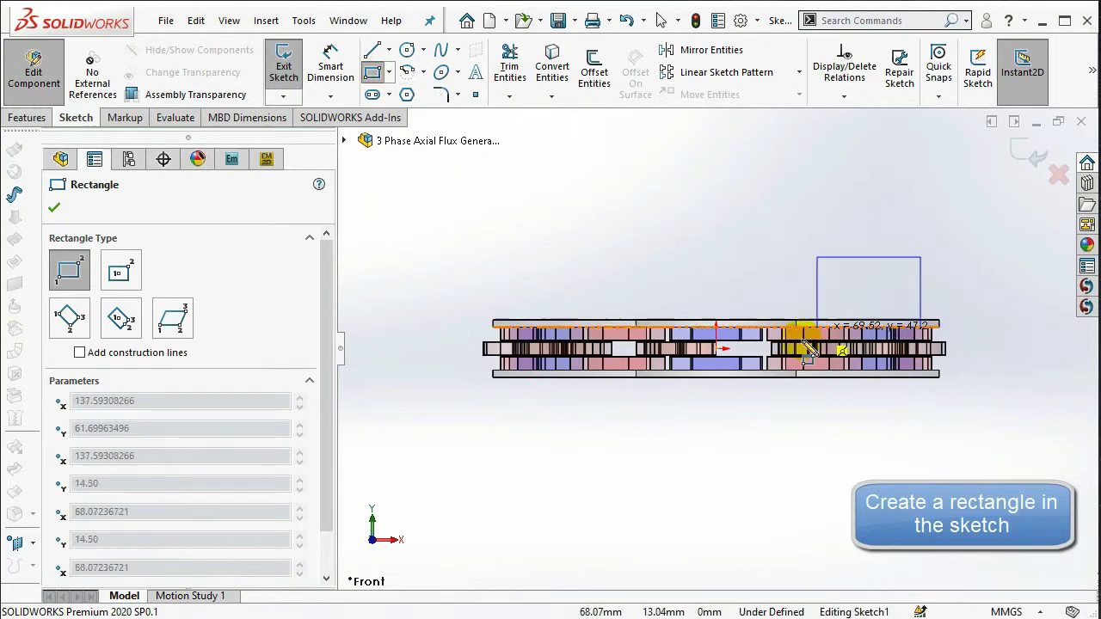
pyautogui.click(761, 413)
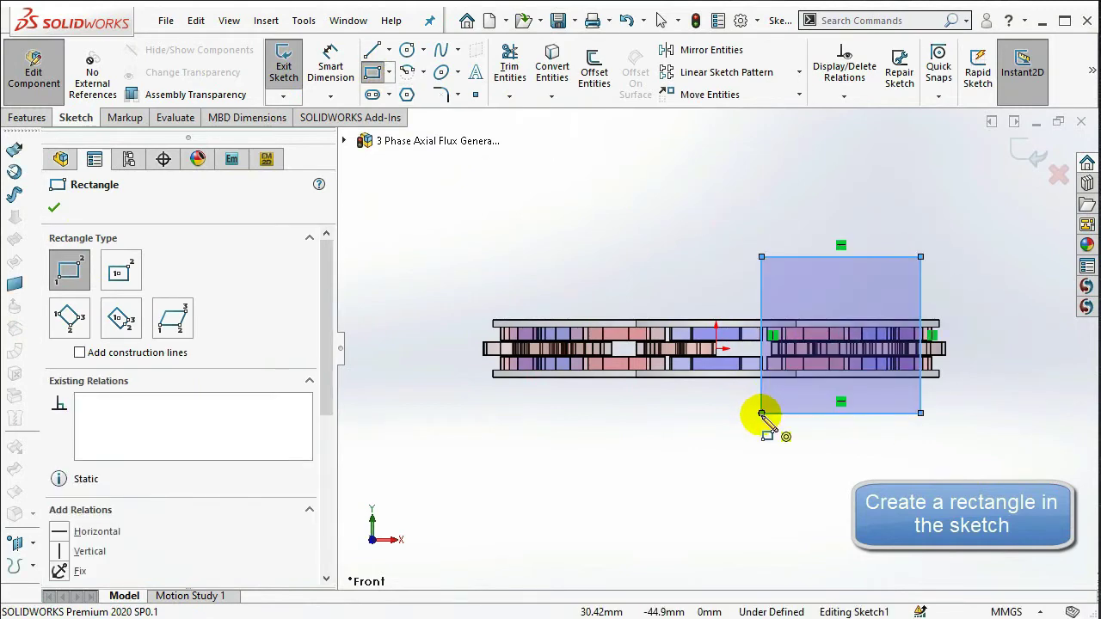
pyautogui.press('Escape')
# Make the rectangle's left side coincident with the part origin.
pyautogui.click(717, 350)
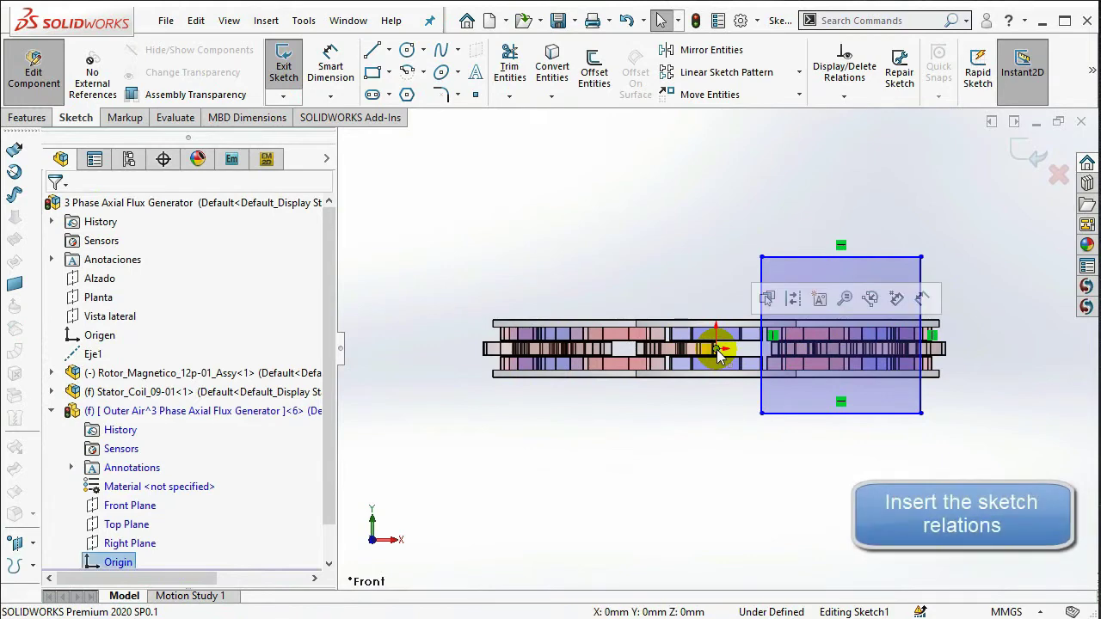
pyautogui.keyDown('ctrl'); pyautogui.click(764, 278); pyautogui.keyUp('ctrl')
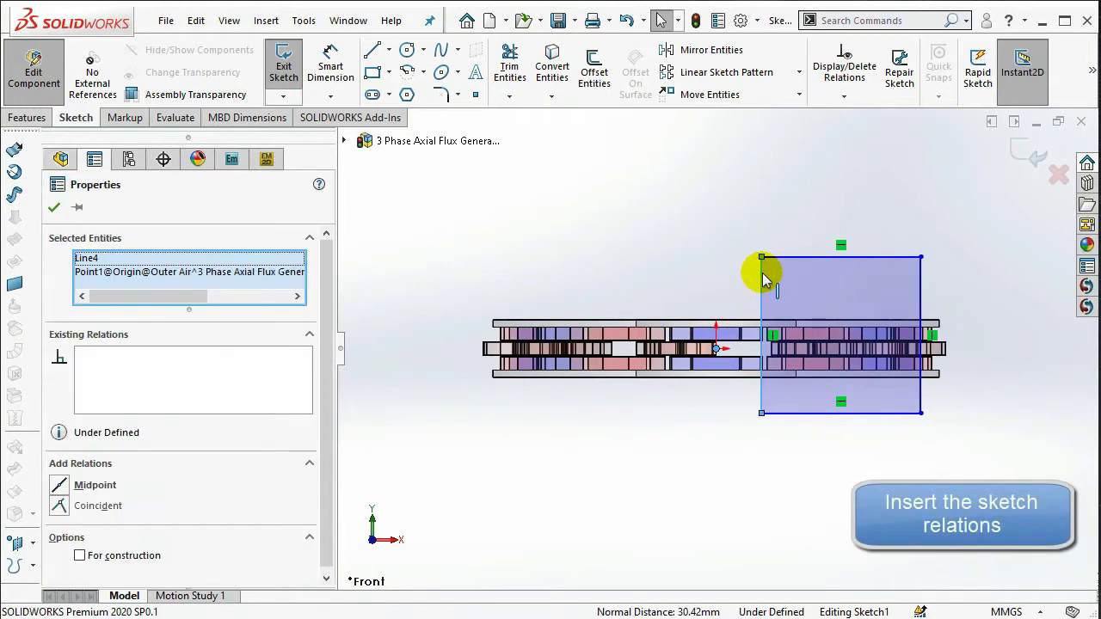
pyautogui.click(59, 506)
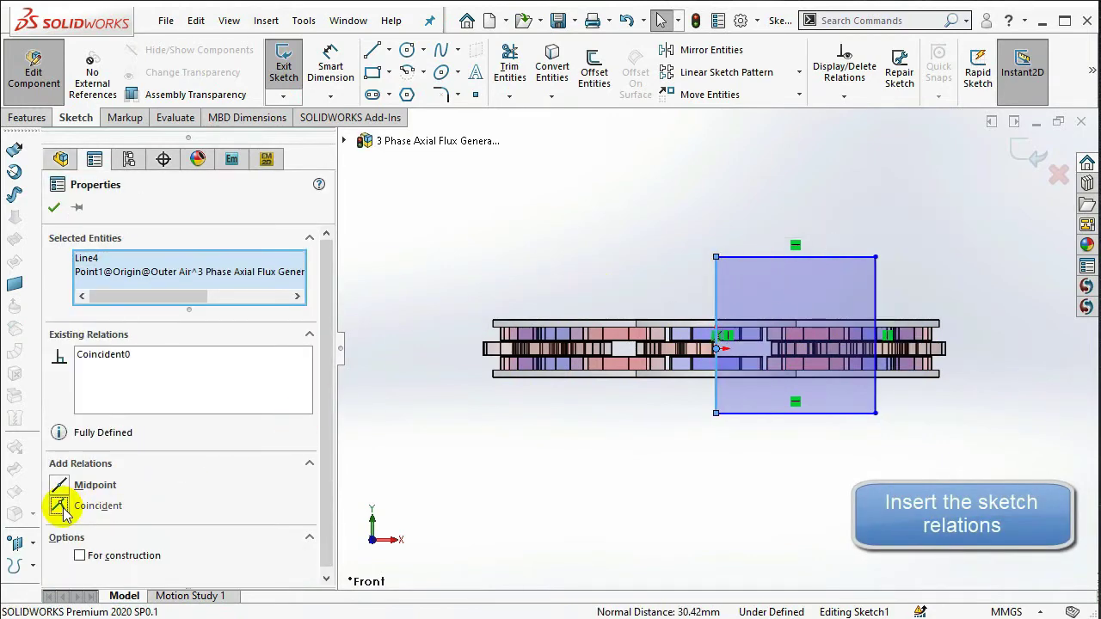
pyautogui.click(53, 208)
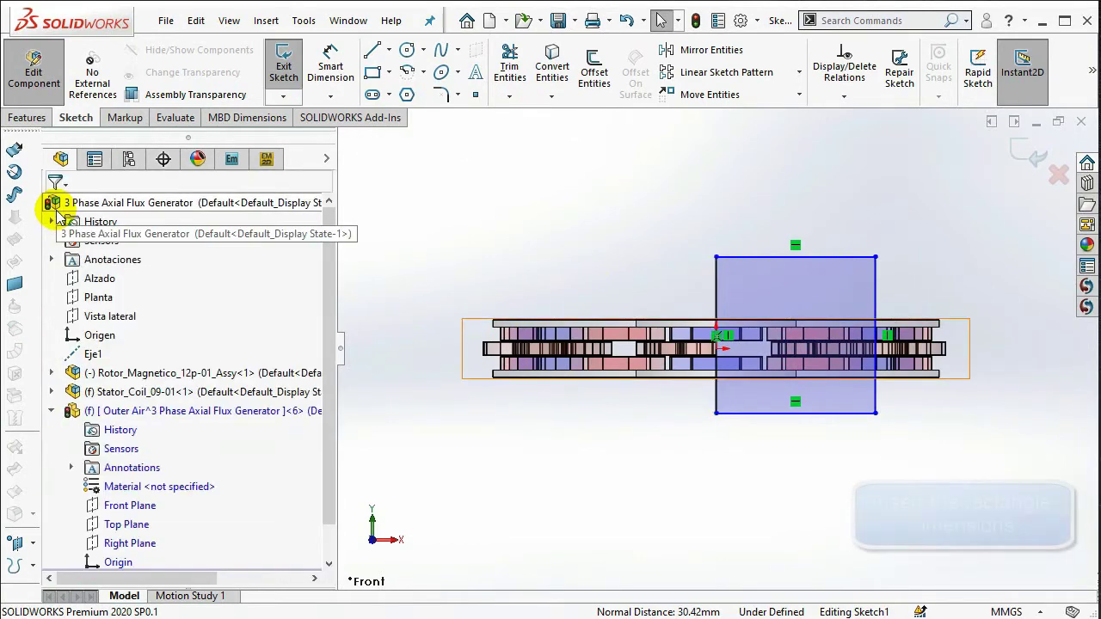
# Dimension the rectangle's top side and set its width to 208.83 mm.
pyautogui.click(338, 68)
pyautogui.click(751, 258)
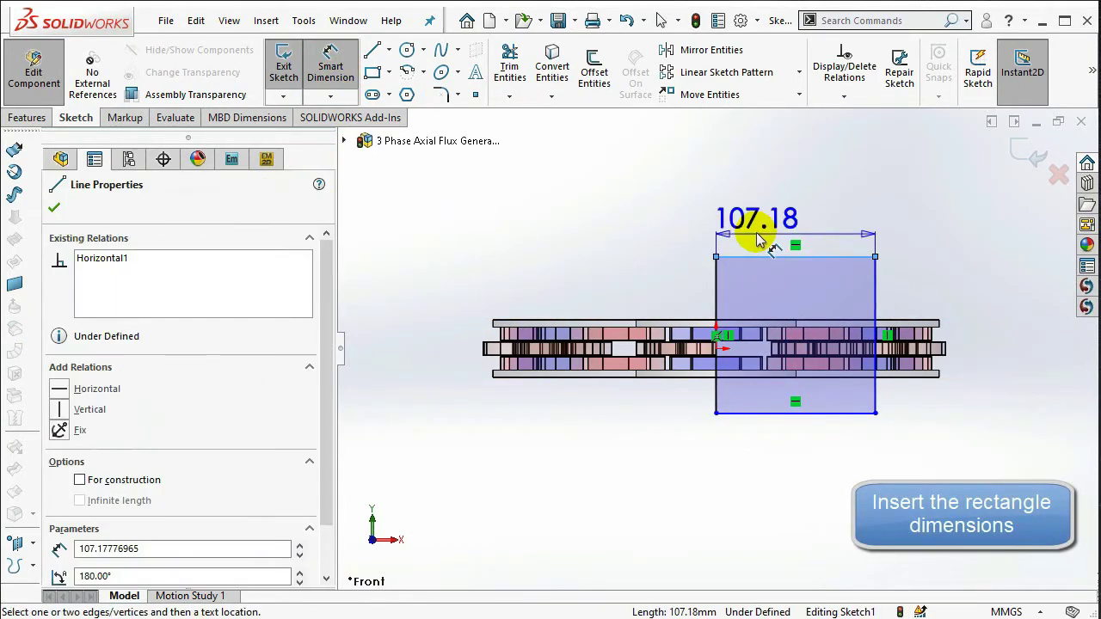
pyautogui.click(758, 222)
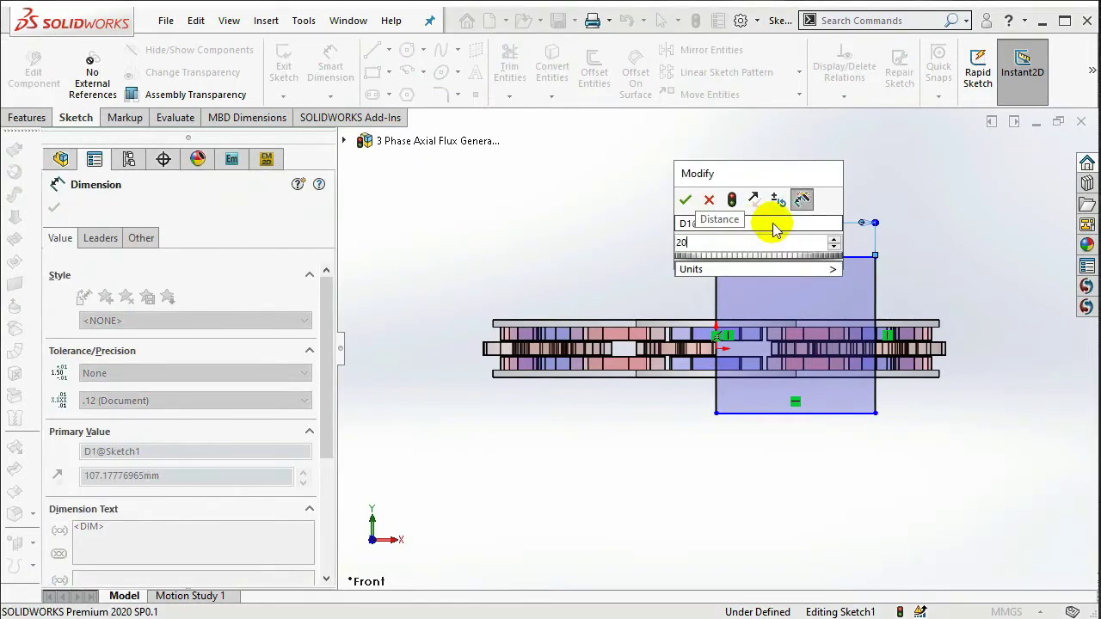
pyautogui.write('208.83')
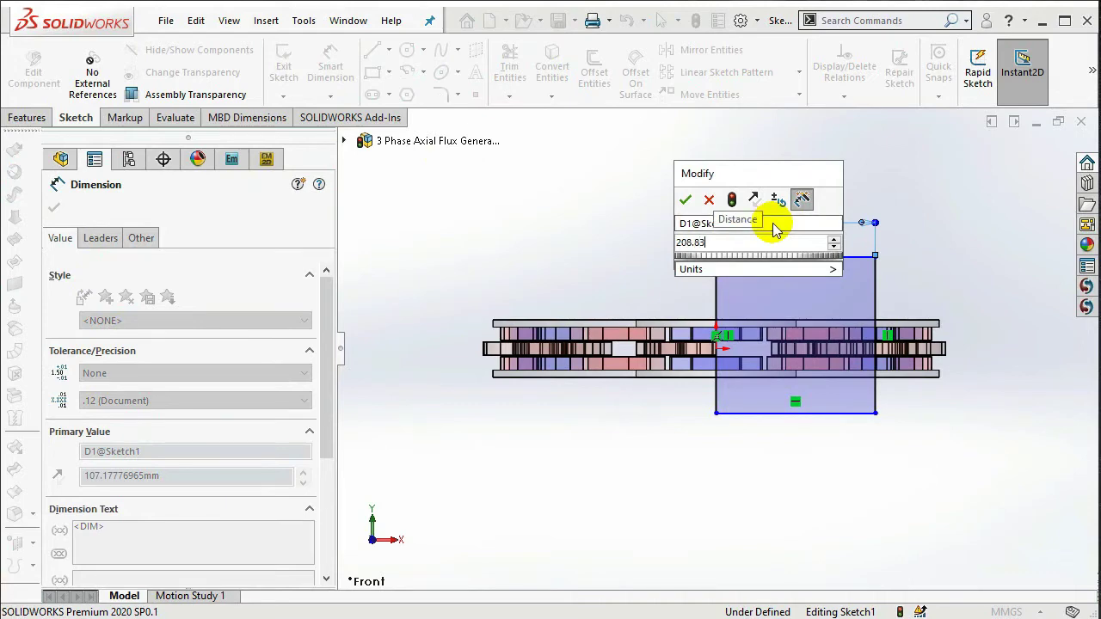
pyautogui.press('Return')
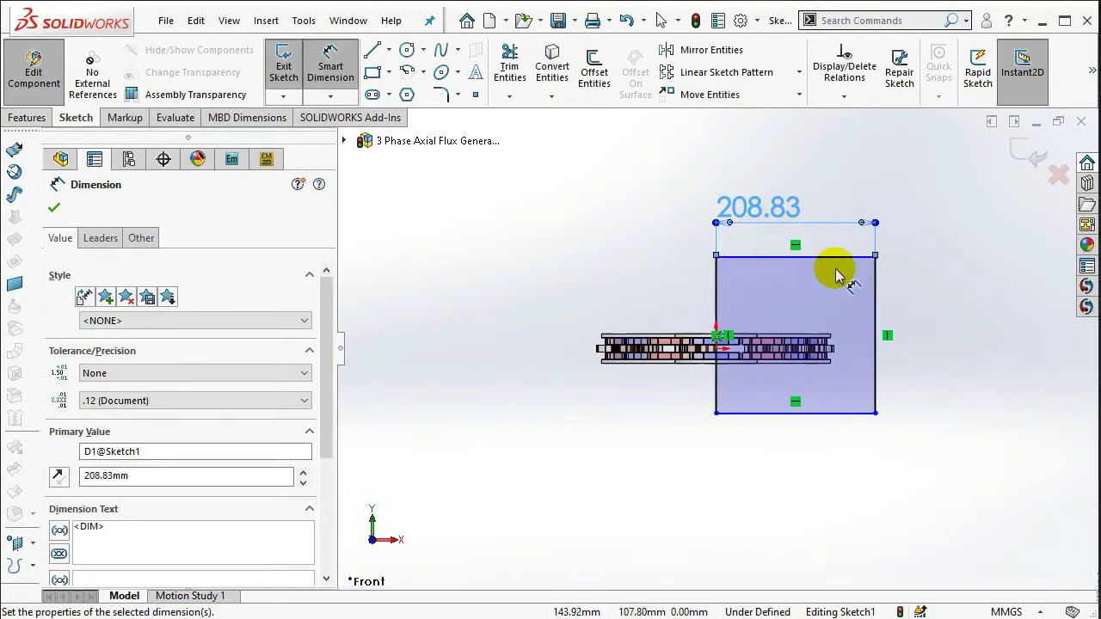
# Dimension the rectangle's right side and set its height to 158.53 mm.
pyautogui.click(874, 302)
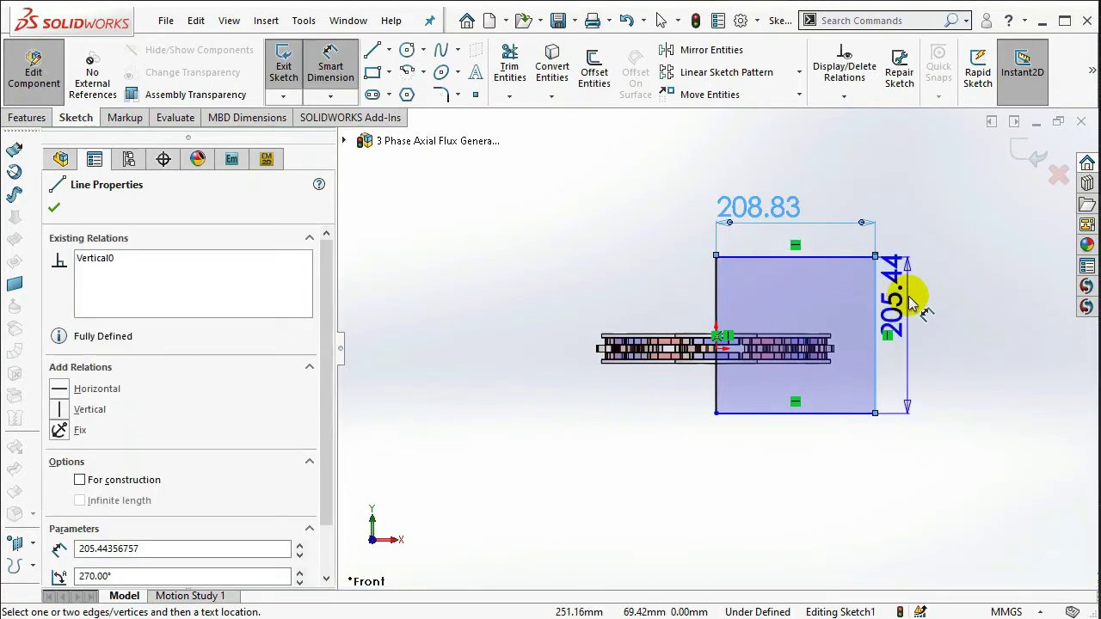
pyautogui.click(910, 297)
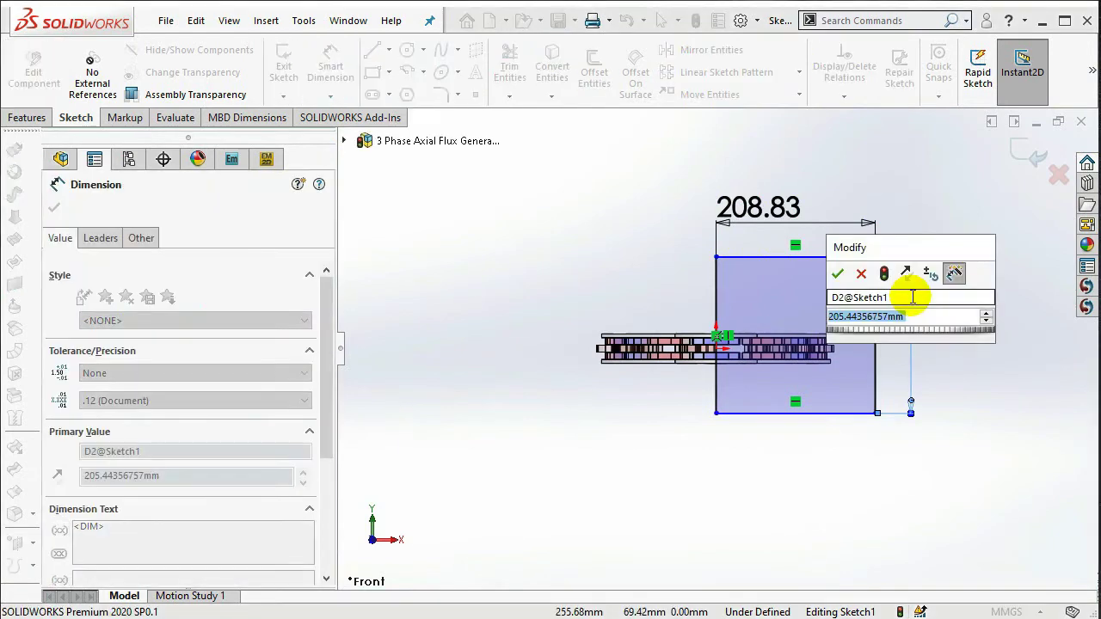
pyautogui.write('15')
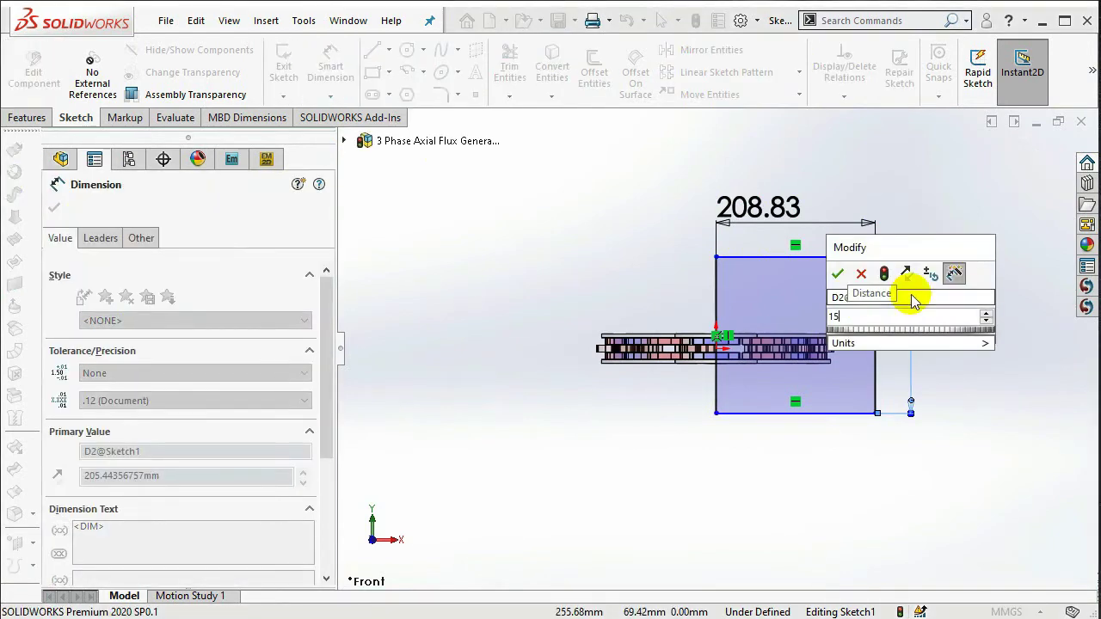
pyautogui.write('8.53')
pyautogui.press('Return')
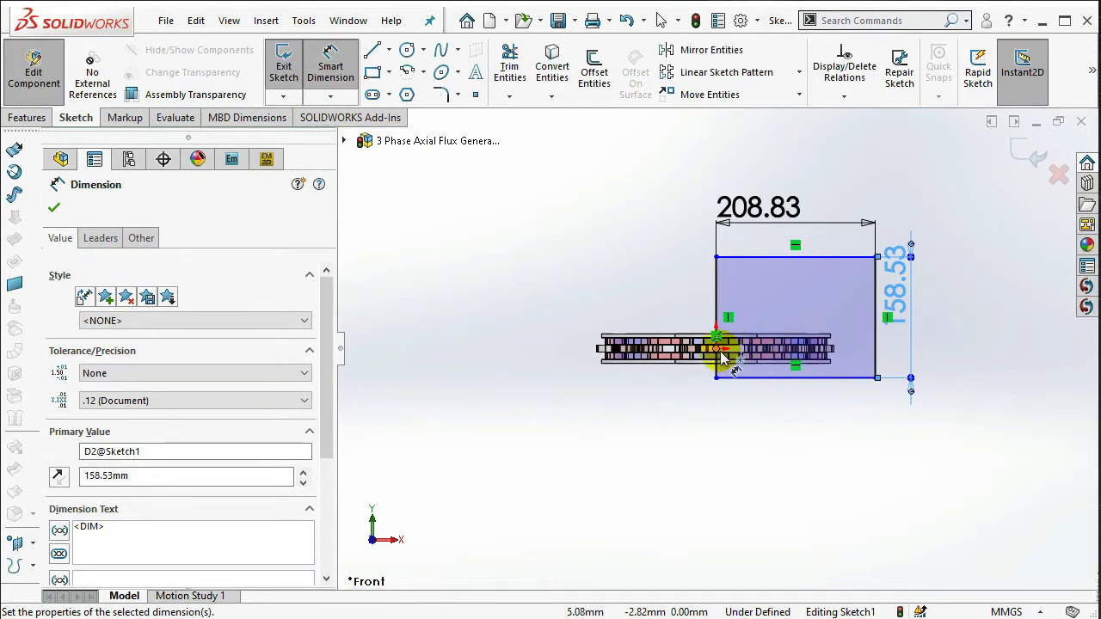
# Dimension the vertical distance from the origin to the rectangle's upper left corner as 79.27 mm.
pyautogui.click(714, 258)
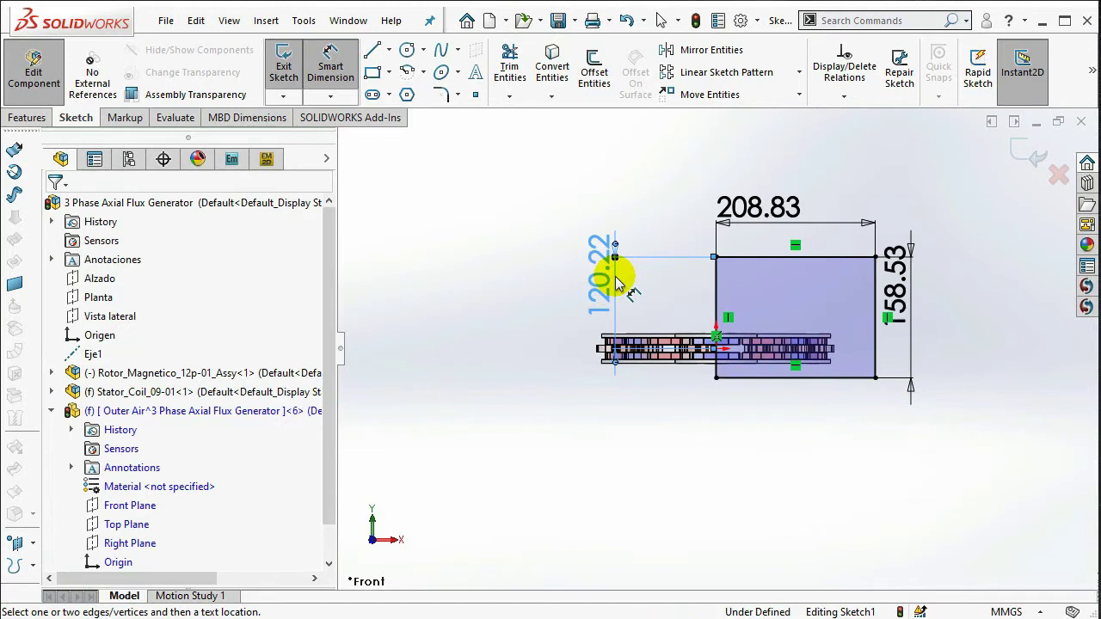
pyautogui.click(615, 276)
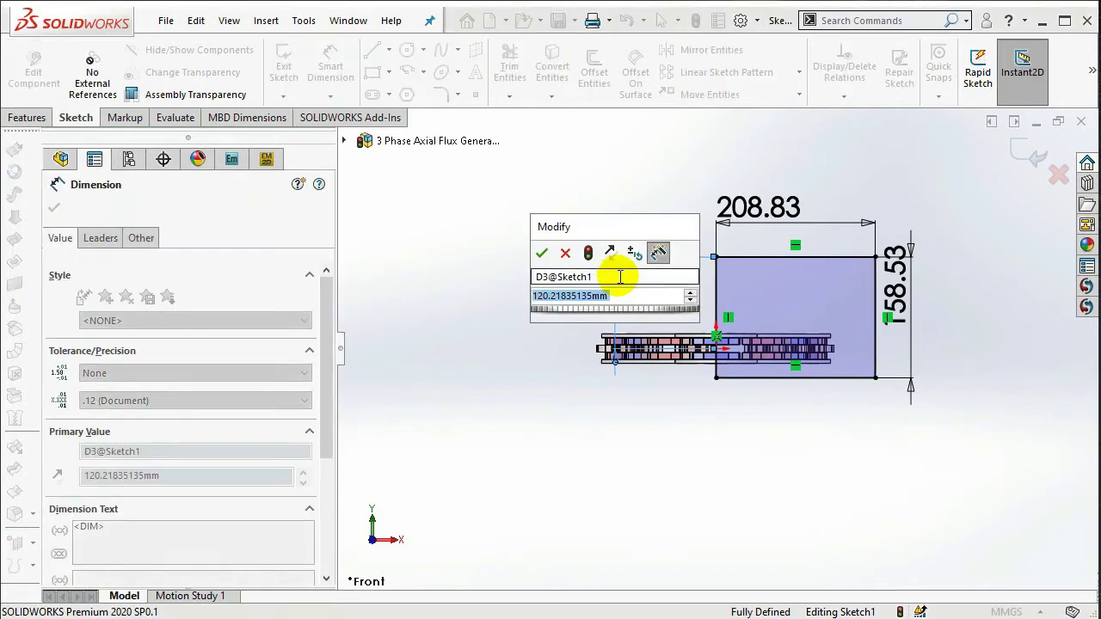
pyautogui.write('79')
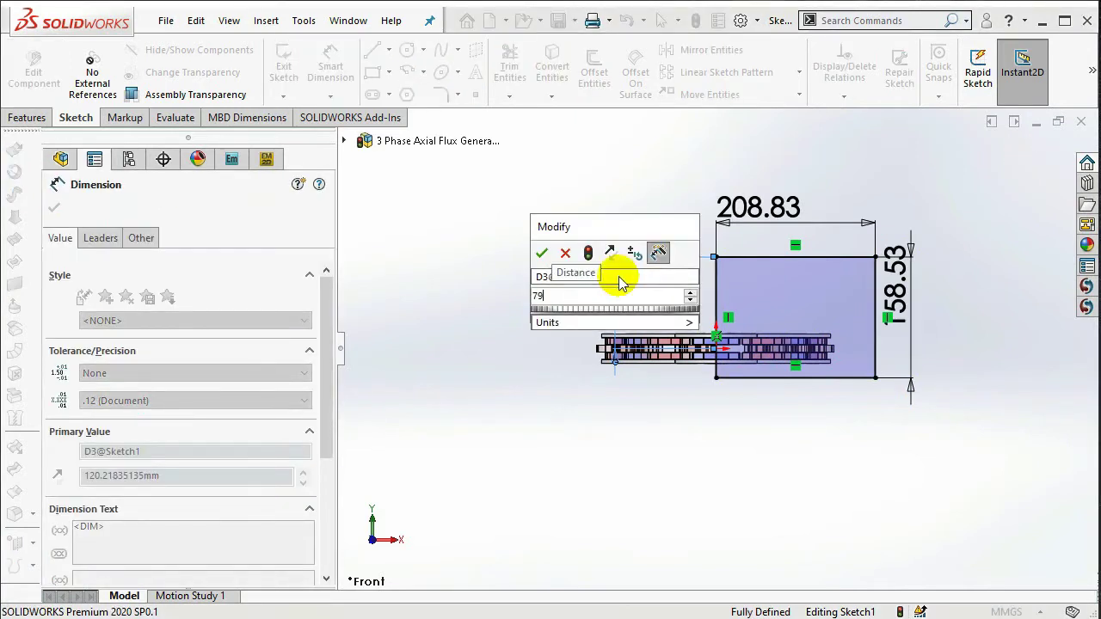
pyautogui.write('.2')
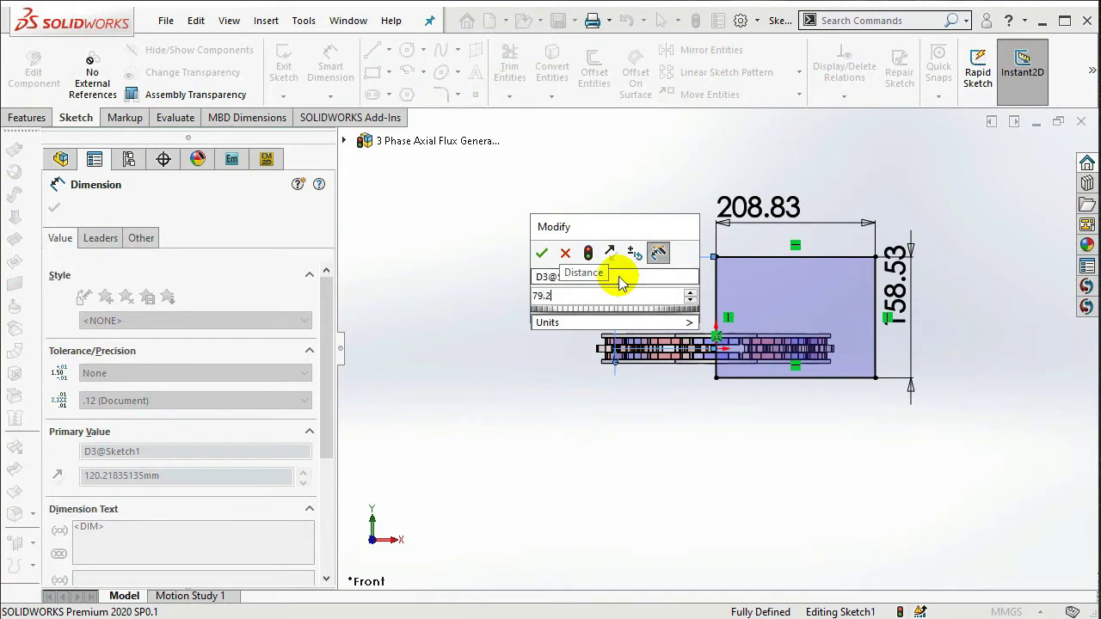
pyautogui.write('7')
pyautogui.press('Return')
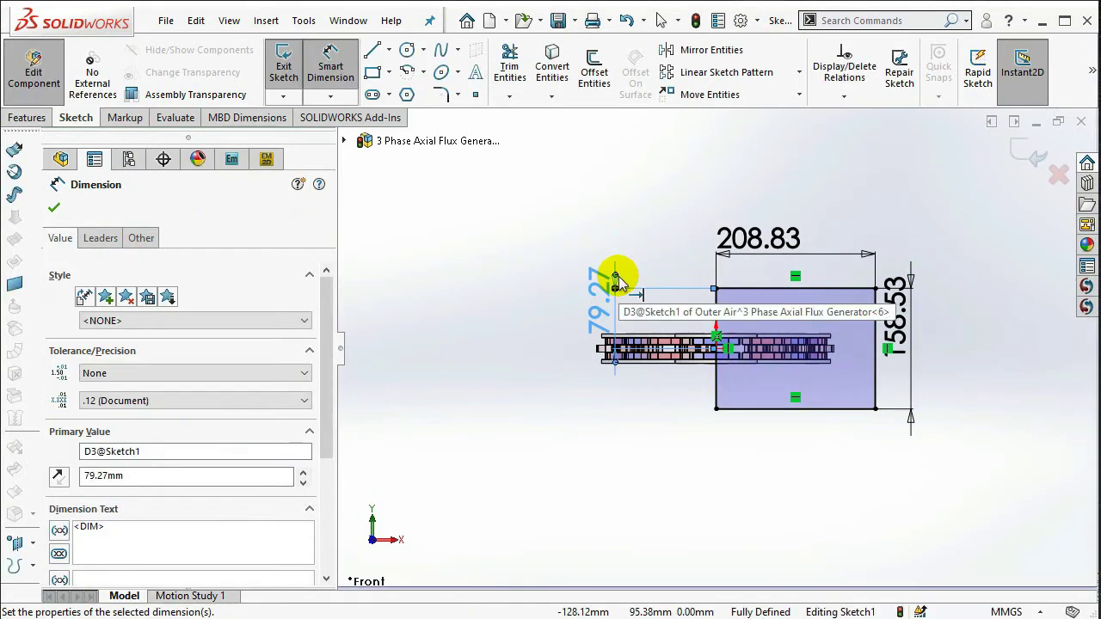
pyautogui.press('Escape')
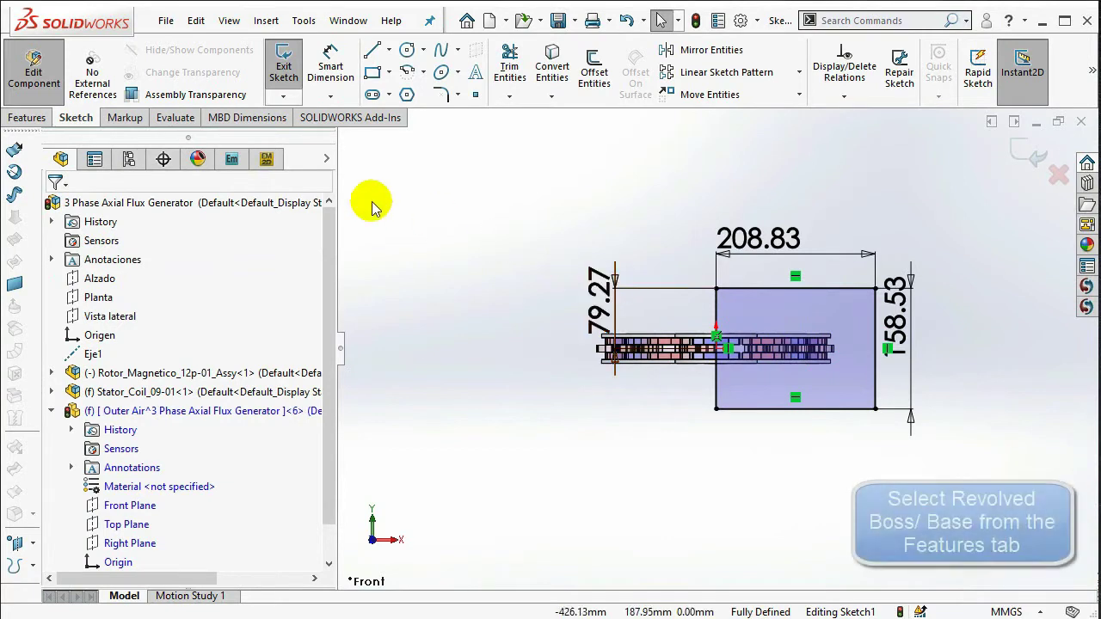
# Create a Revolved Boss/Base from the rectangle, turning it 360° about its side through the origin.
pyautogui.click(31, 120)
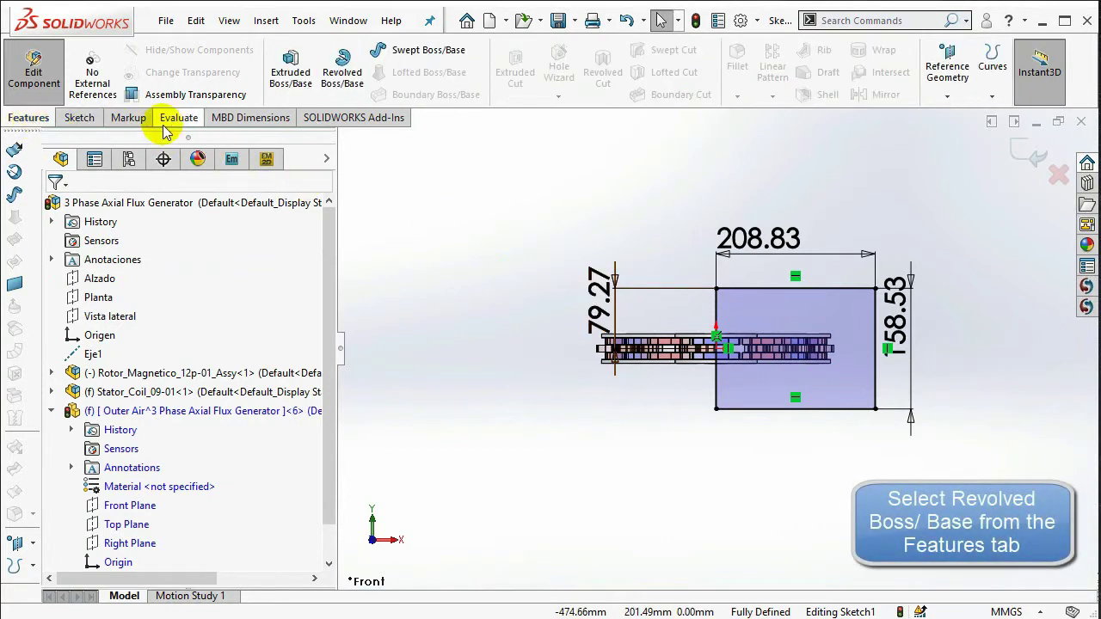
pyautogui.click(342, 84)
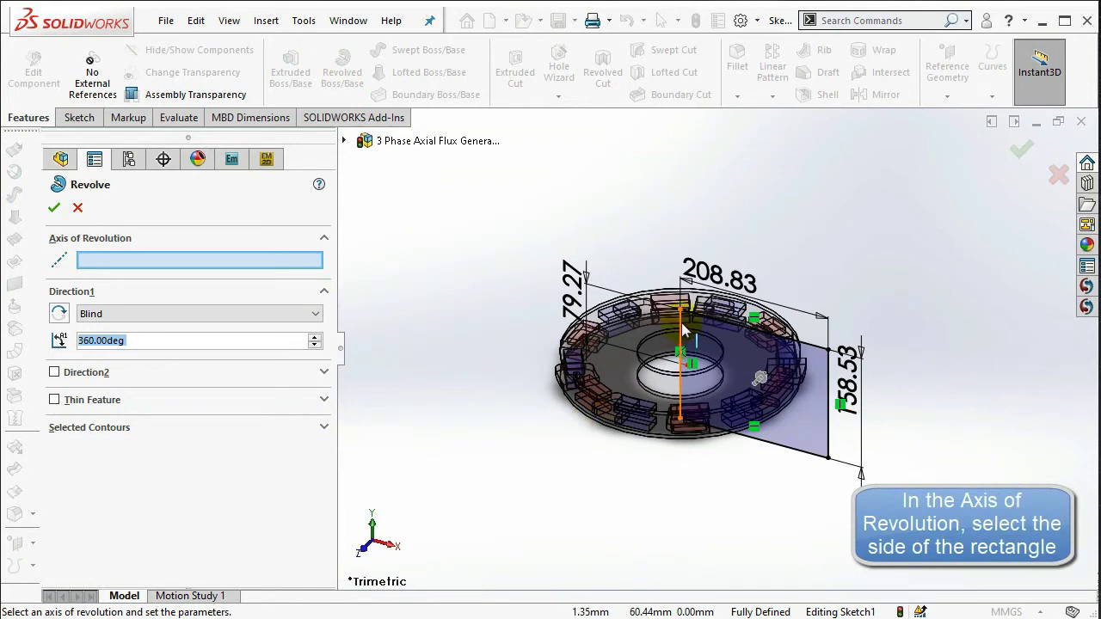
pyautogui.click(681, 322)
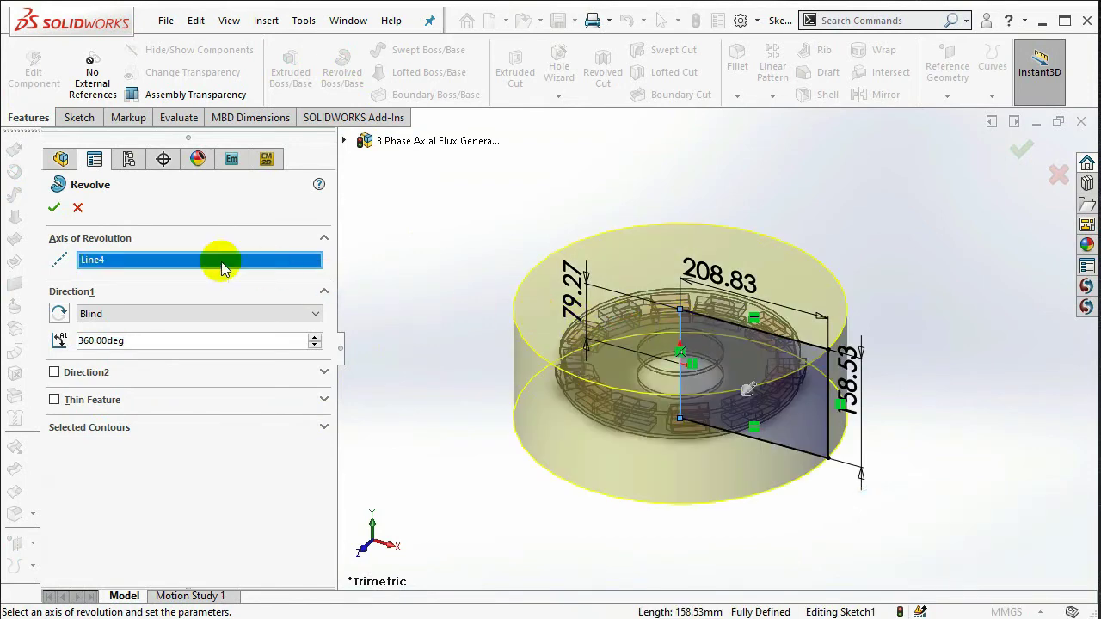
pyautogui.click(55, 210)
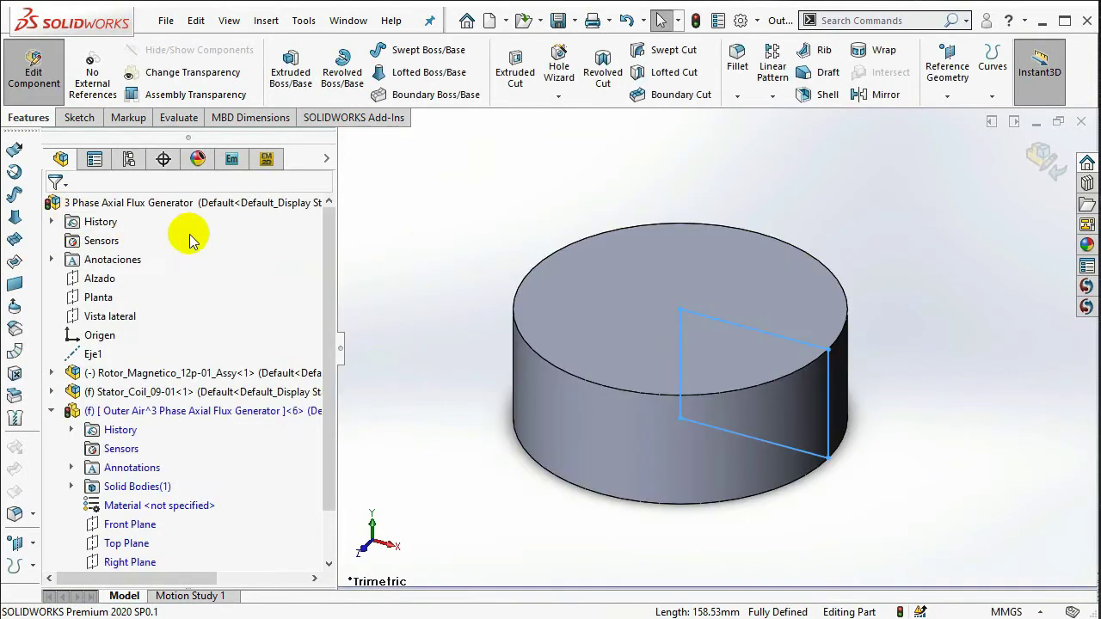
# Start a Cavity feature in the outer air part and select the first magnetic rotor's magnets NB472-W9<1> to <12> and Rotor_Steel Base-12p-01<1>.
pyautogui.click(266, 20)
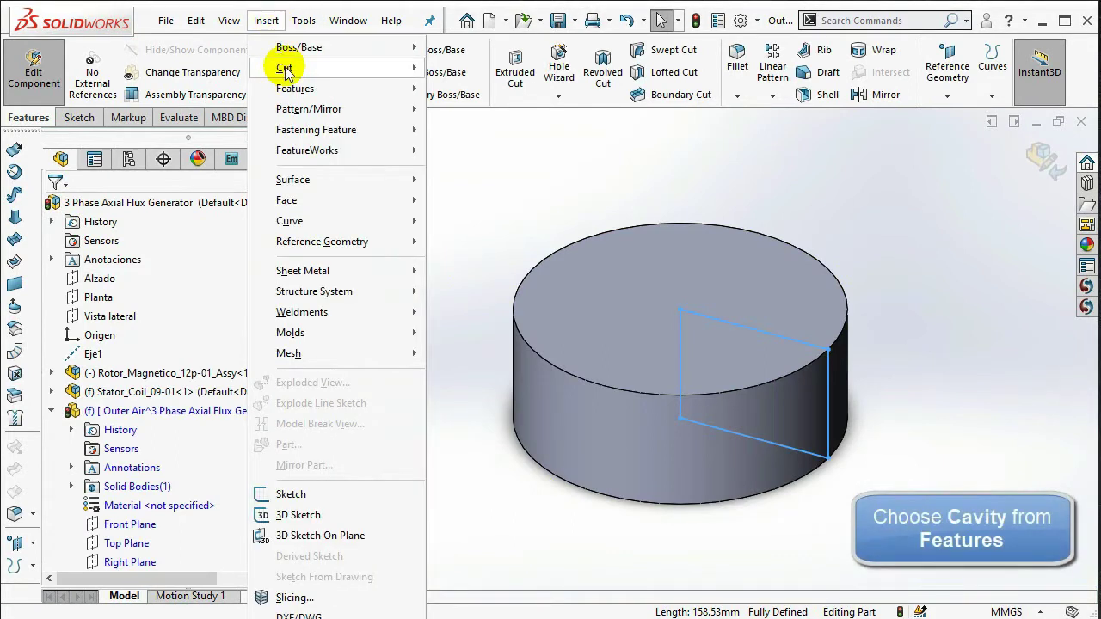
pyautogui.moveTo(358, 94)
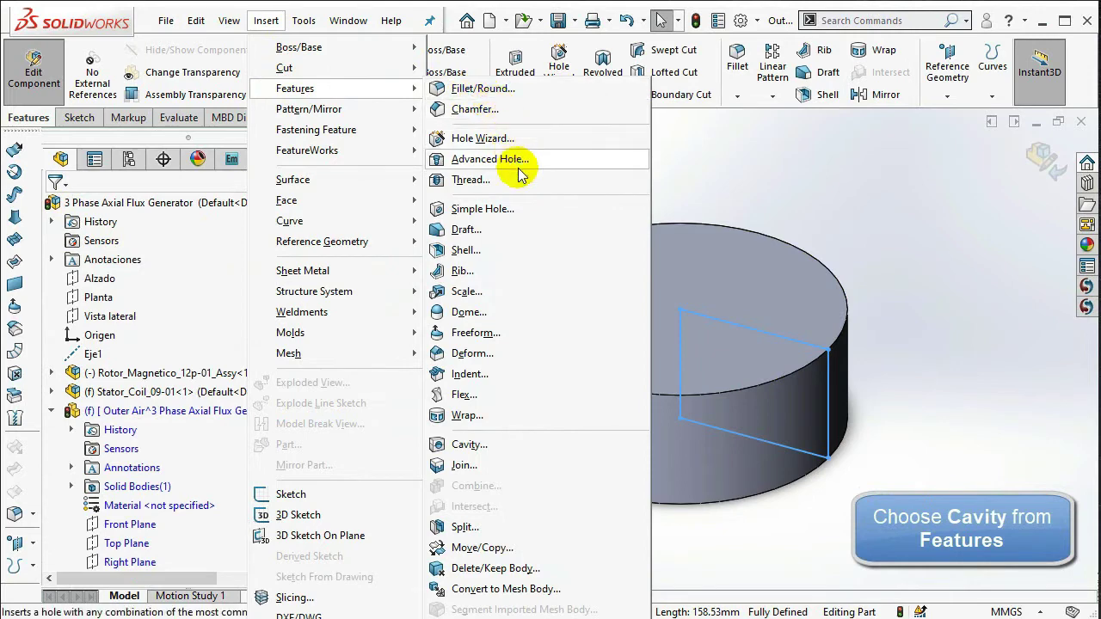
pyautogui.click(469, 445)
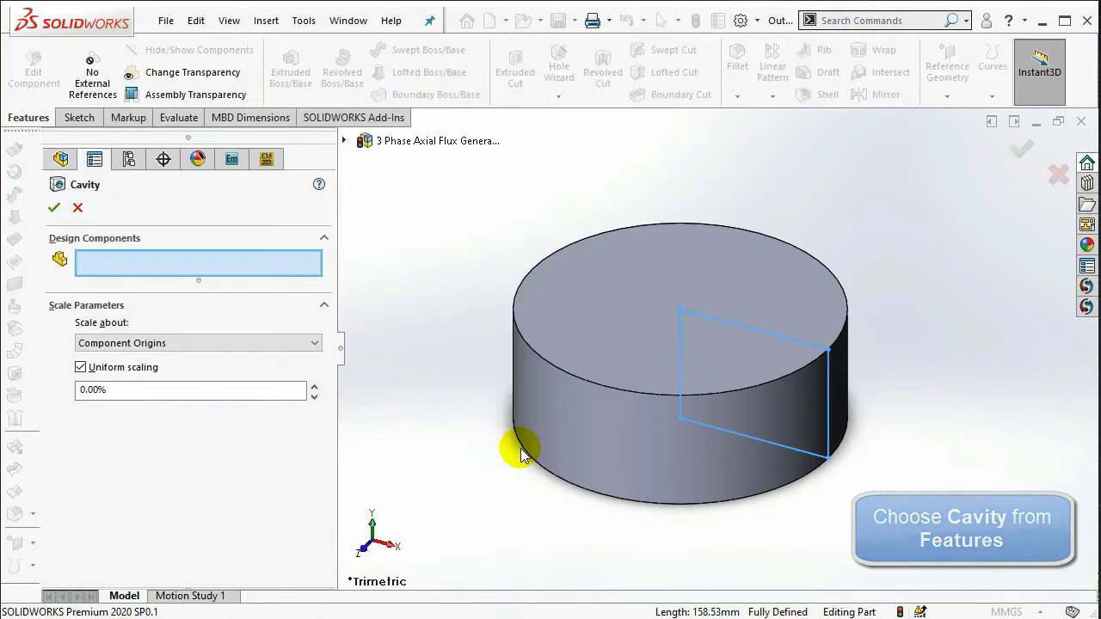
pyautogui.click(343, 140)
pyautogui.moveTo(342, 179); pyautogui.dragTo(350, 280)
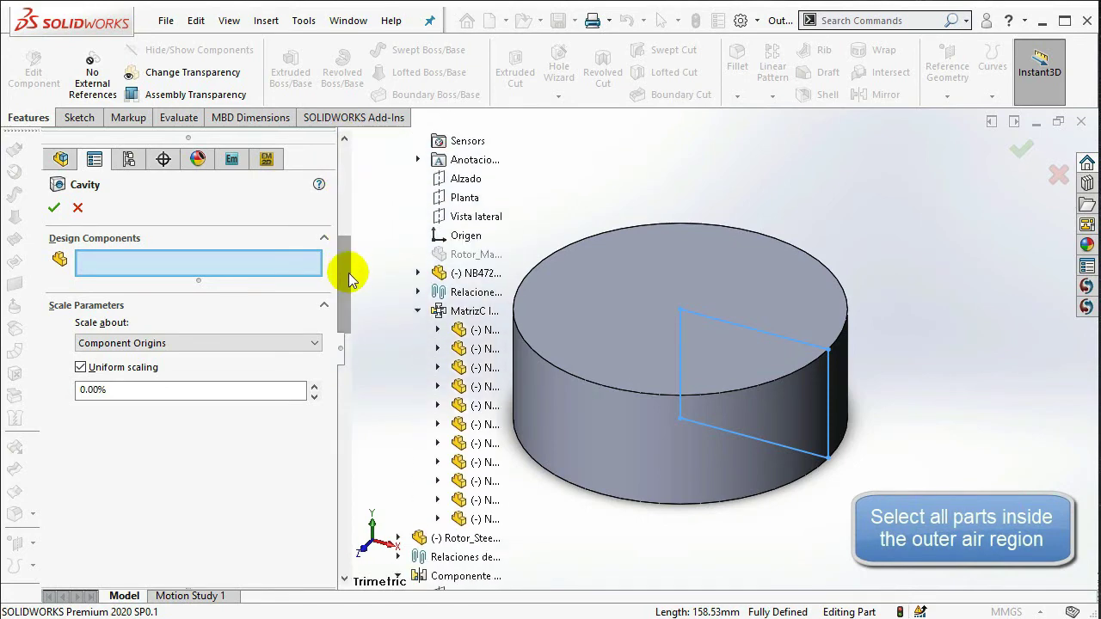
pyautogui.click(452, 273)
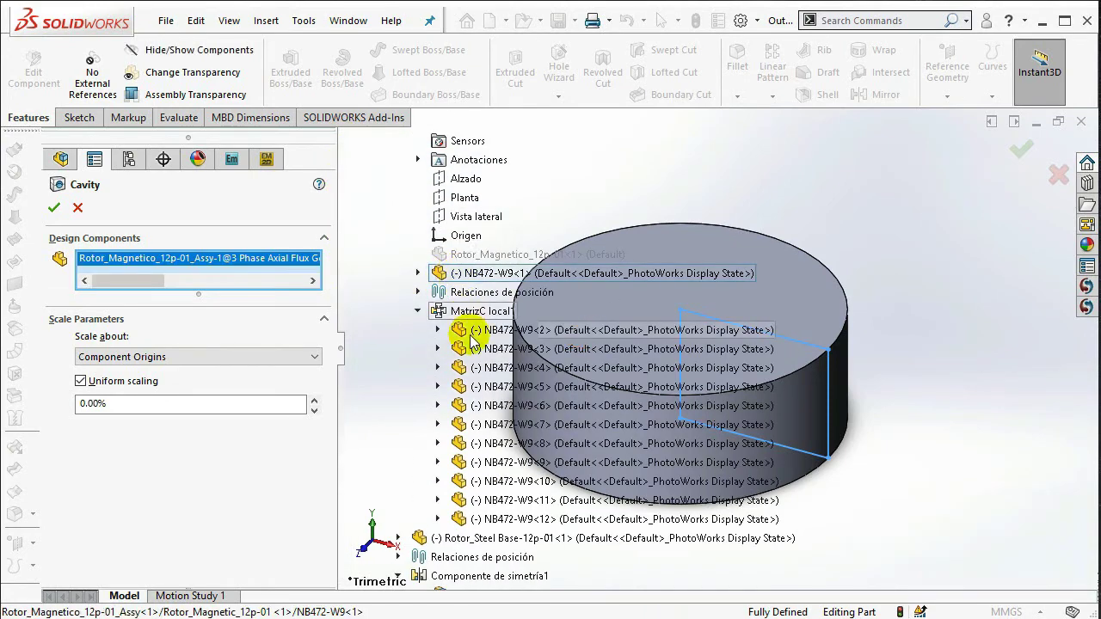
pyautogui.click(476, 335)
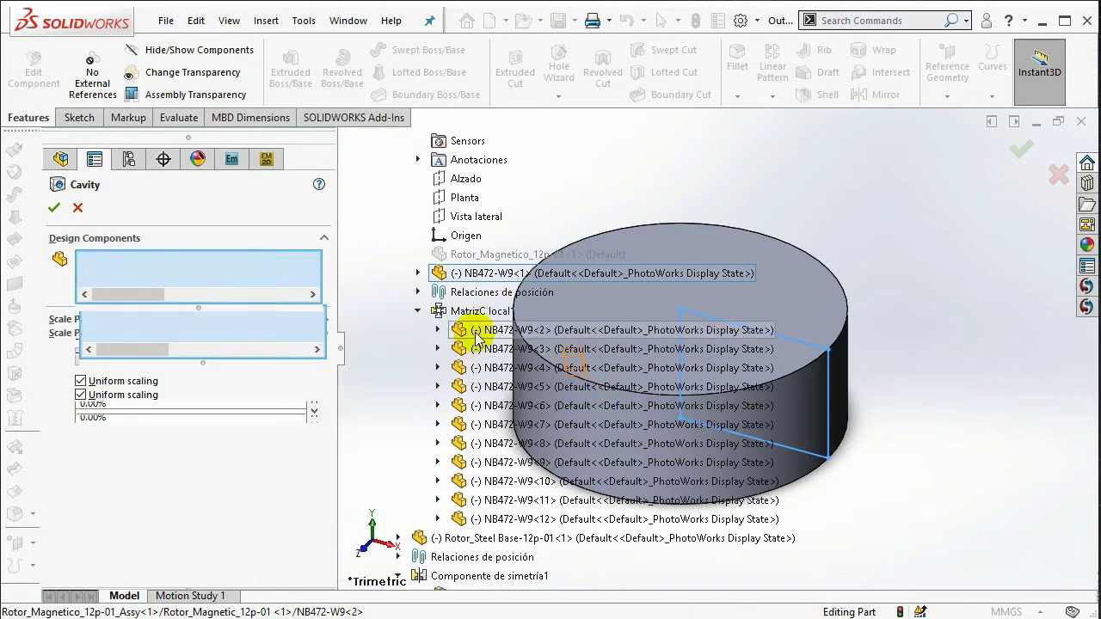
pyautogui.keyDown('shift'); pyautogui.click(472, 520); pyautogui.keyUp('shift')
pyautogui.click(462, 539)
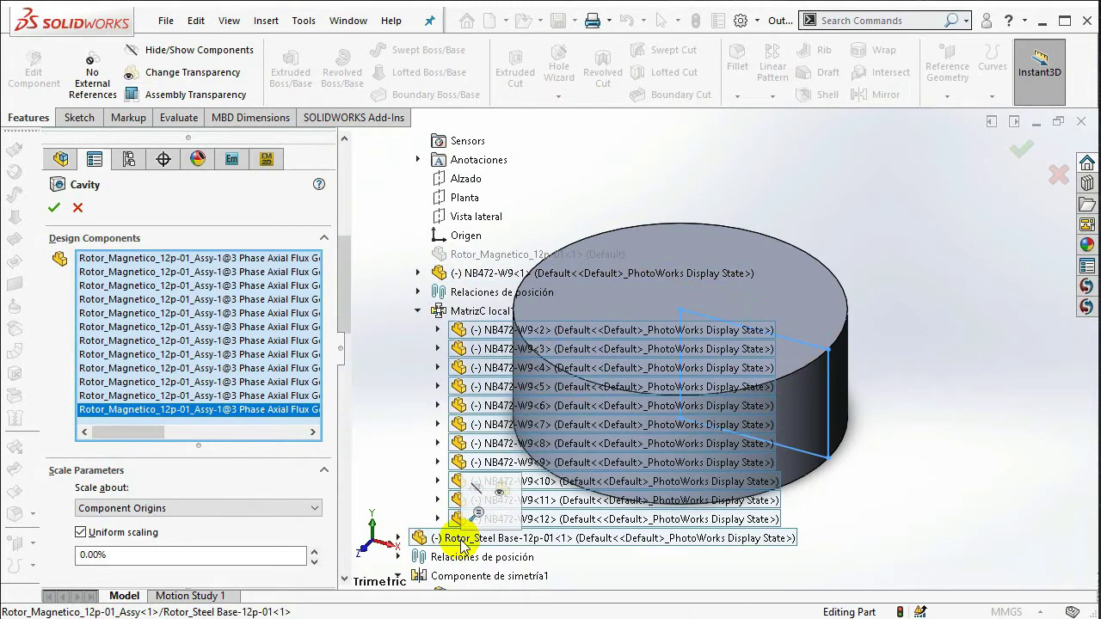
# Add the second magnetic rotor's magnets NB472-W9<1> to <12> and Rotor_Steel Base-12p-01<2> to the cavity's design components.
pyautogui.scroll(-1, 344, 331)
pyautogui.moveTo(342, 330); pyautogui.dragTo(327, 413)
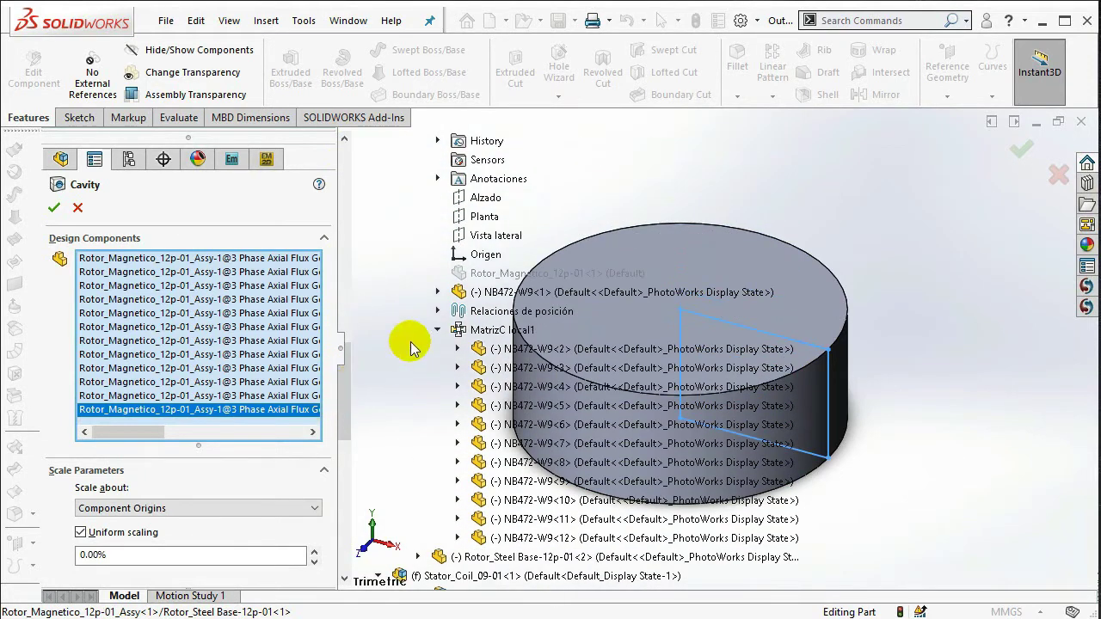
pyautogui.click(456, 292)
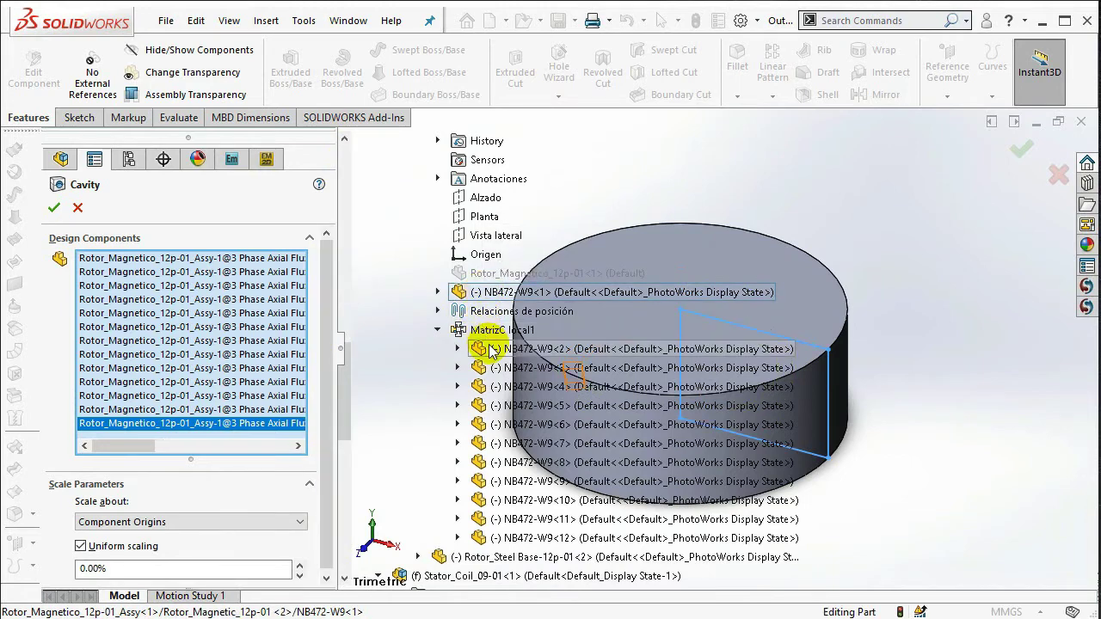
pyautogui.click(489, 350)
pyautogui.keyDown('shift'); pyautogui.click(497, 537); pyautogui.keyUp('shift')
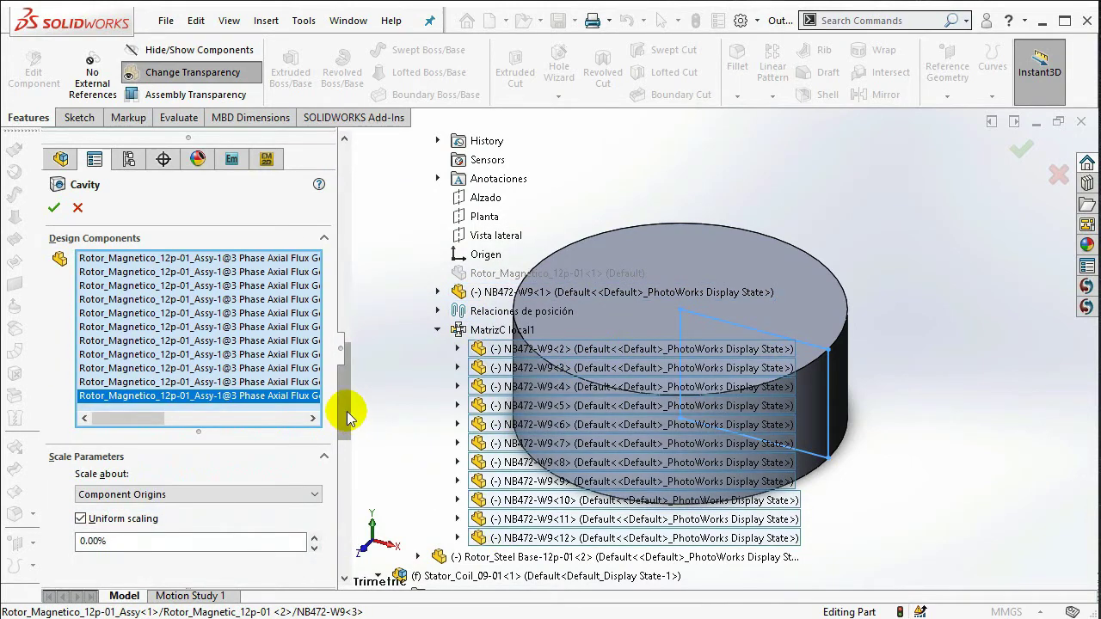
pyautogui.scroll(-5, 349, 417)
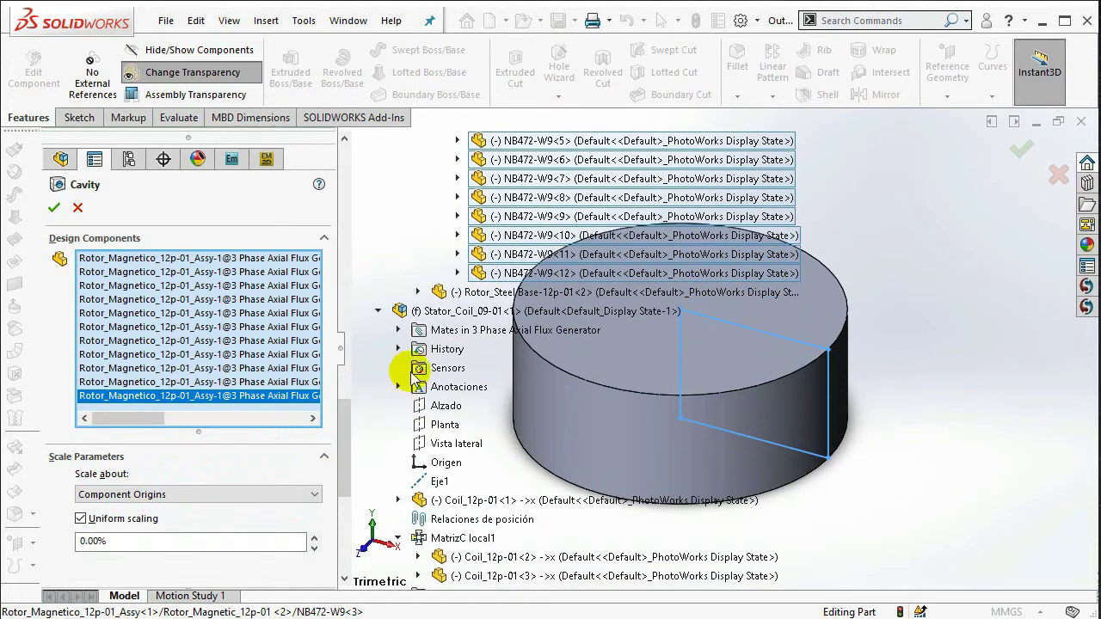
pyautogui.click(472, 294)
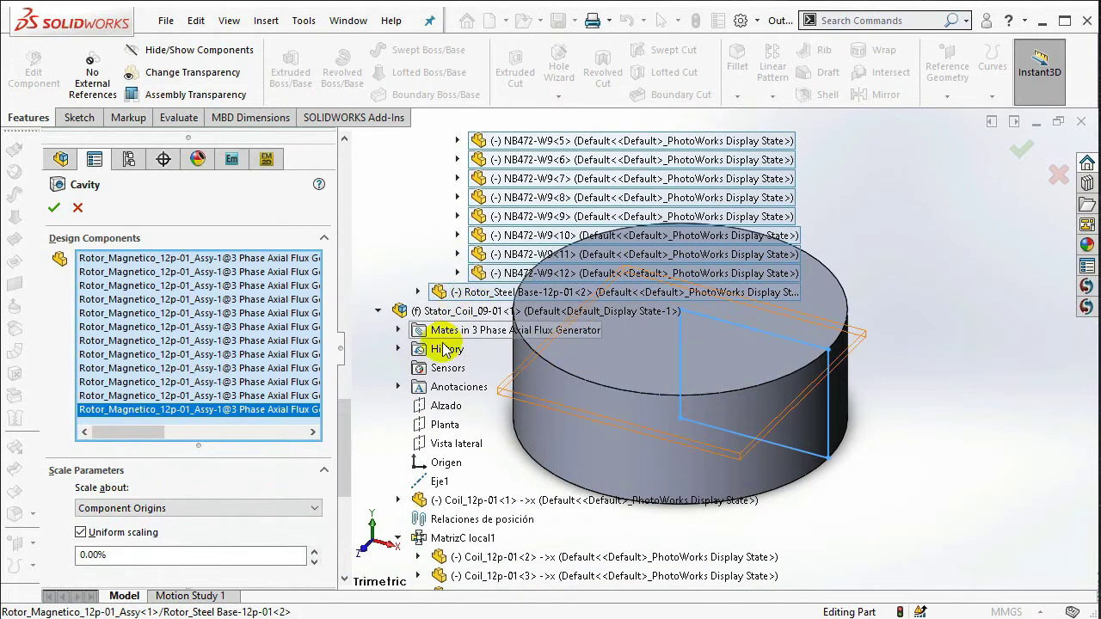
# Add stator coils Coil_12p-01<1> to <9> to the design components and create the cavity with 0% uniform scaling.
pyautogui.click(460, 502)
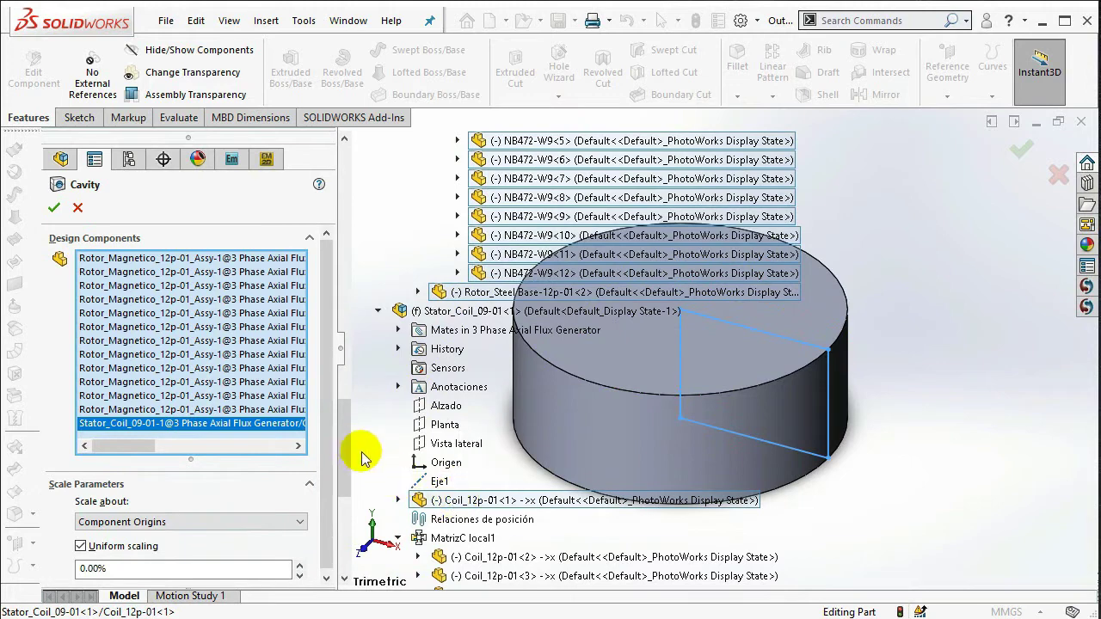
pyautogui.moveTo(341, 443); pyautogui.dragTo(342, 510)
pyautogui.click(456, 255)
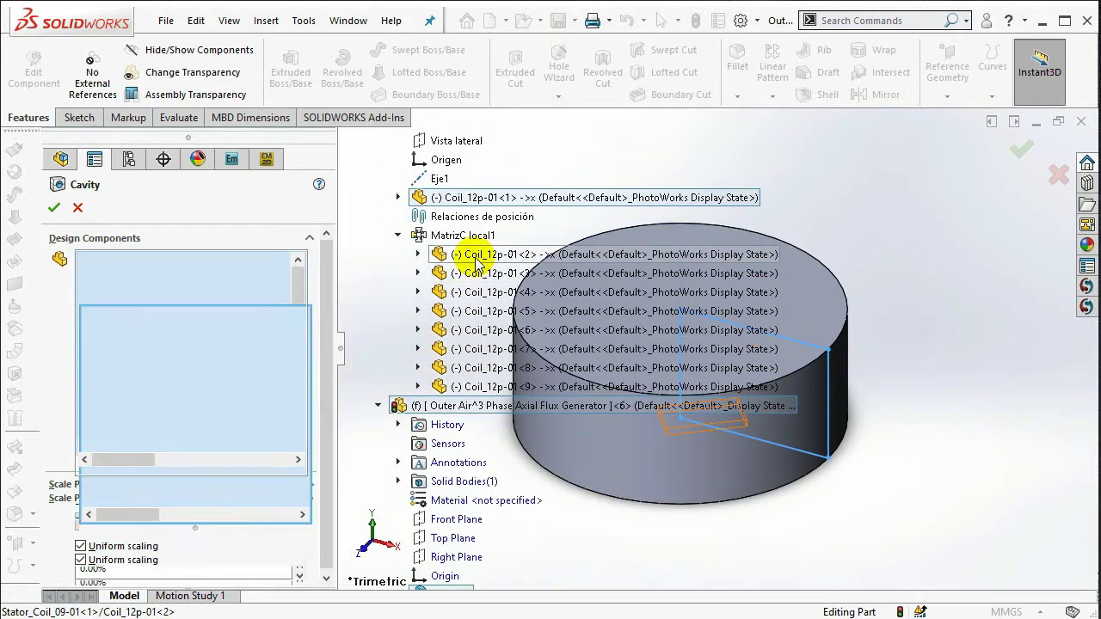
pyautogui.keyDown('shift'); pyautogui.click(445, 387); pyautogui.keyUp('shift')
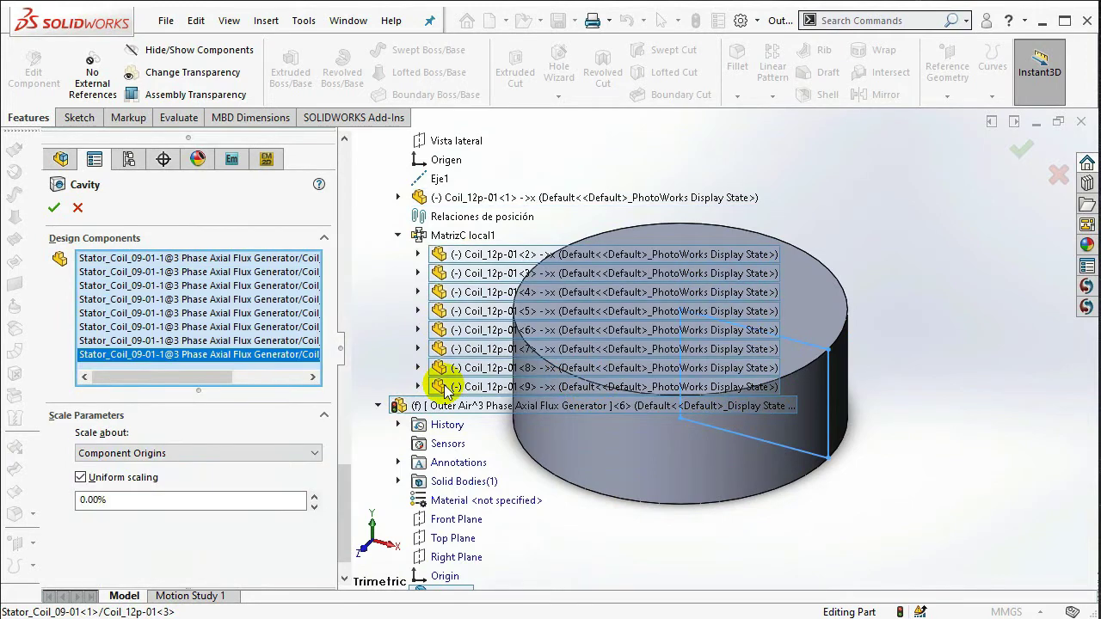
pyautogui.click(54, 208)
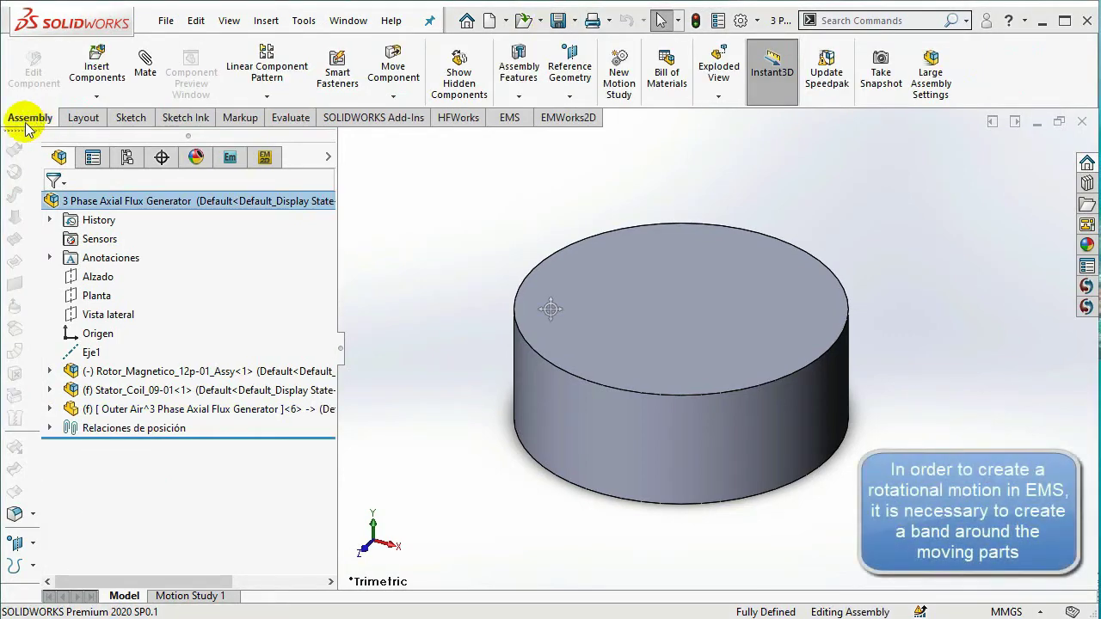
# Insert a new part into the generator assembly and rename it Band.
pyautogui.click(96, 96)
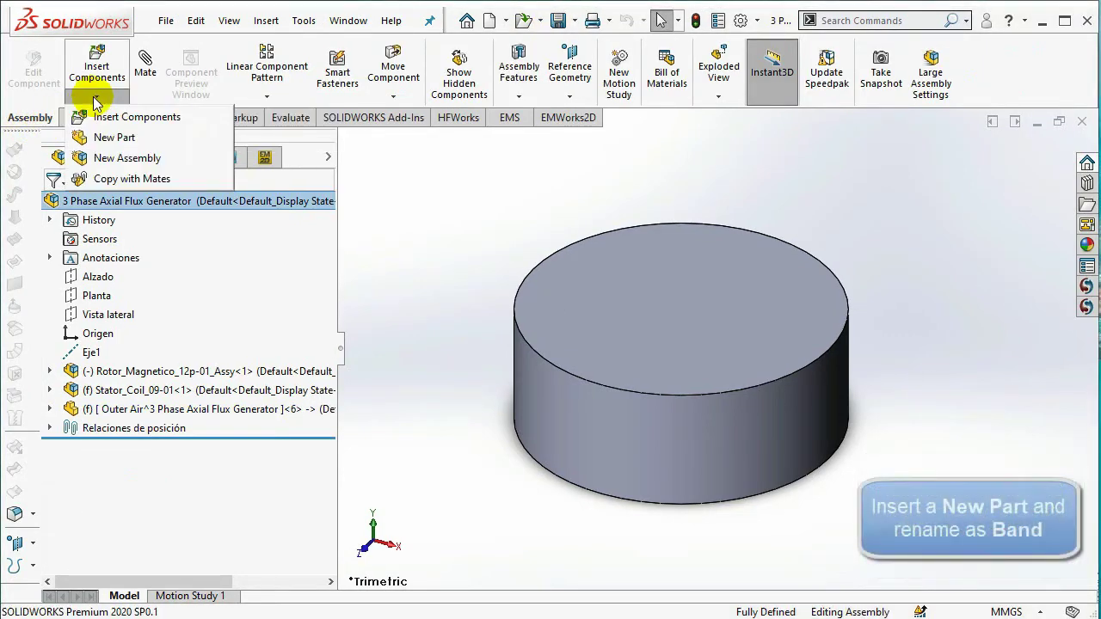
pyautogui.click(116, 139)
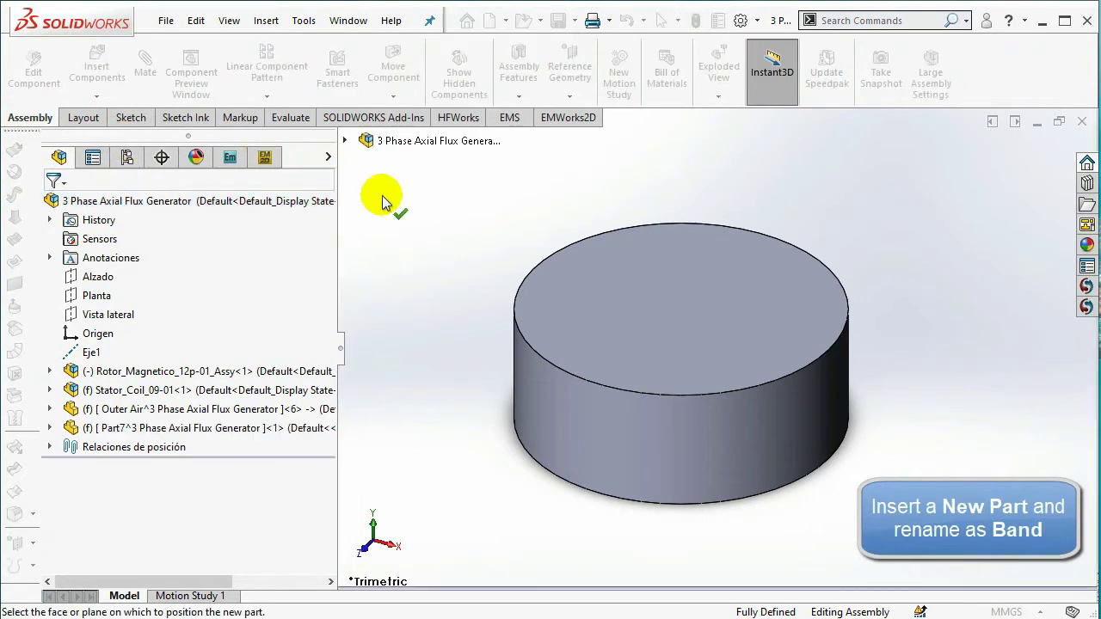
pyautogui.rightClick(321, 430)
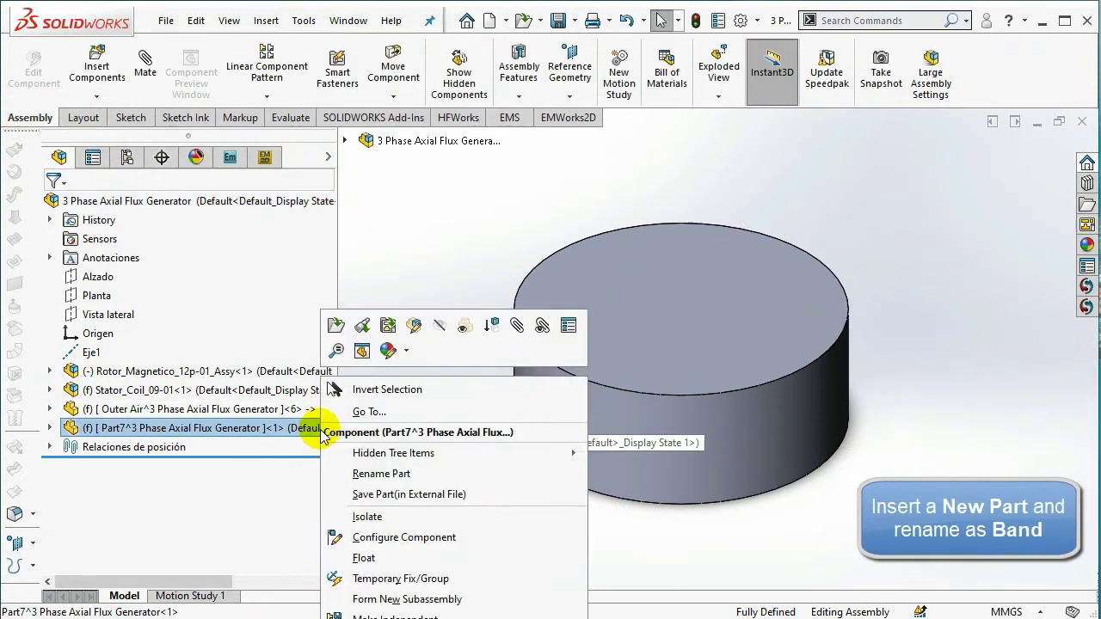
pyautogui.click(371, 474)
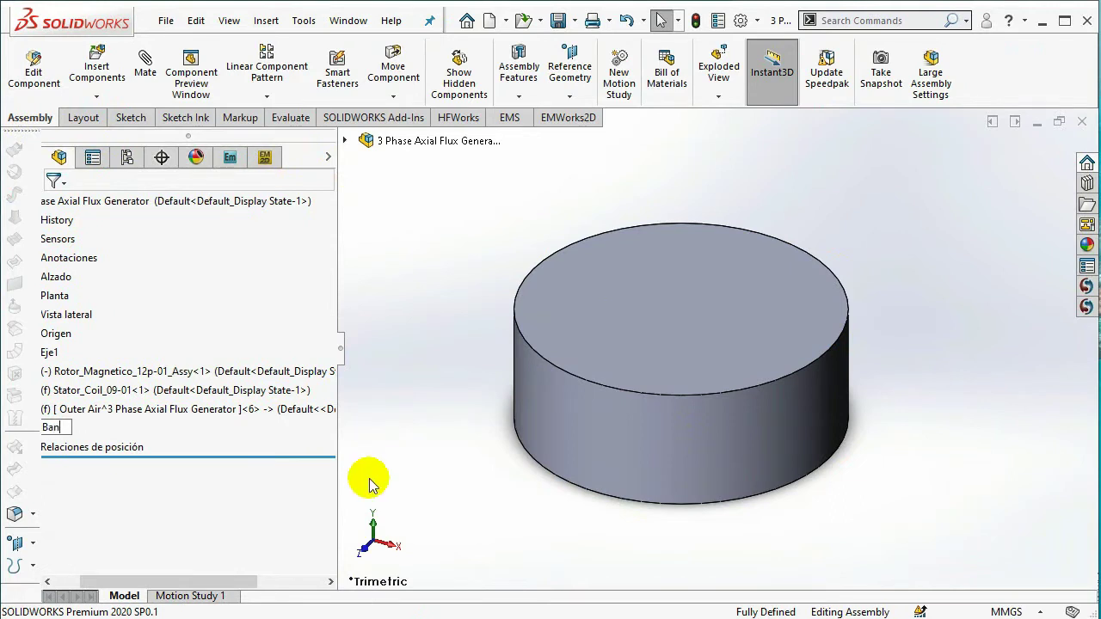
pyautogui.click(368, 478)
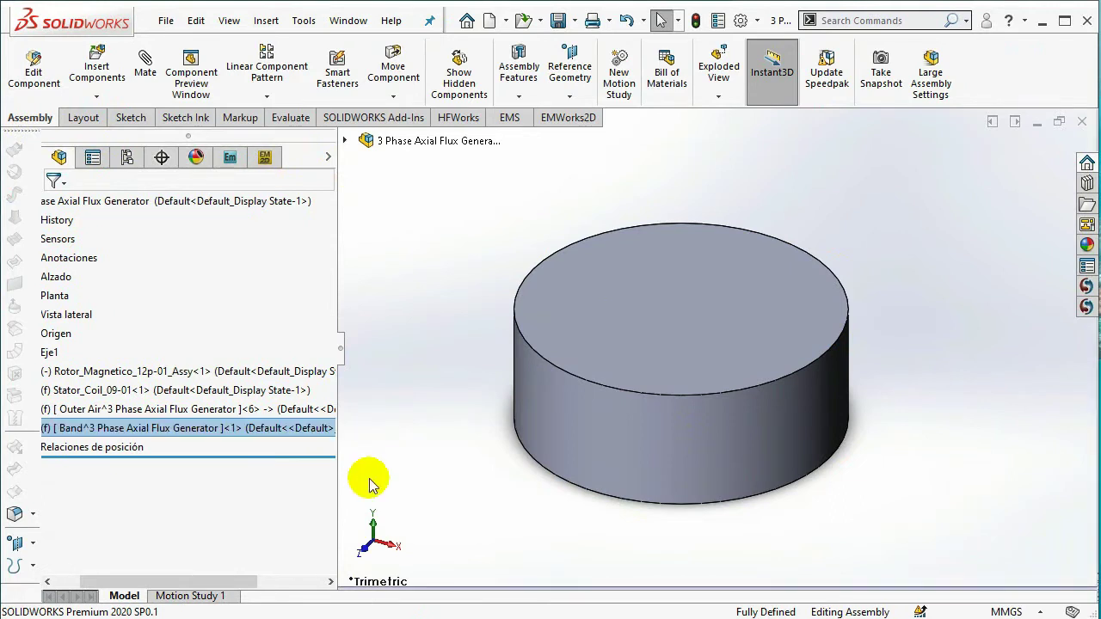
# Edit the Band part in the assembly and open a sketch on its Front Plane, viewed normal to the plane.
pyautogui.rightClick(310, 432)
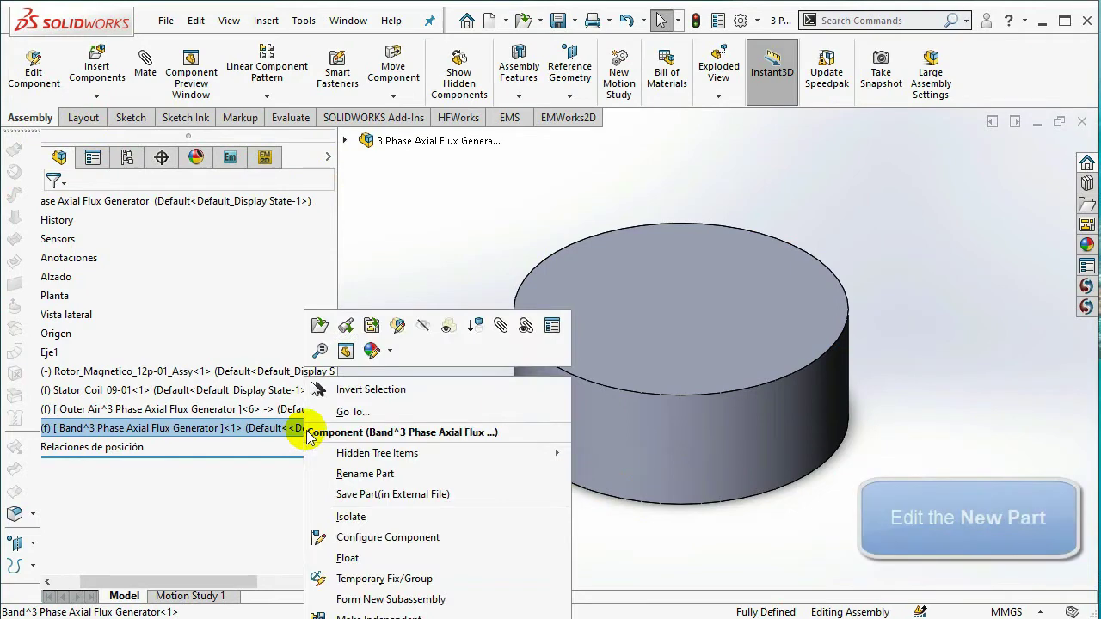
pyautogui.click(398, 325)
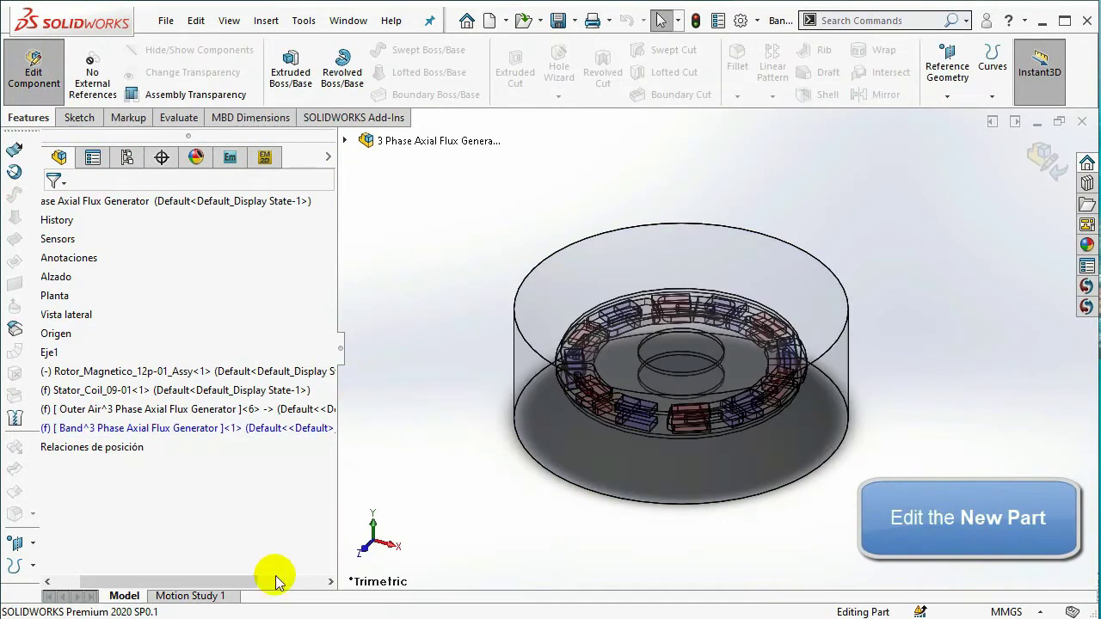
pyautogui.moveTo(252, 582); pyautogui.dragTo(226, 585)
pyautogui.click(44, 430)
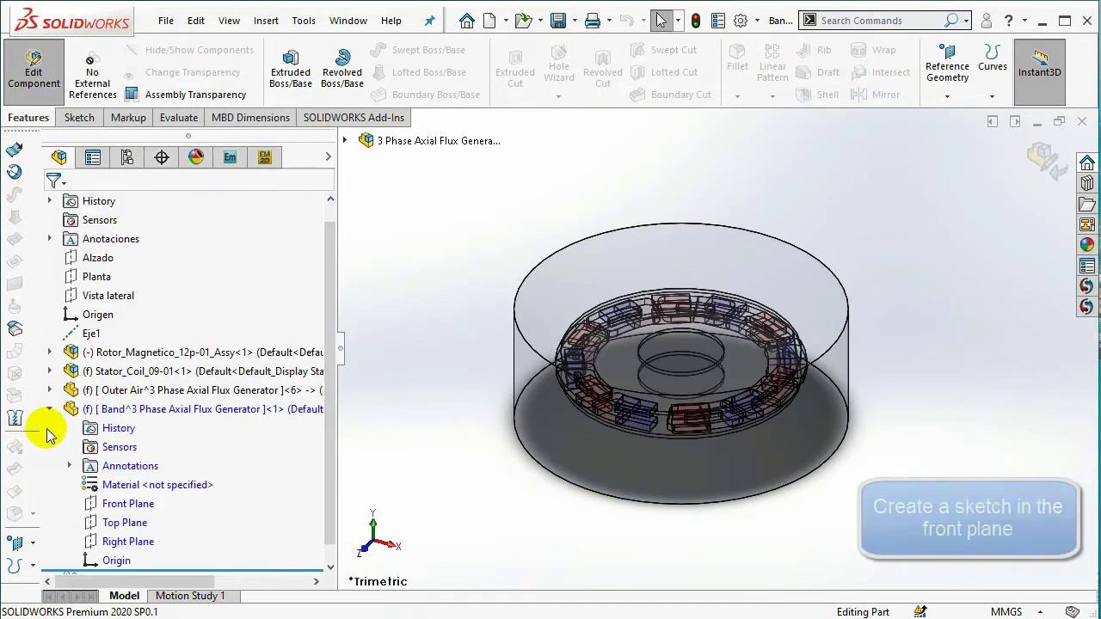
pyautogui.rightClick(104, 506)
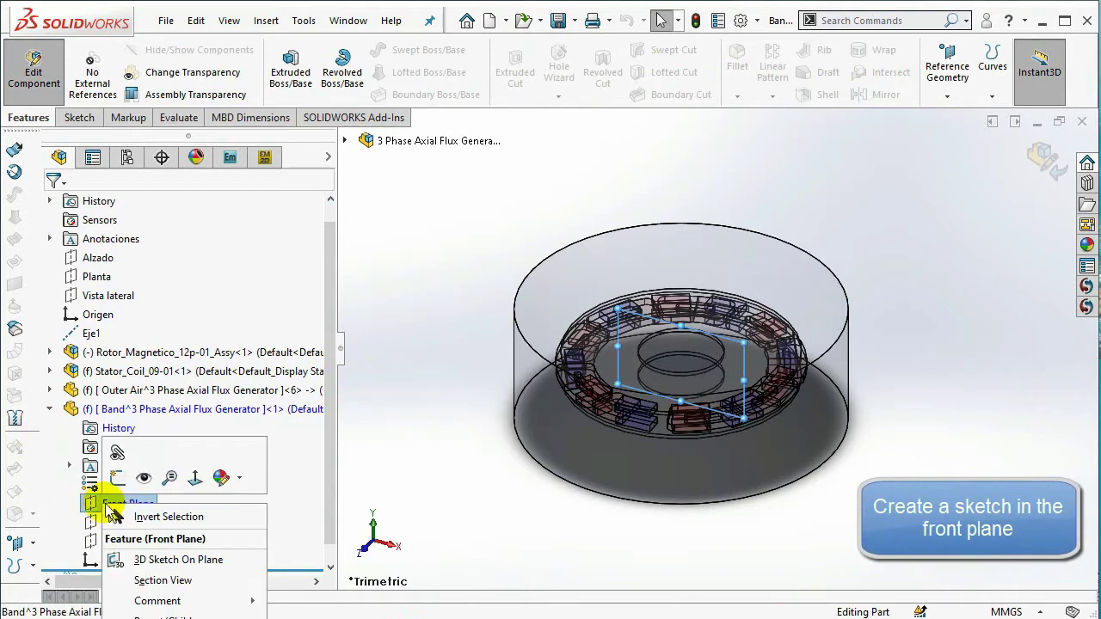
pyautogui.click(118, 480)
pyautogui.rightClick(129, 506)
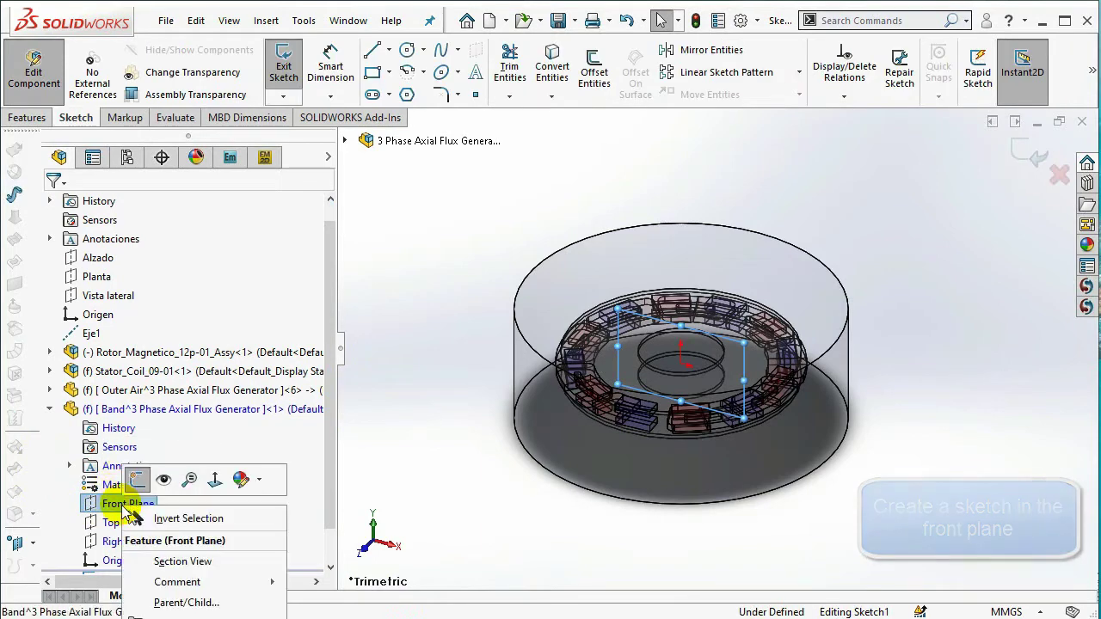
pyautogui.click(215, 481)
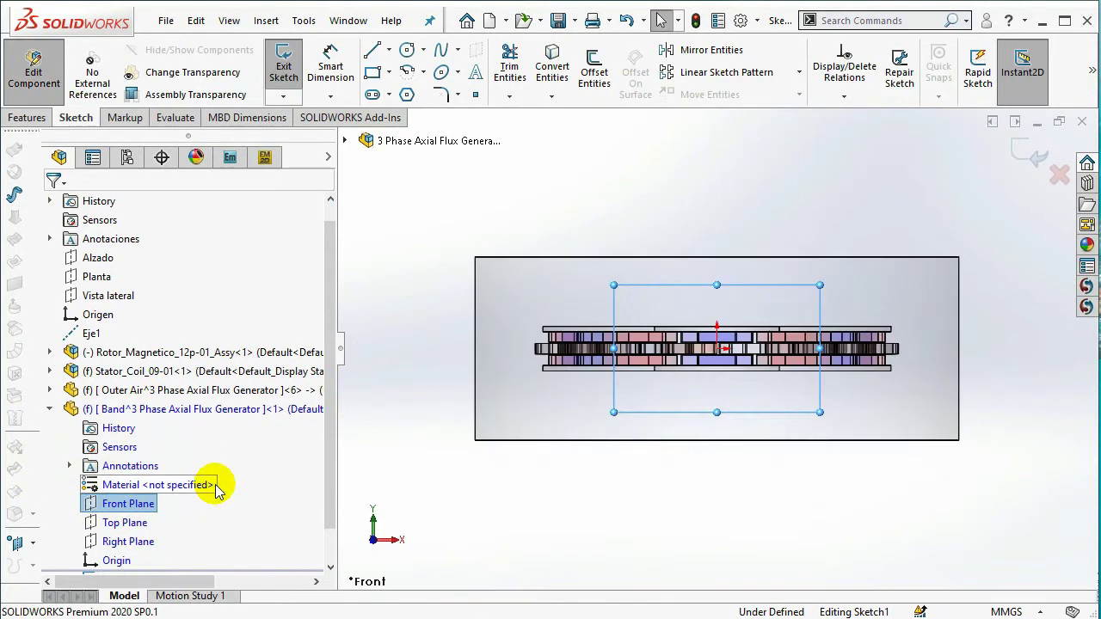
# Sketch a closed line profile over the rotor's right half, about 155 mm wide and 84 mm tall, with a notch about 21.5 mm deep in its outer side.
pyautogui.click(371, 47)
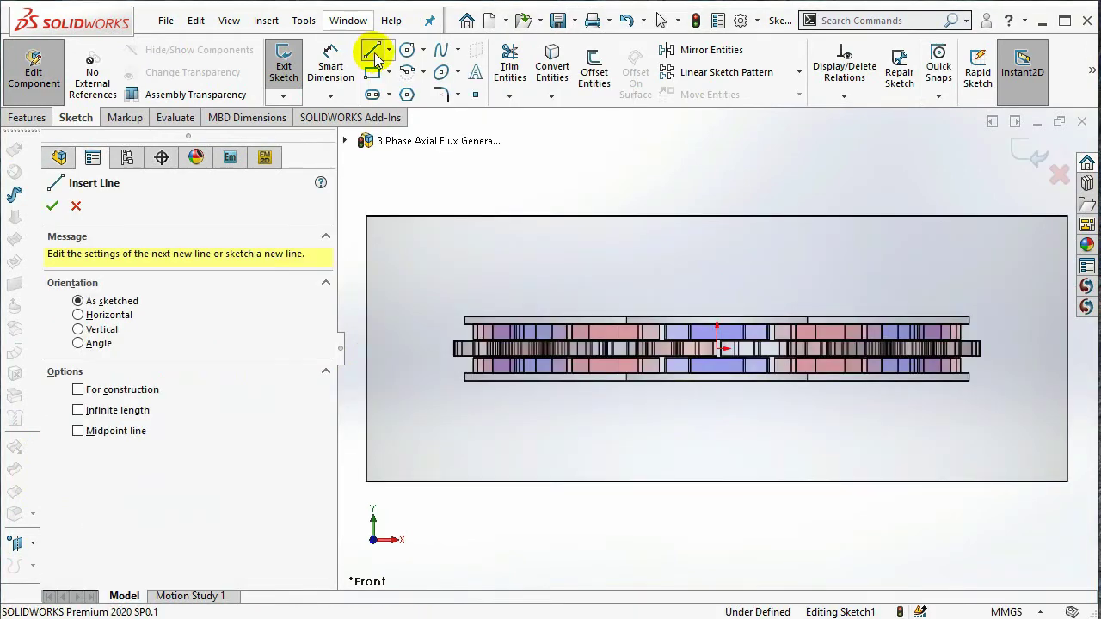
pyautogui.click(758, 281)
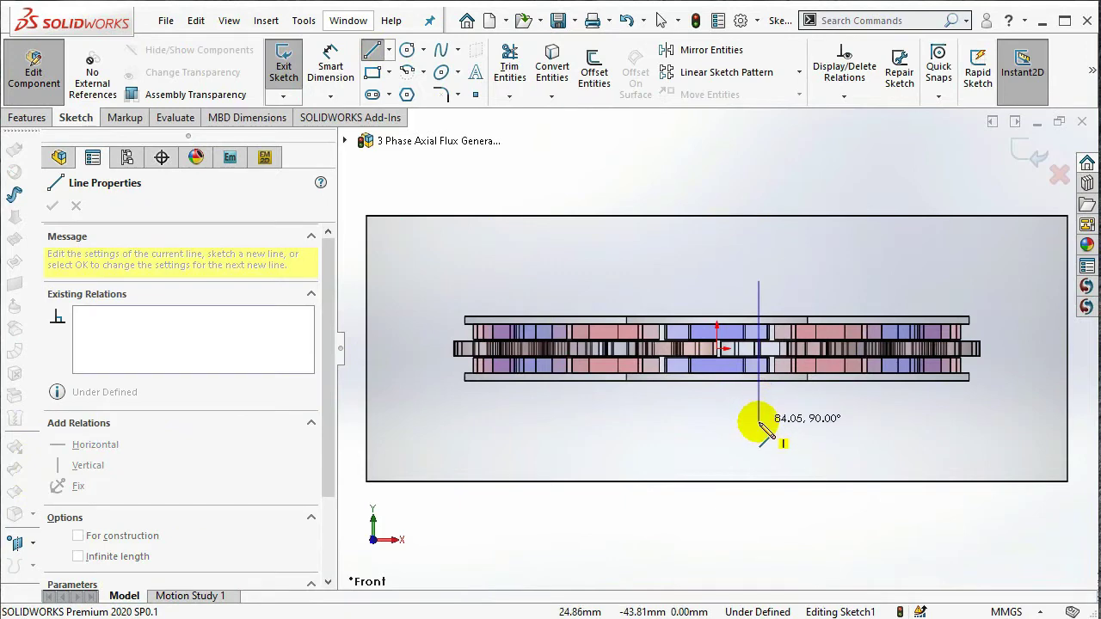
pyautogui.click(758, 422)
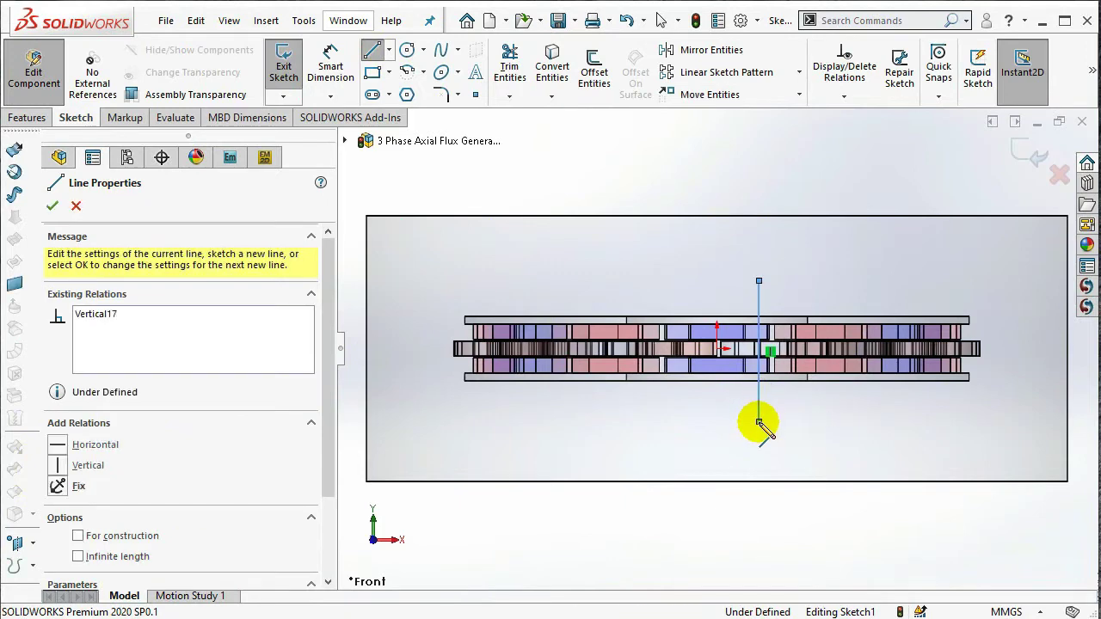
pyautogui.click(1019, 422)
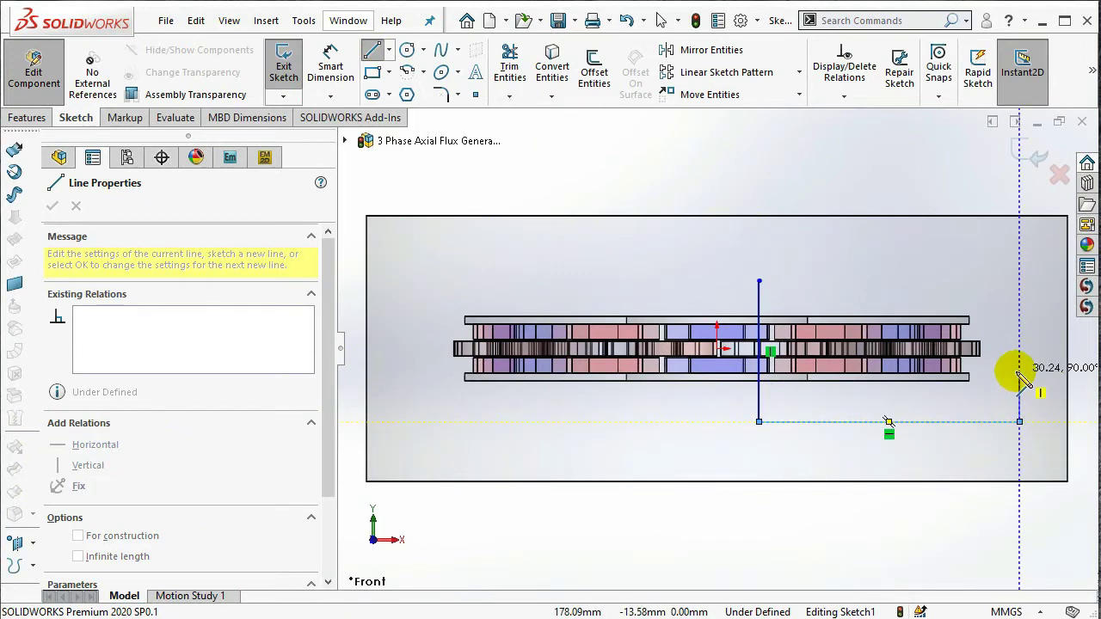
pyautogui.click(989, 371)
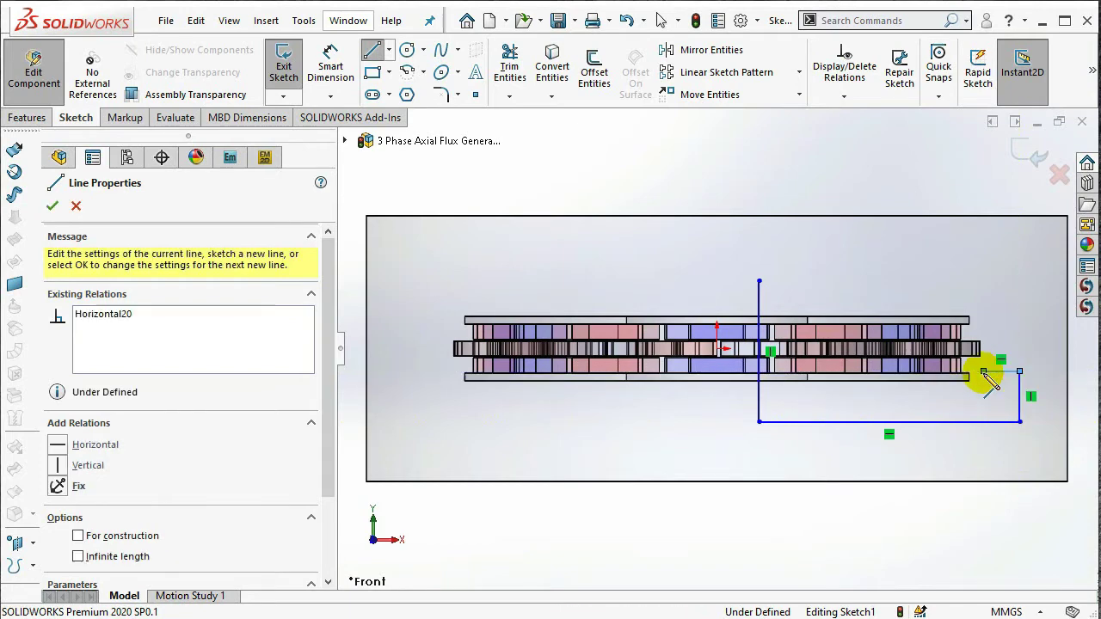
pyautogui.click(983, 371)
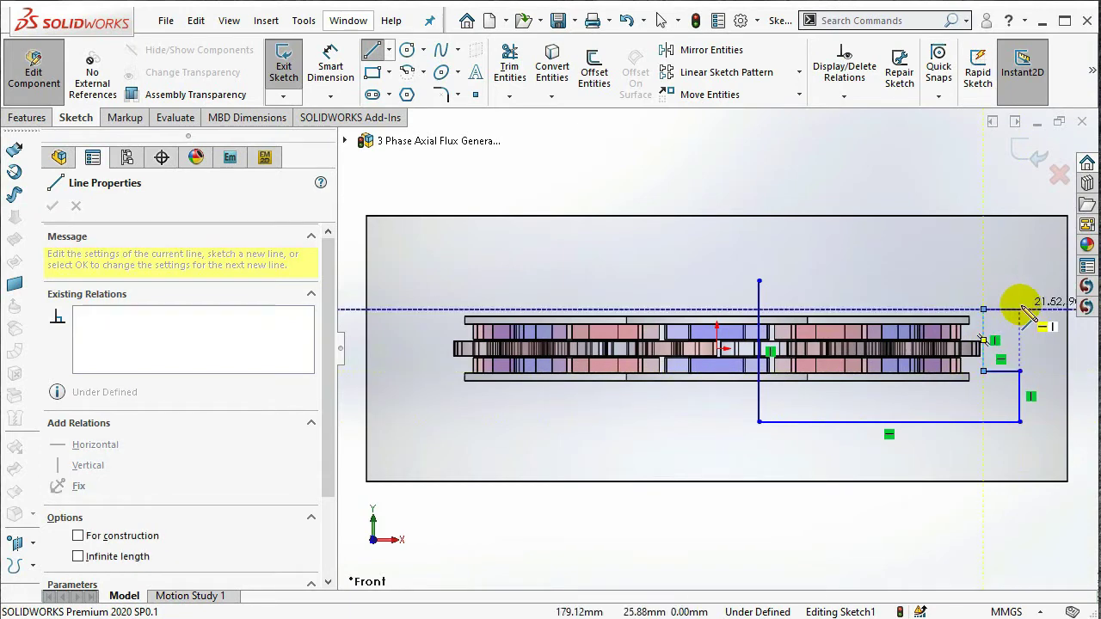
pyautogui.click(1019, 308)
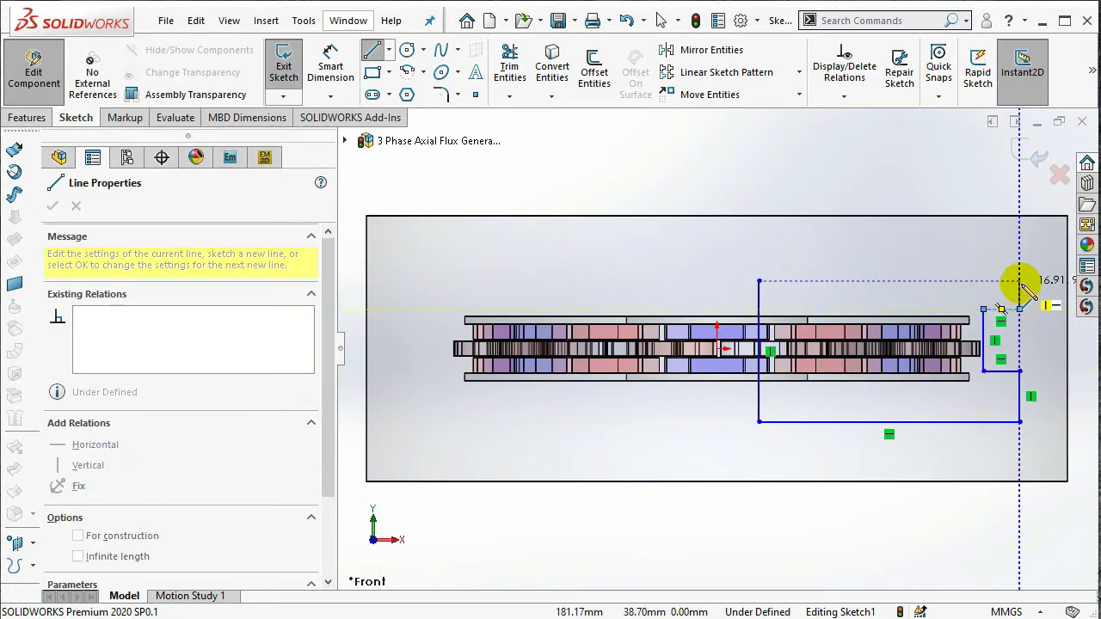
pyautogui.click(1019, 280)
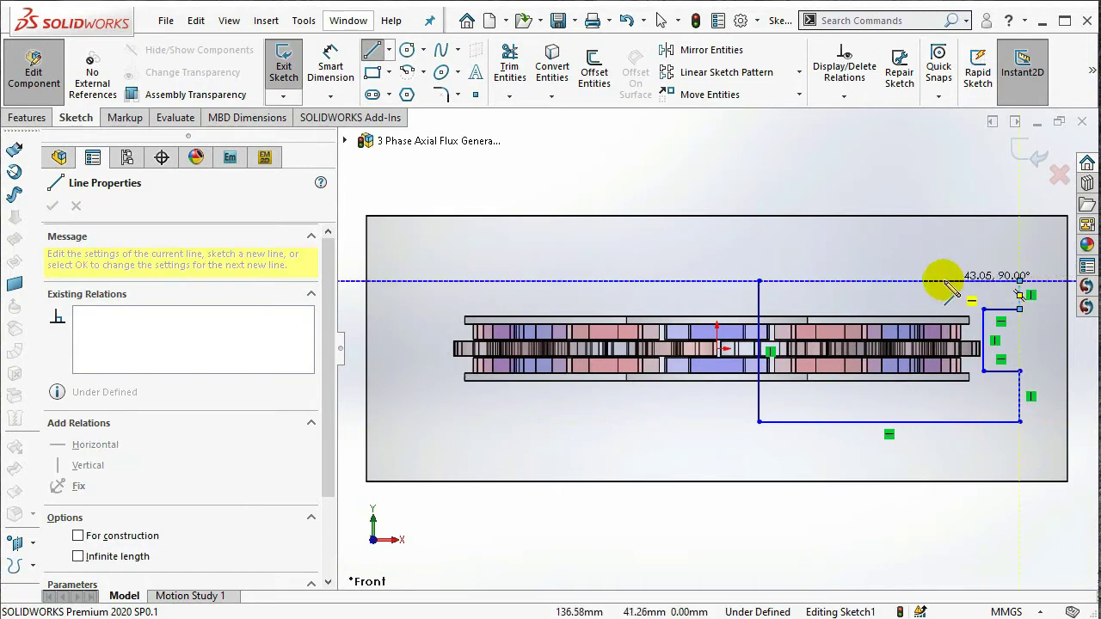
pyautogui.click(759, 281)
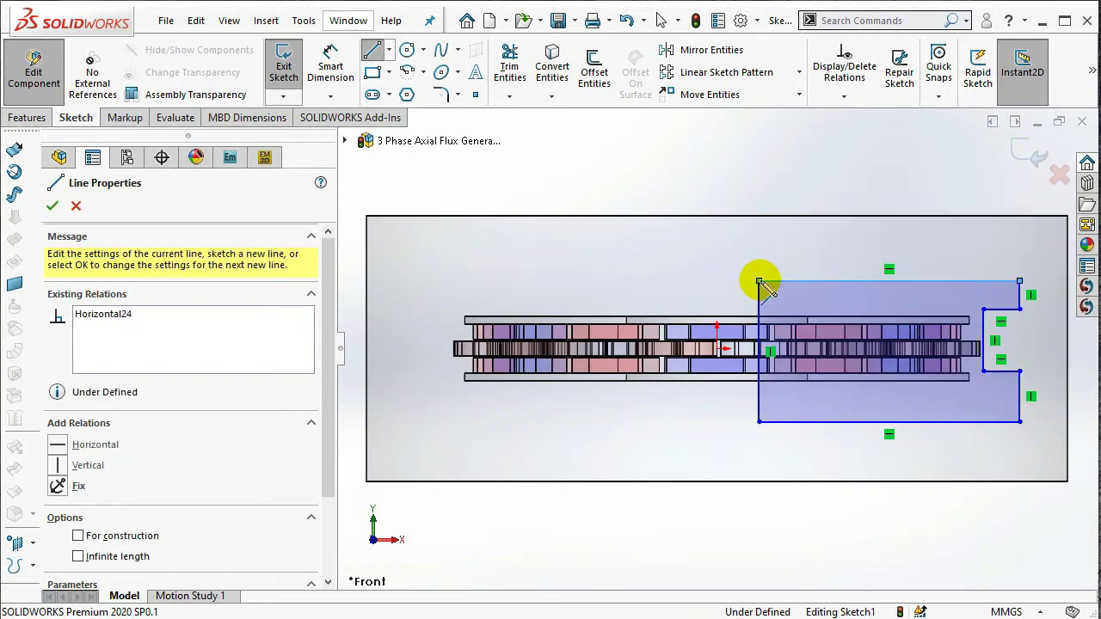
pyautogui.press('Escape')
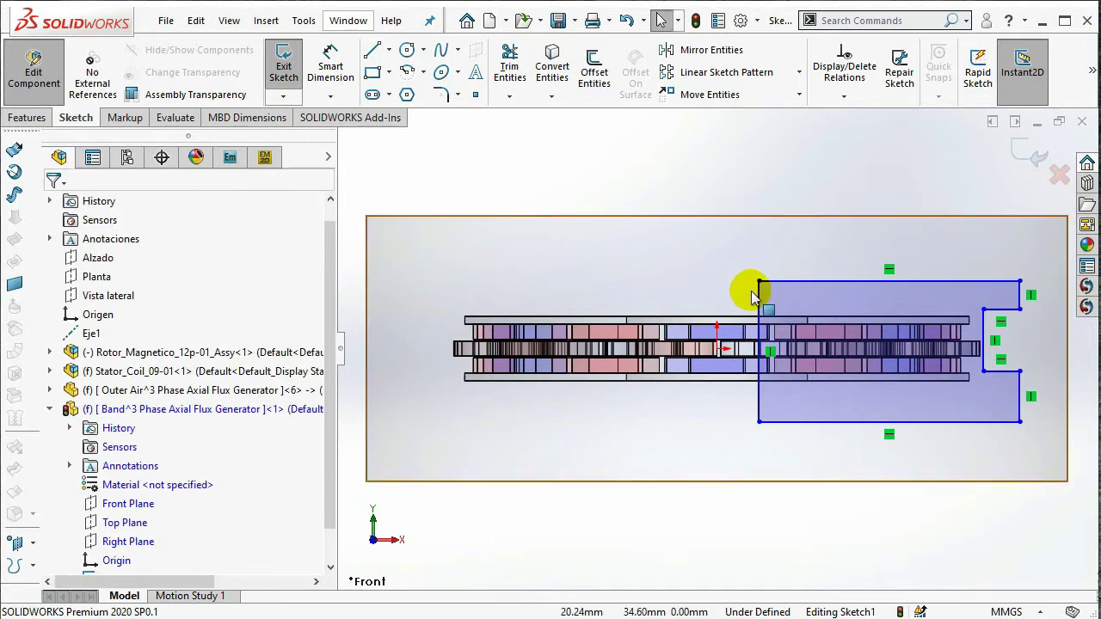
# Make the profile's inner vertical line coincident with the origin and its long upper and lower horizontal lines equal.
pyautogui.click(756, 314)
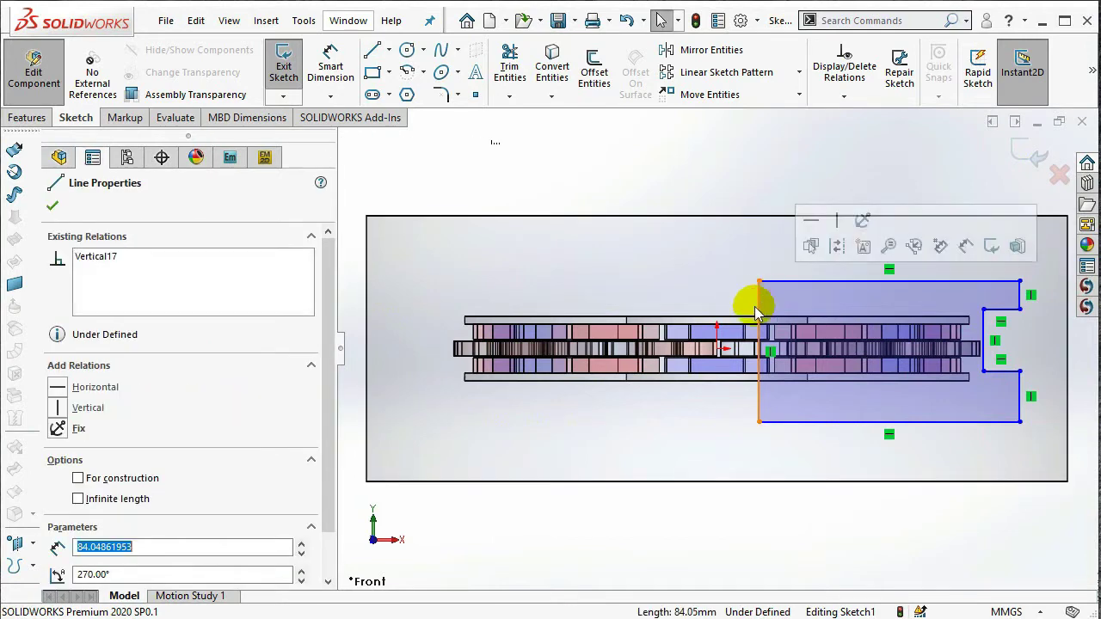
pyautogui.keyDown('ctrl'); pyautogui.click(718, 350); pyautogui.keyUp('ctrl')
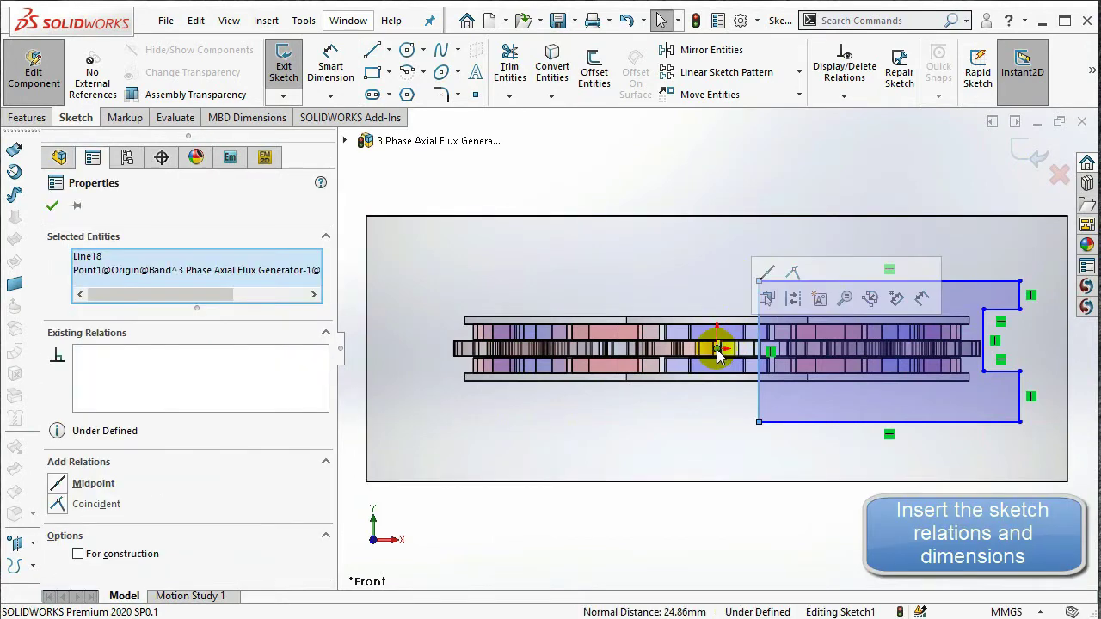
pyautogui.click(792, 275)
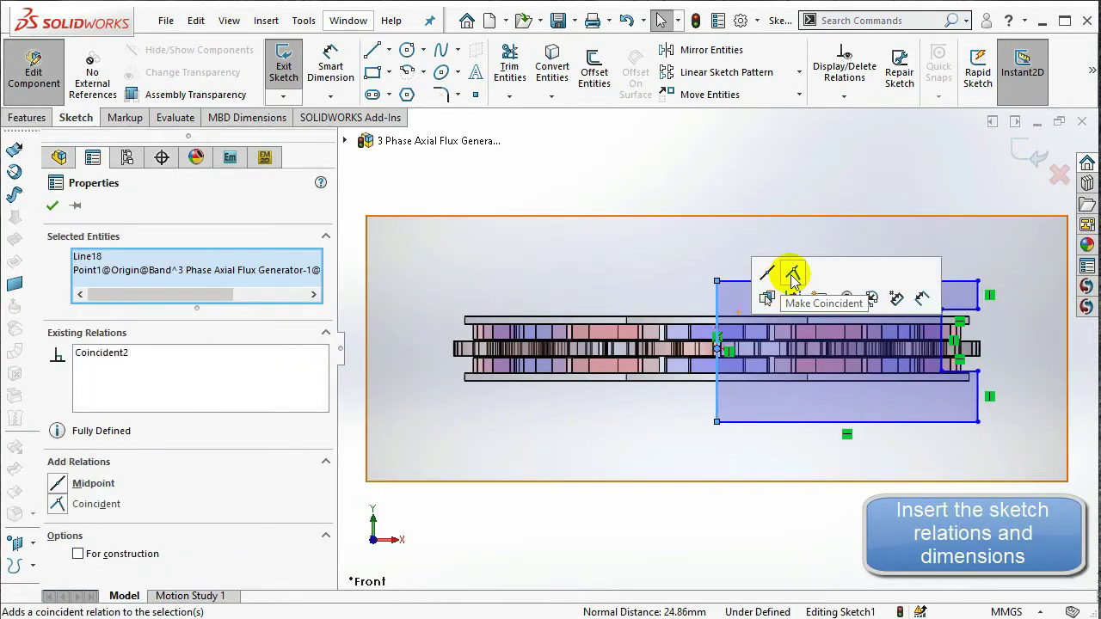
pyautogui.click(747, 281)
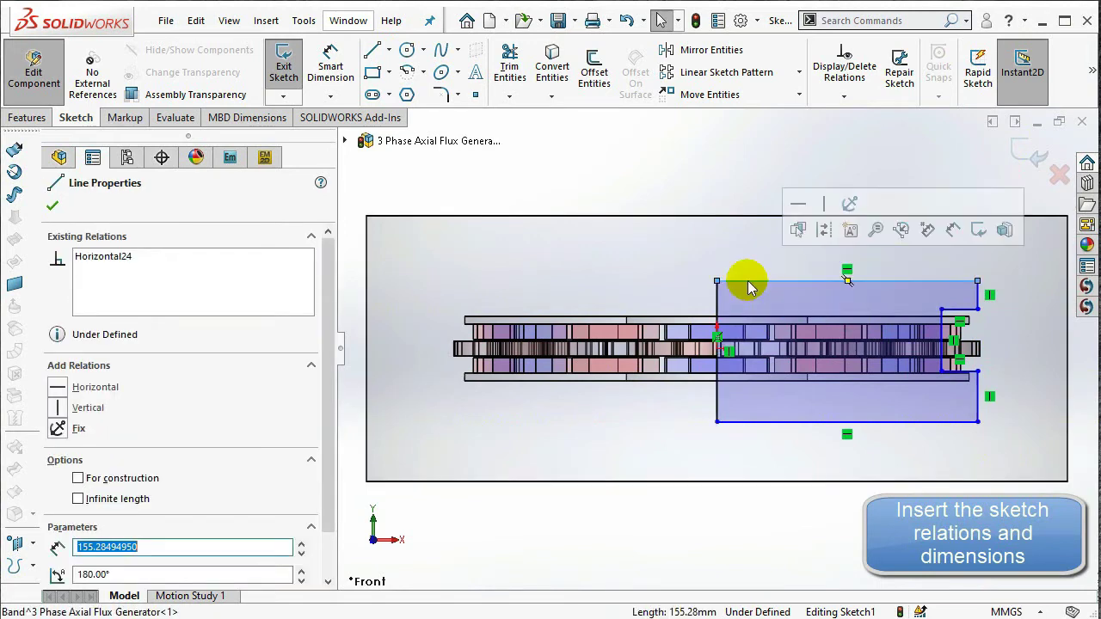
pyautogui.keyDown('ctrl'); pyautogui.click(775, 422); pyautogui.keyUp('ctrl')
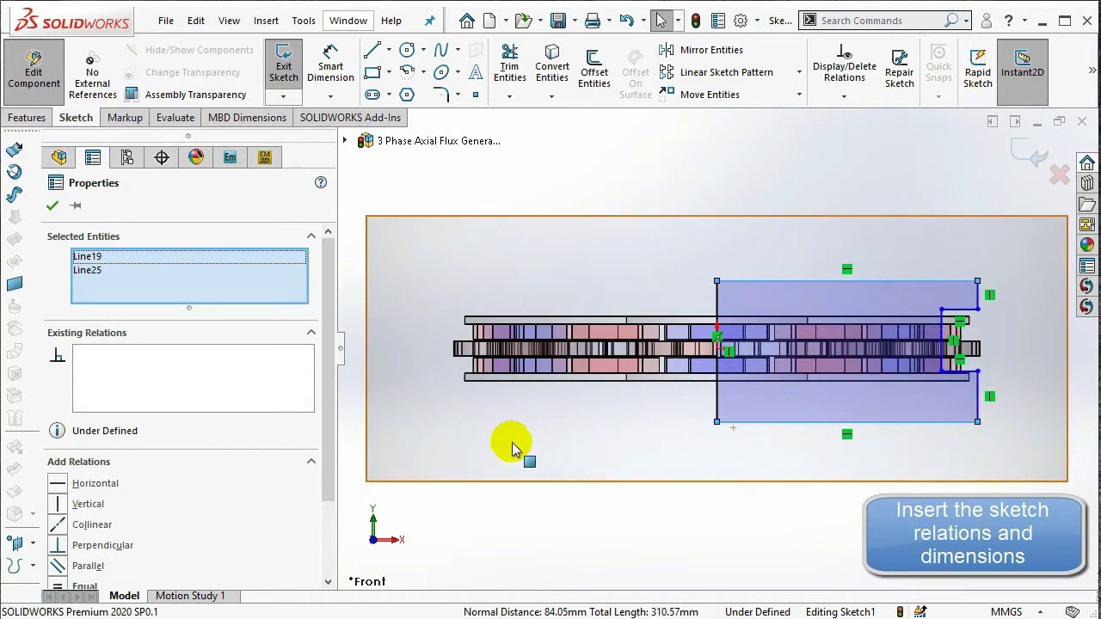
pyautogui.moveTo(321, 444); pyautogui.dragTo(327, 553)
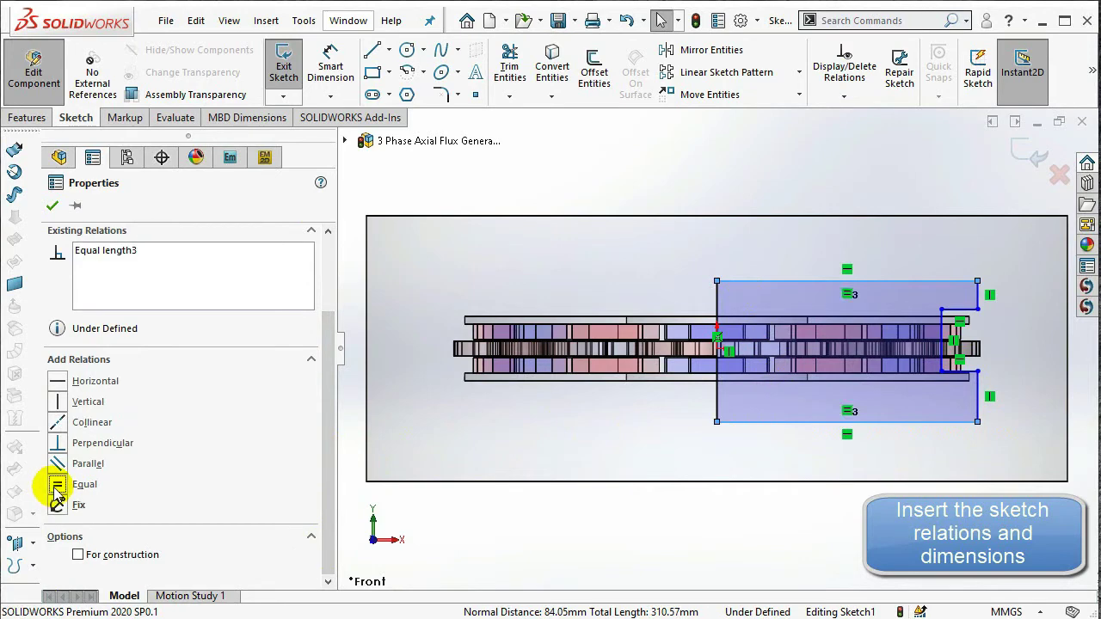
pyautogui.click(53, 208)
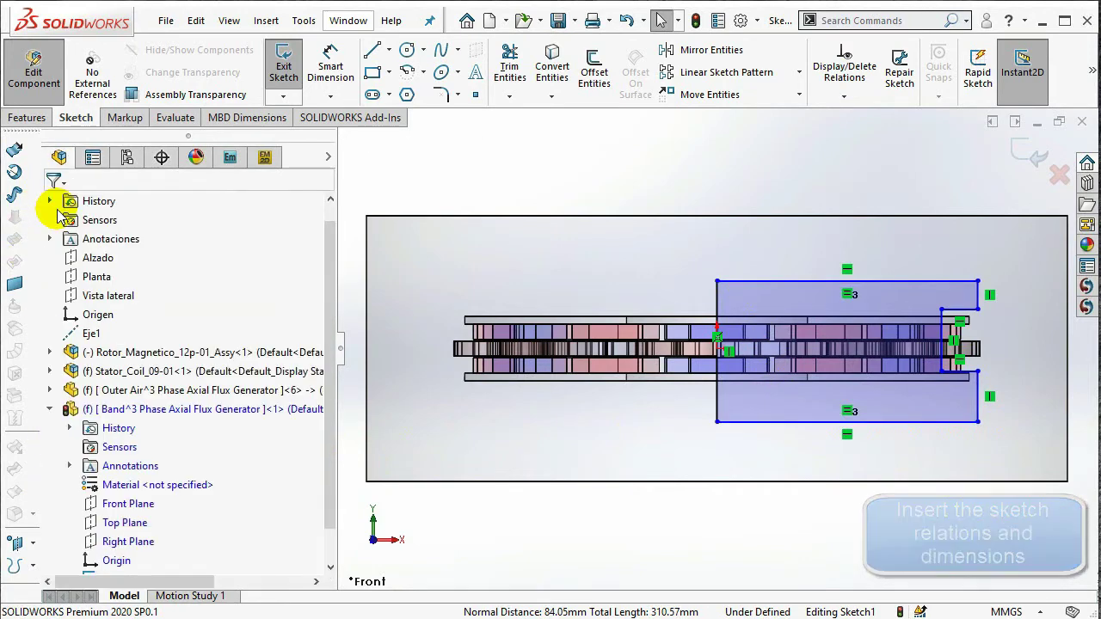
# Add Equal relations between the two short outer vertical lines and between the two horizontal lines of the notch.
pyautogui.click(979, 297)
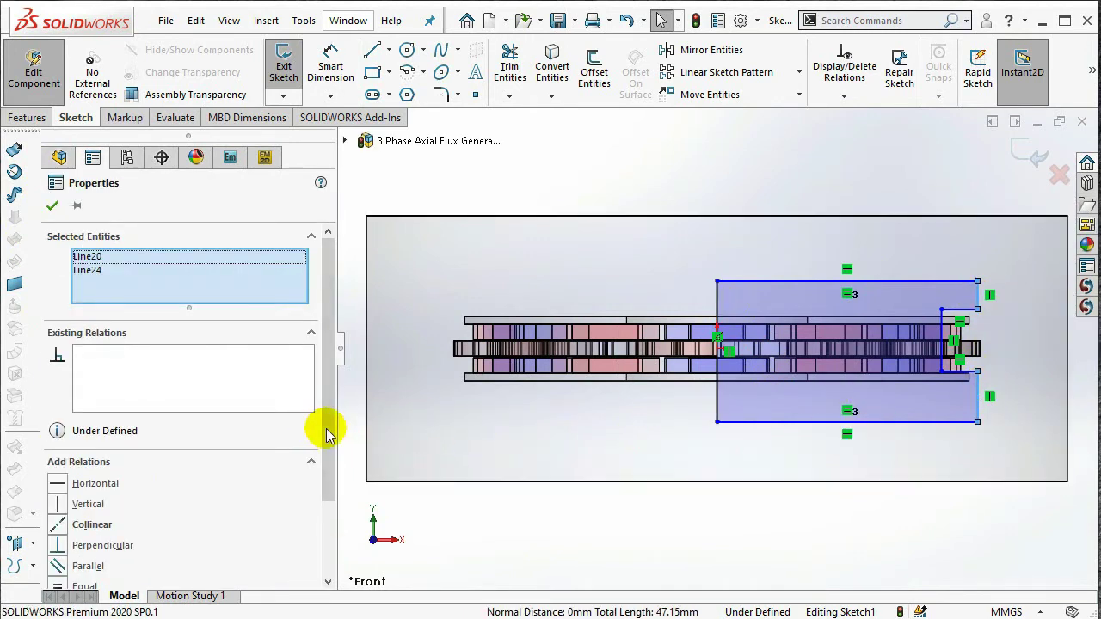
pyautogui.moveTo(327, 434); pyautogui.dragTo(327, 545)
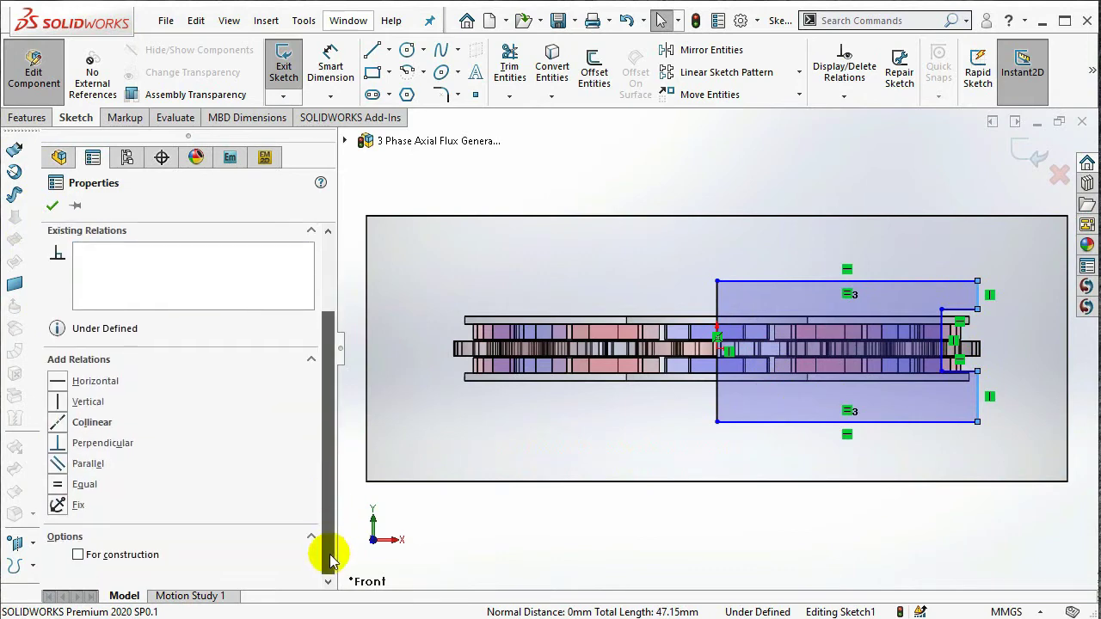
pyautogui.click(58, 485)
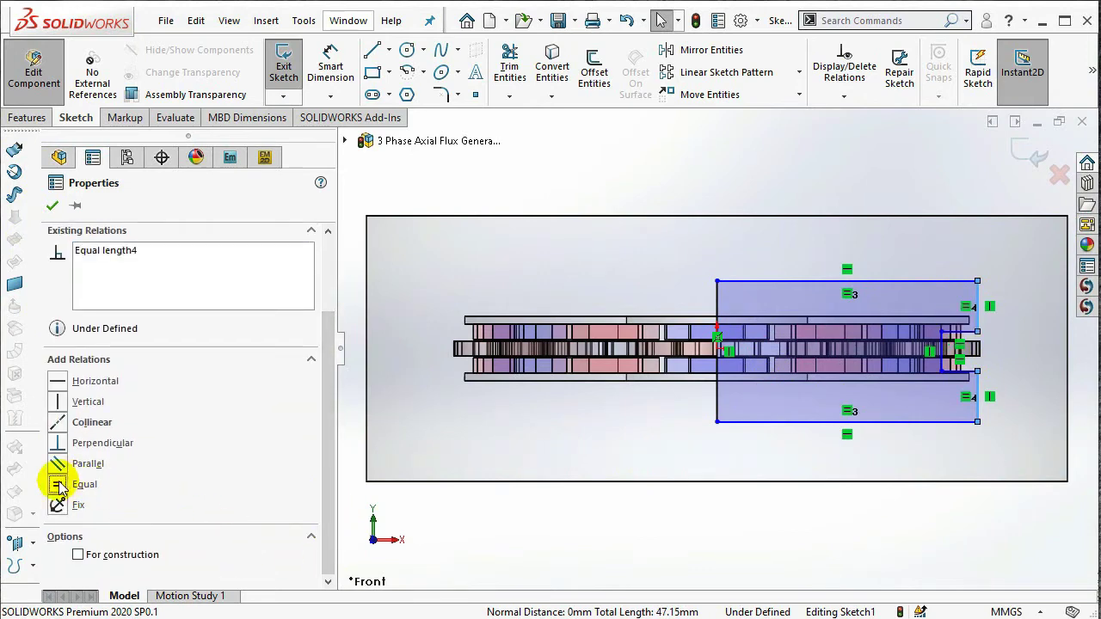
pyautogui.click(52, 207)
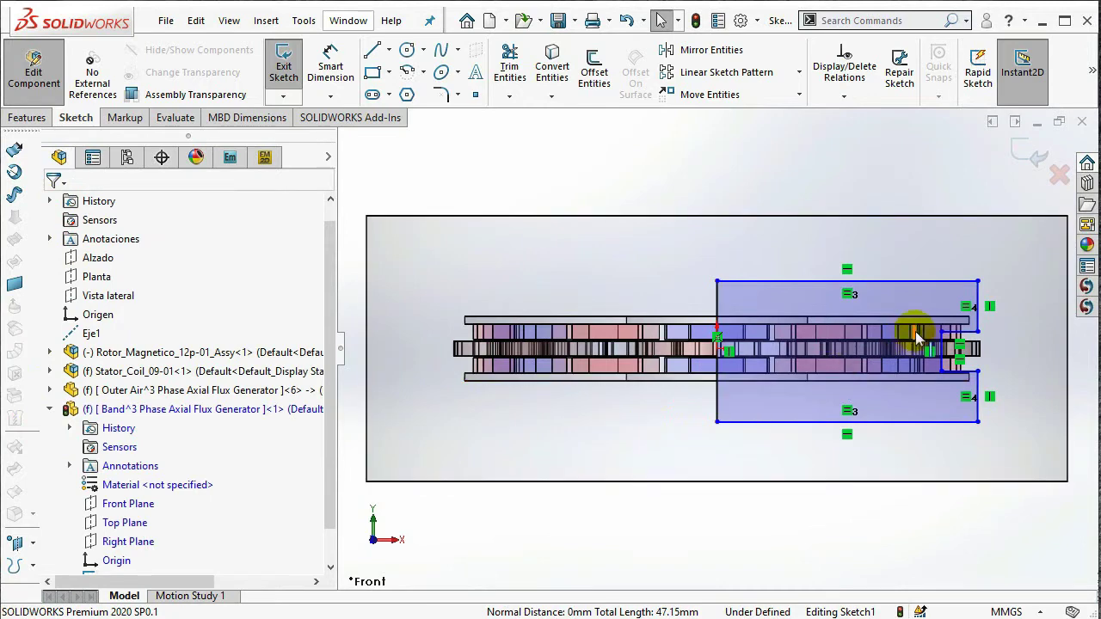
pyautogui.click(967, 335)
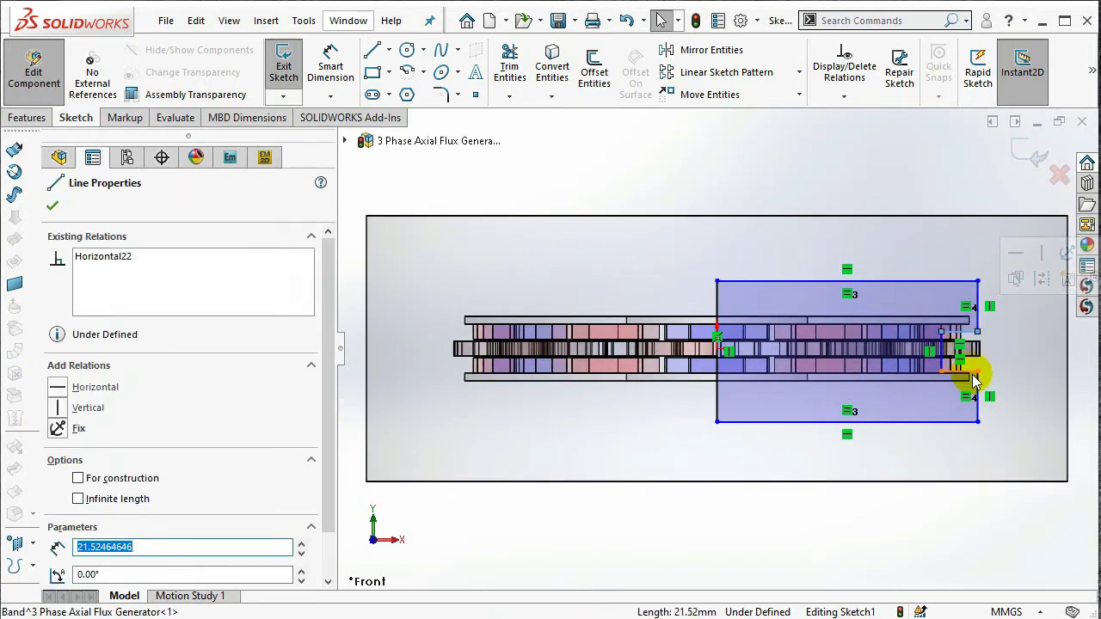
pyautogui.keyDown('ctrl'); pyautogui.click(972, 377); pyautogui.keyUp('ctrl')
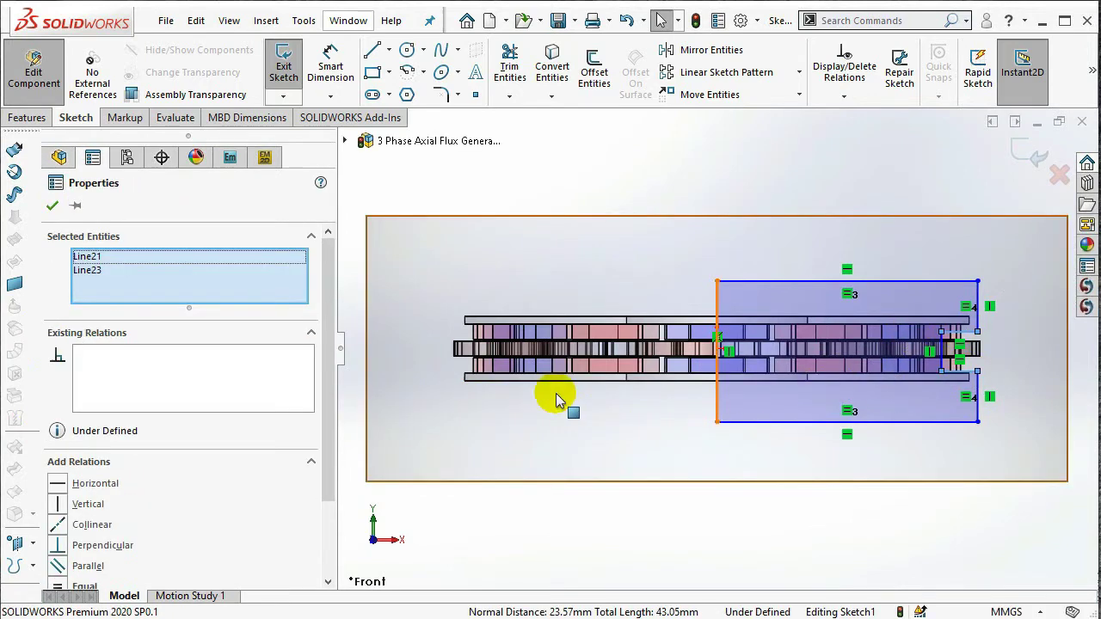
pyautogui.moveTo(327, 423); pyautogui.dragTo(345, 546)
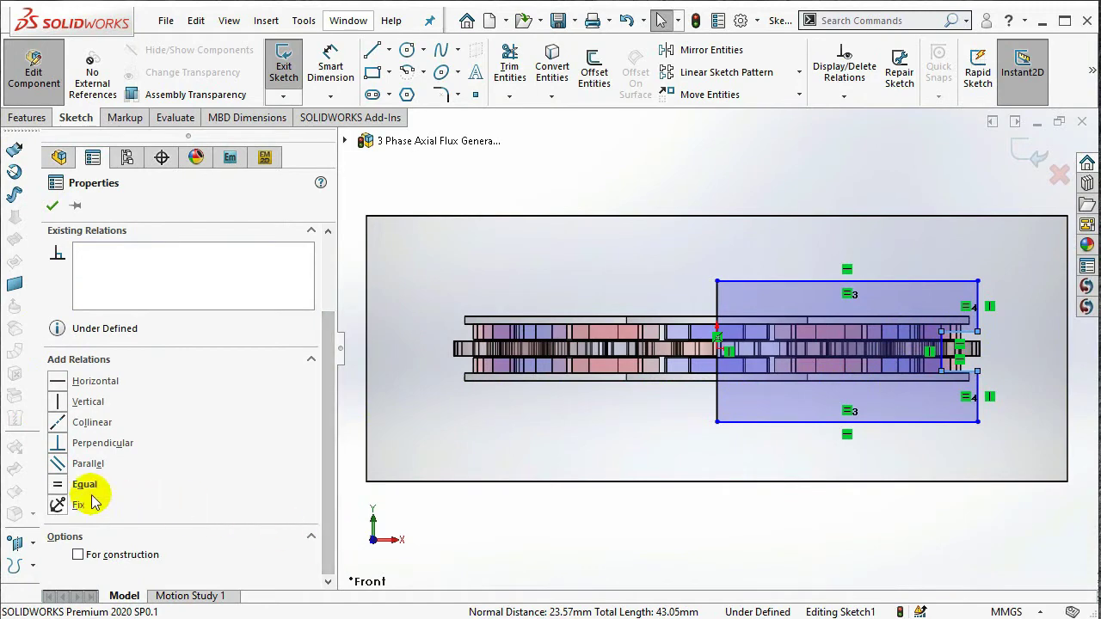
pyautogui.click(51, 206)
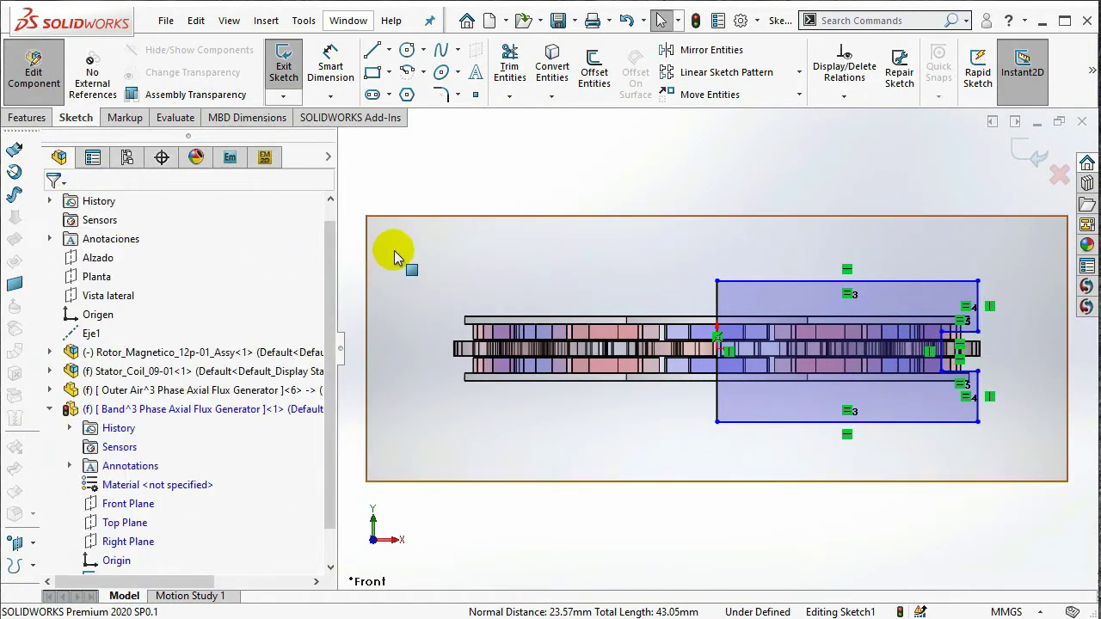
# Dimension the profile's upper horizontal line to 152.21 mm.
pyautogui.click(353, 76)
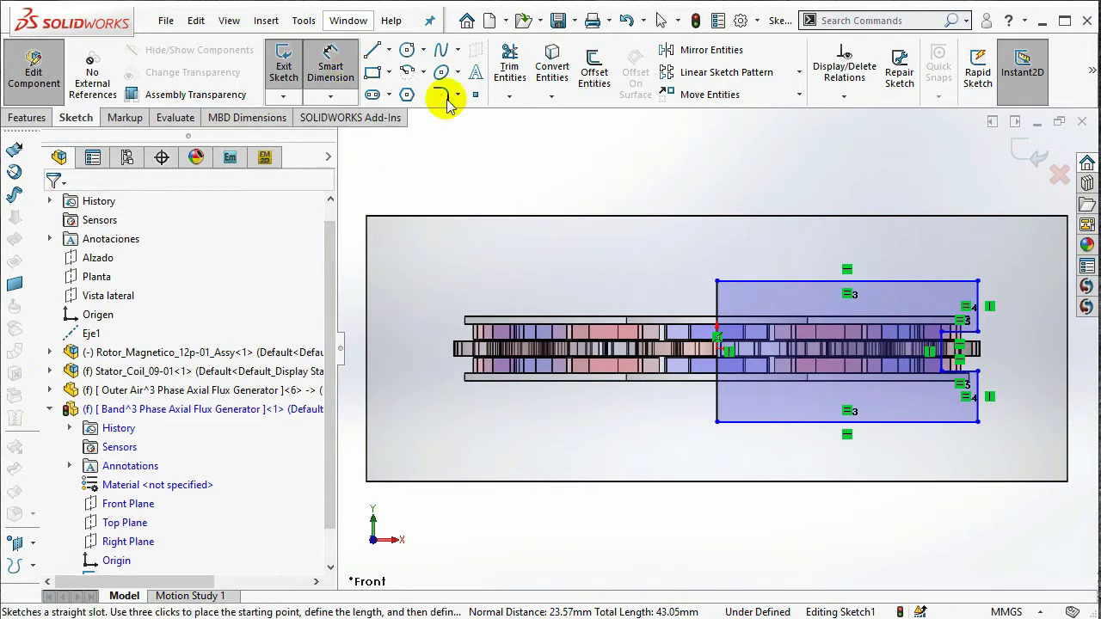
pyautogui.click(762, 282)
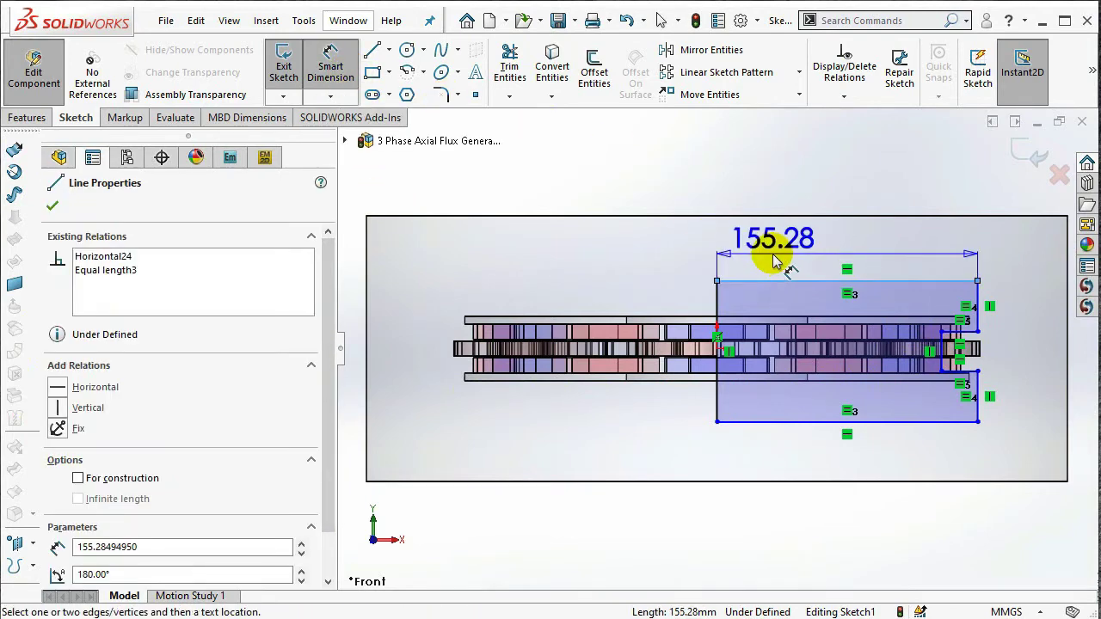
pyautogui.click(775, 255)
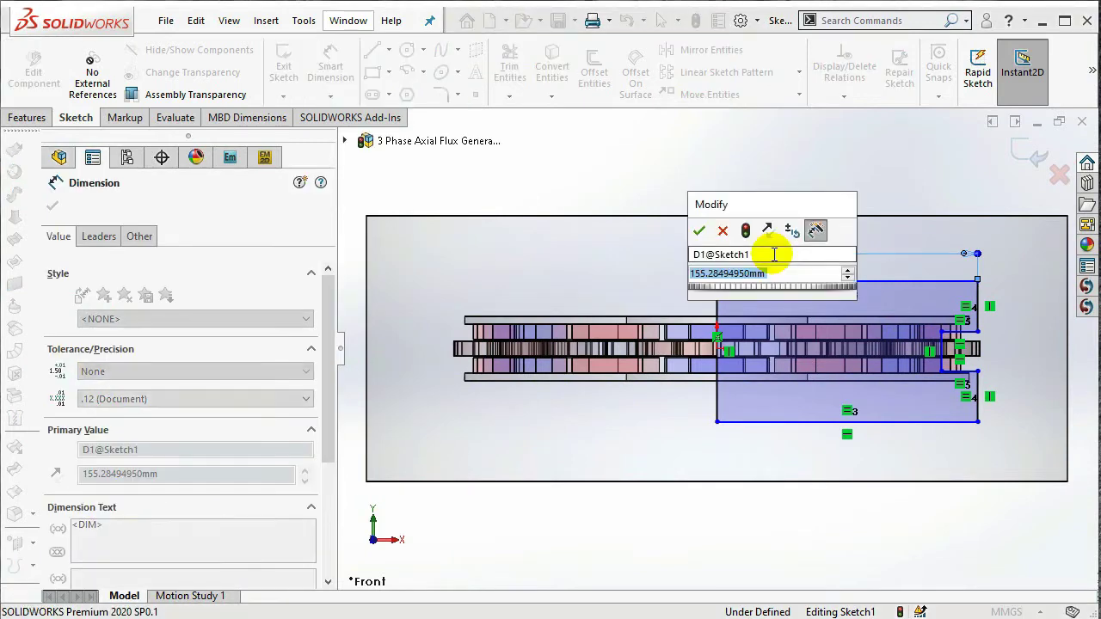
pyautogui.write('1')
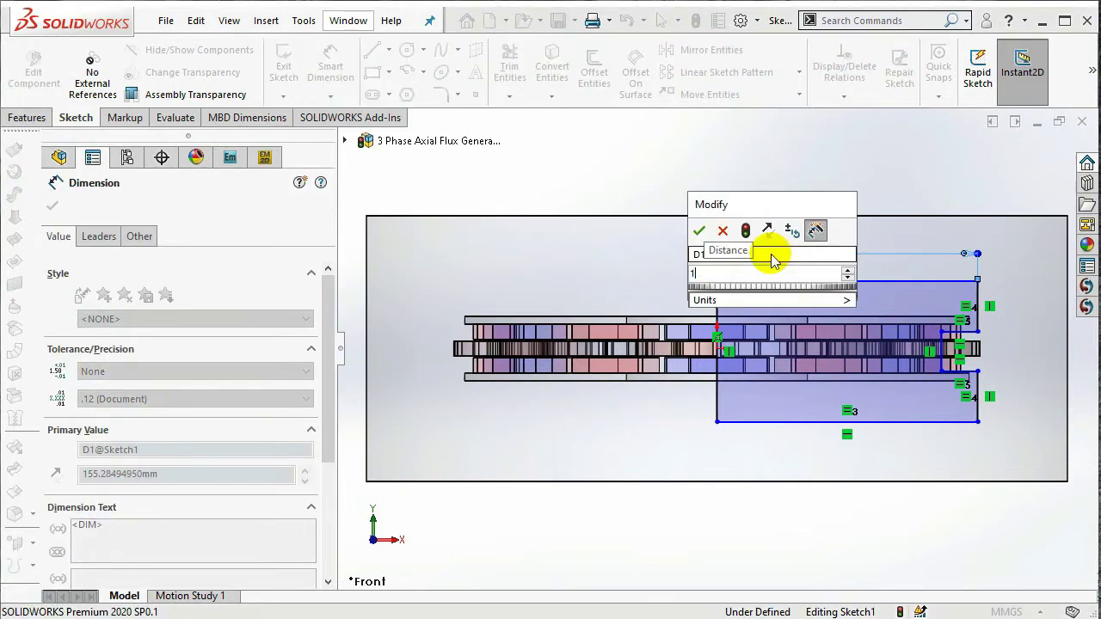
pyautogui.write('52.21')
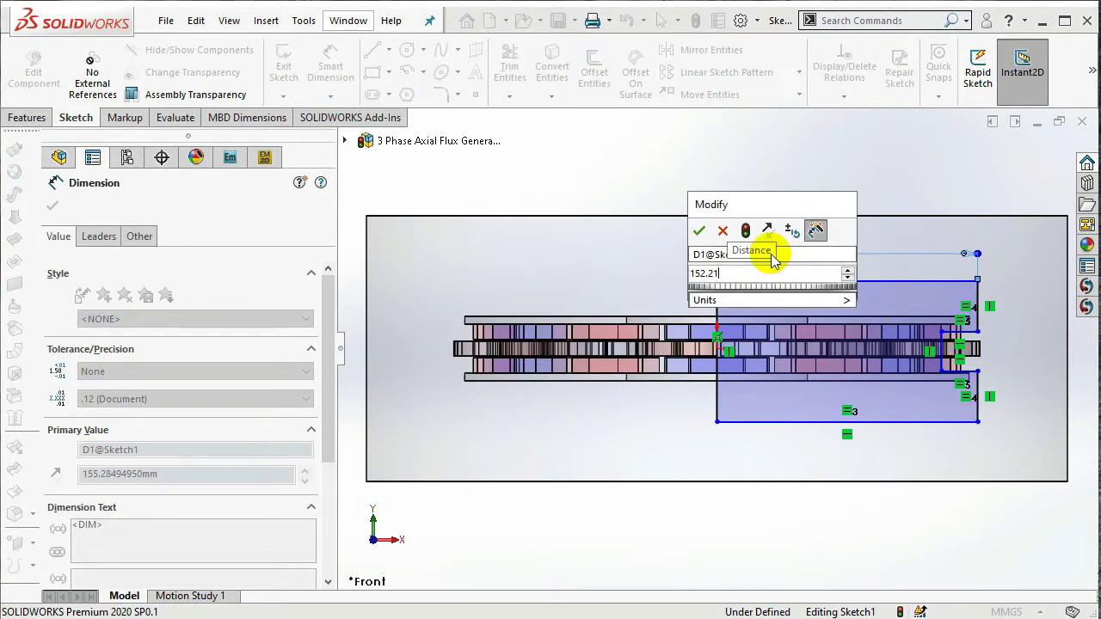
pyautogui.press('Return')
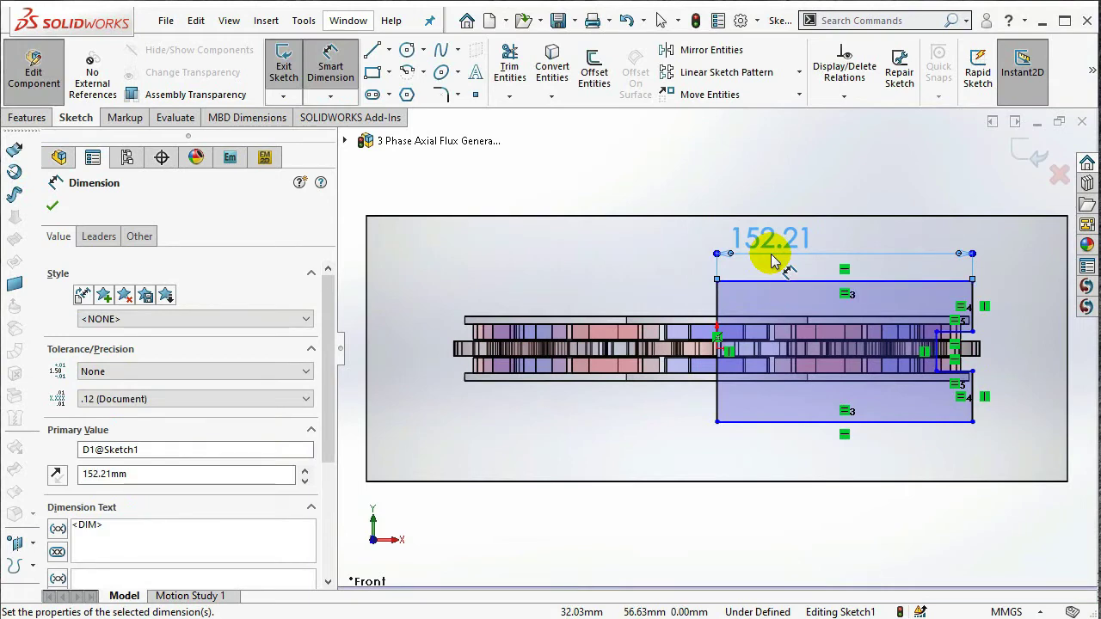
# Dimension the horizontal distance between the notch's inner vertical line and the profile's inner vertical line to 37.33 mm.
pyautogui.click(943, 353)
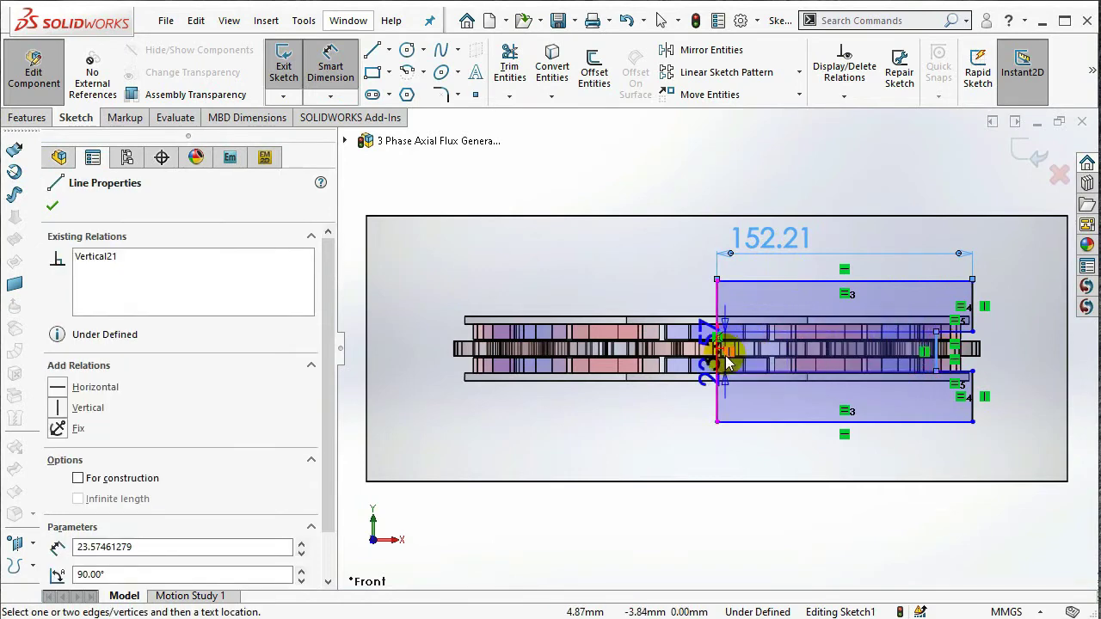
pyautogui.click(716, 370)
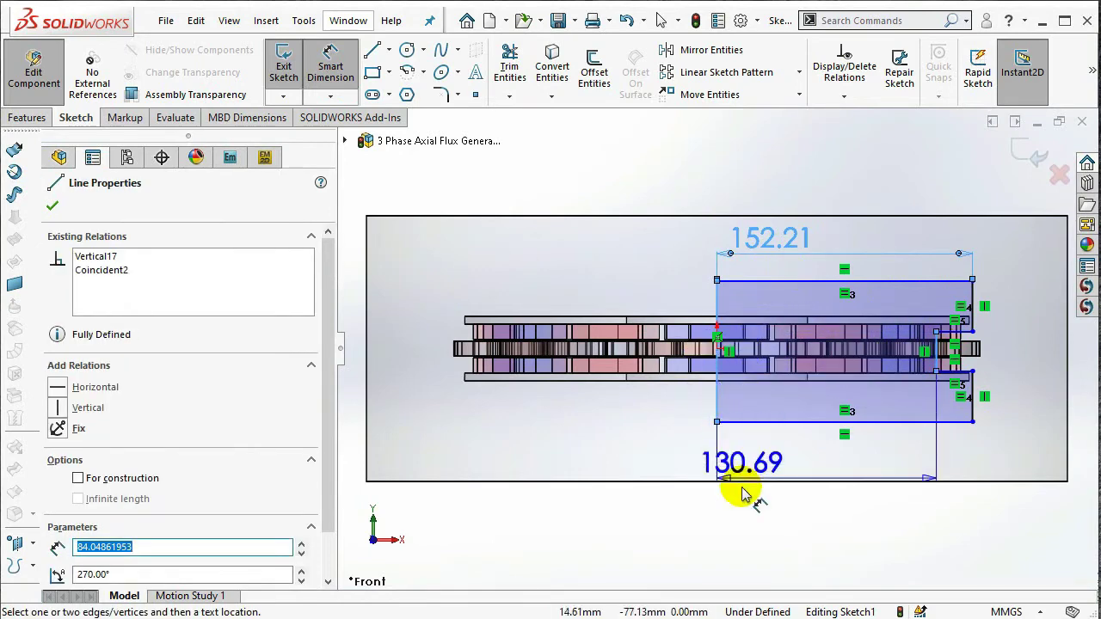
pyautogui.click(763, 529)
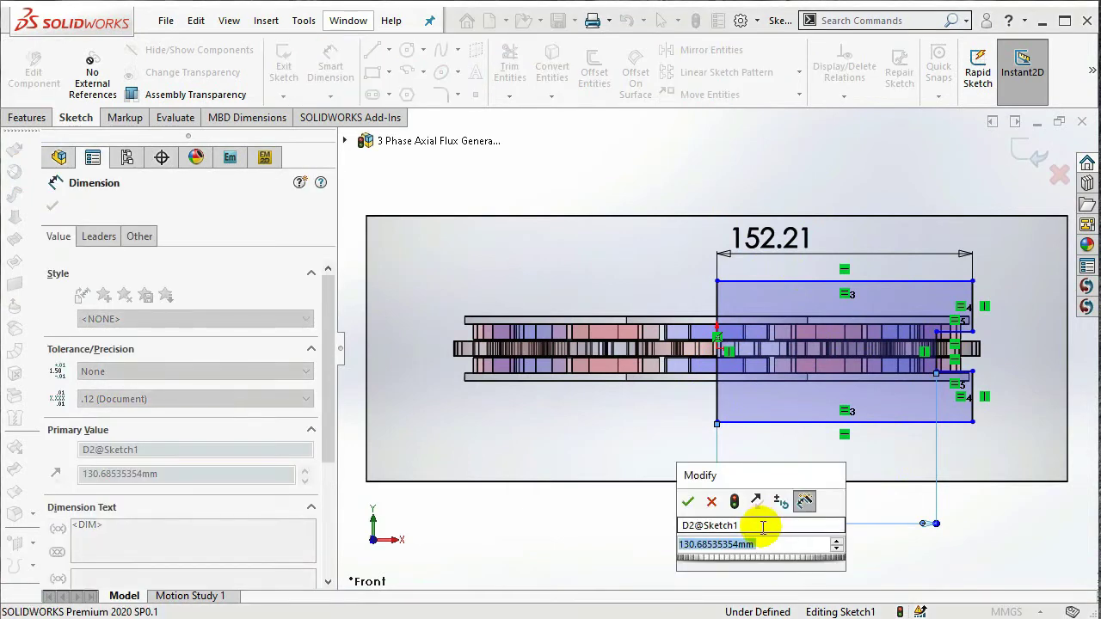
pyautogui.write('37.33')
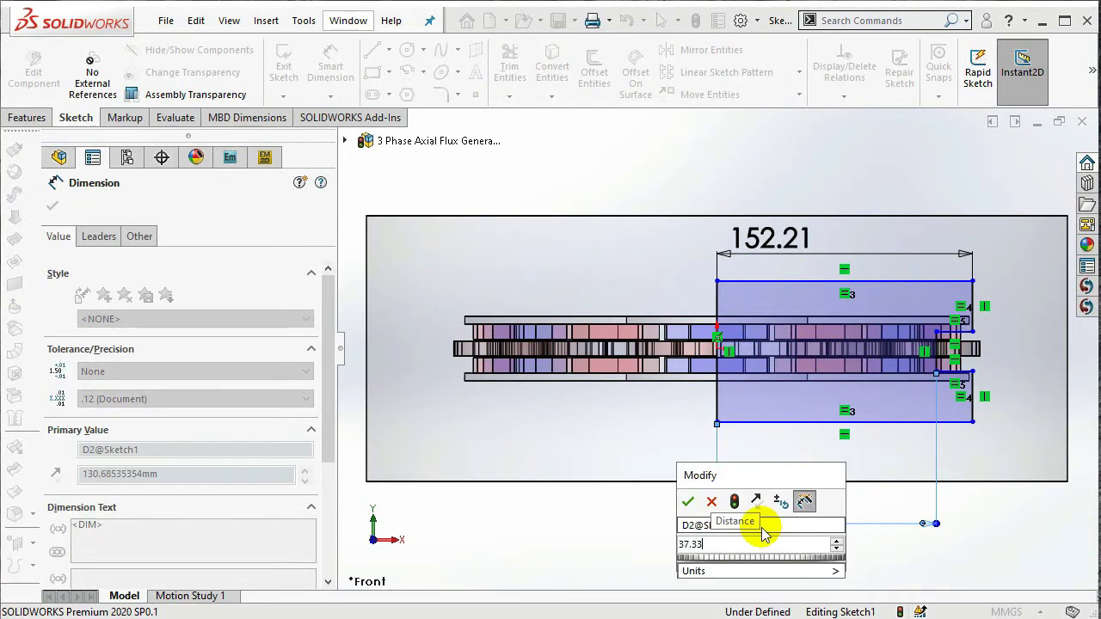
pyautogui.press('Return')
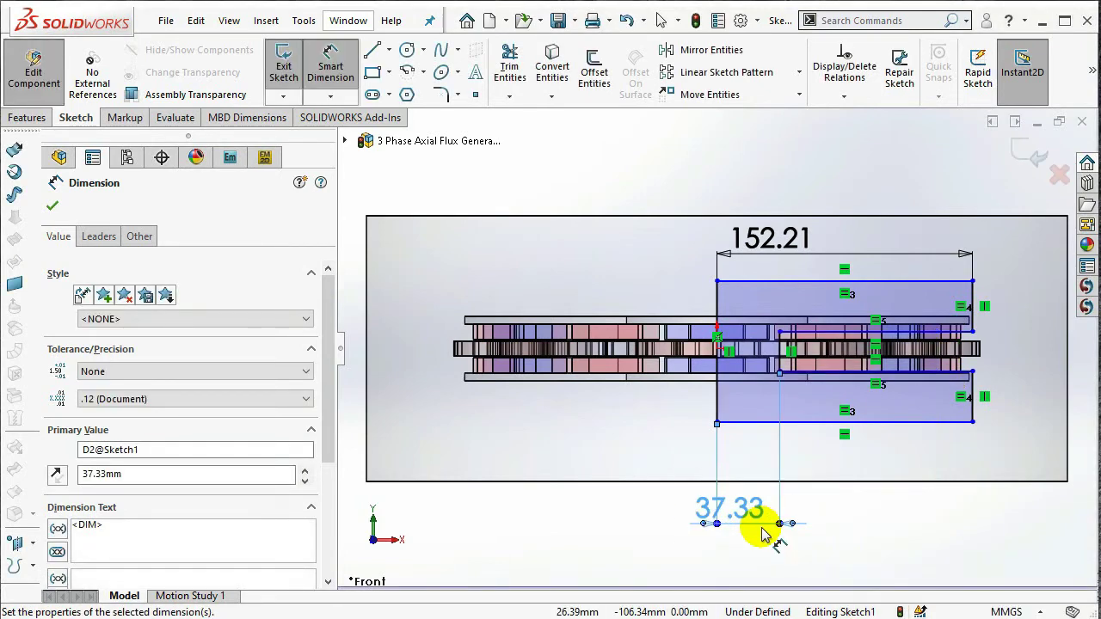
# Dimension the notch's upper line 0.3 mm from the upper magnets' lower edge, reversing the direction so it lies in the air gap.
pyautogui.scroll(-5, 860, 351)
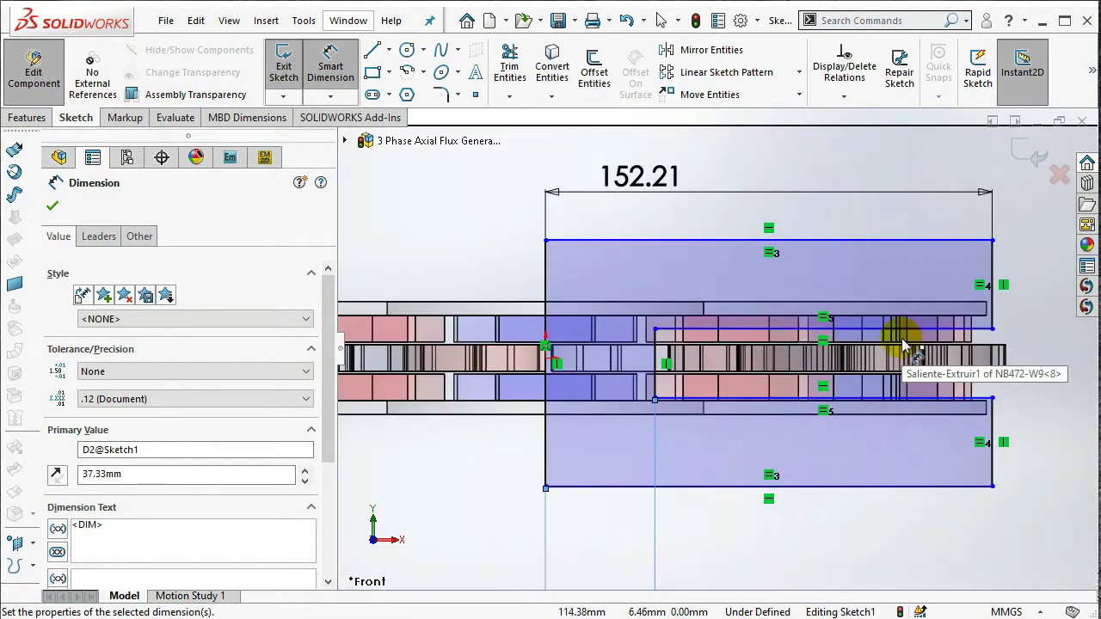
pyautogui.scroll(-4, 971, 342)
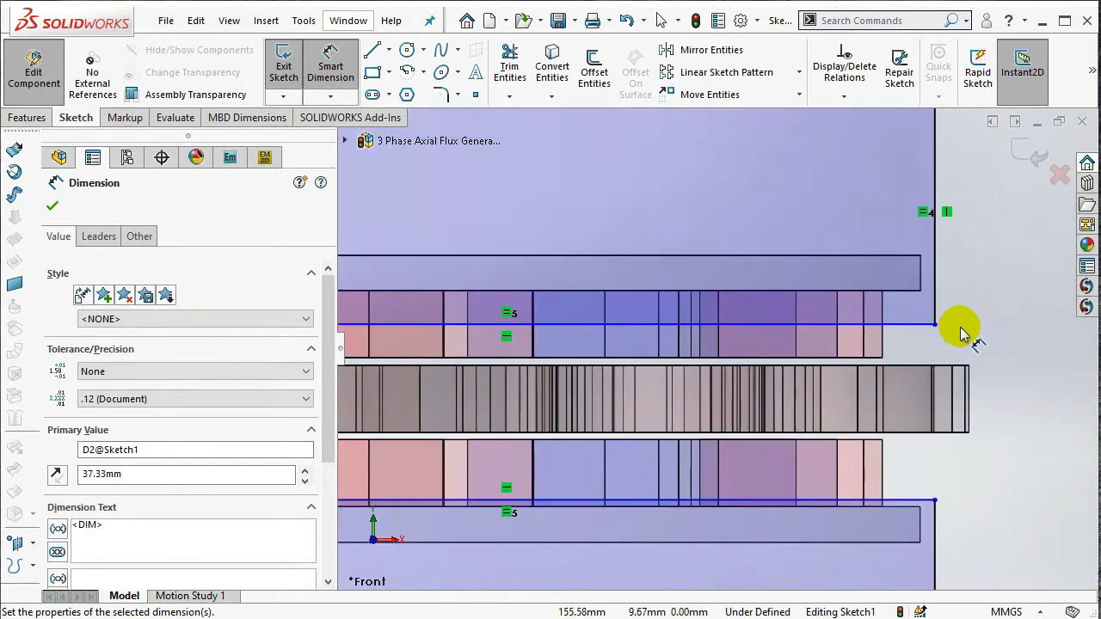
pyautogui.scroll(-1, 899, 351)
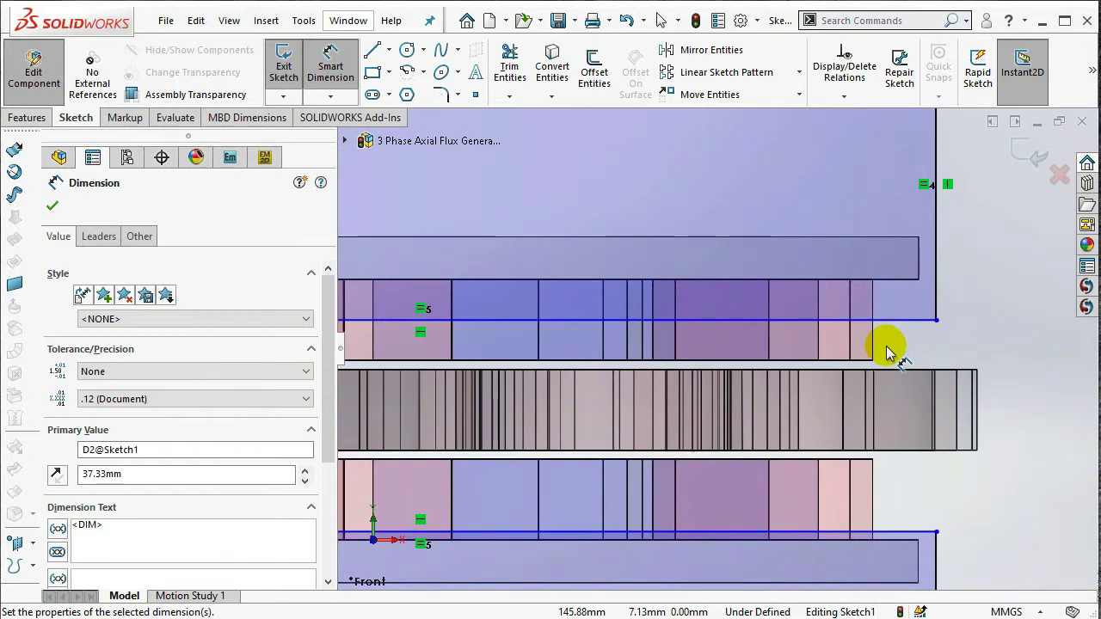
pyautogui.scroll(-1, 890, 353)
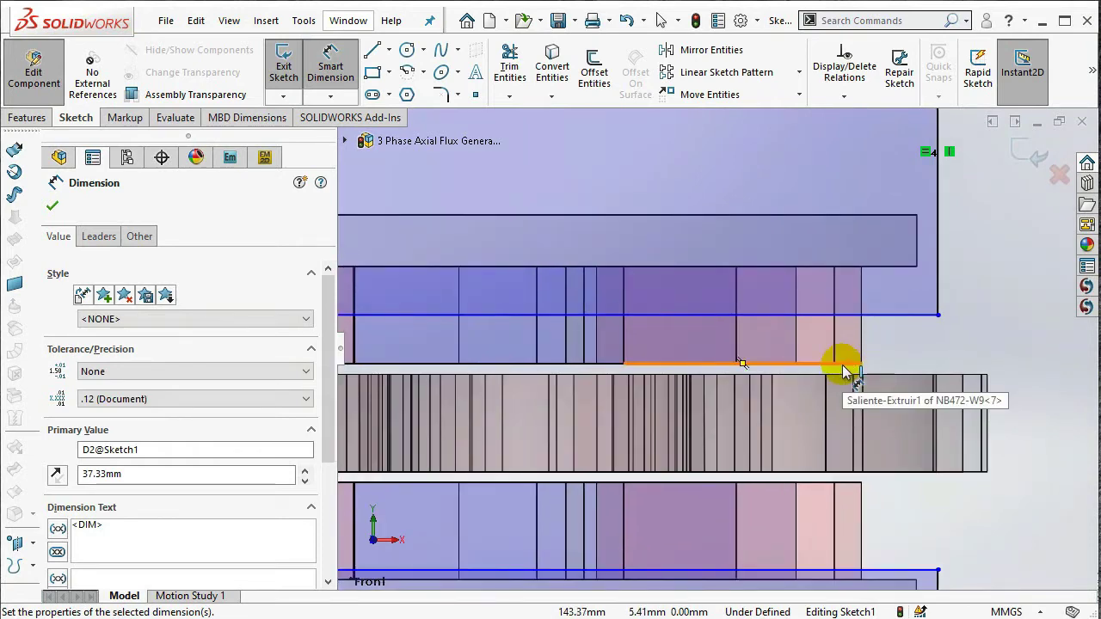
pyautogui.click(847, 365)
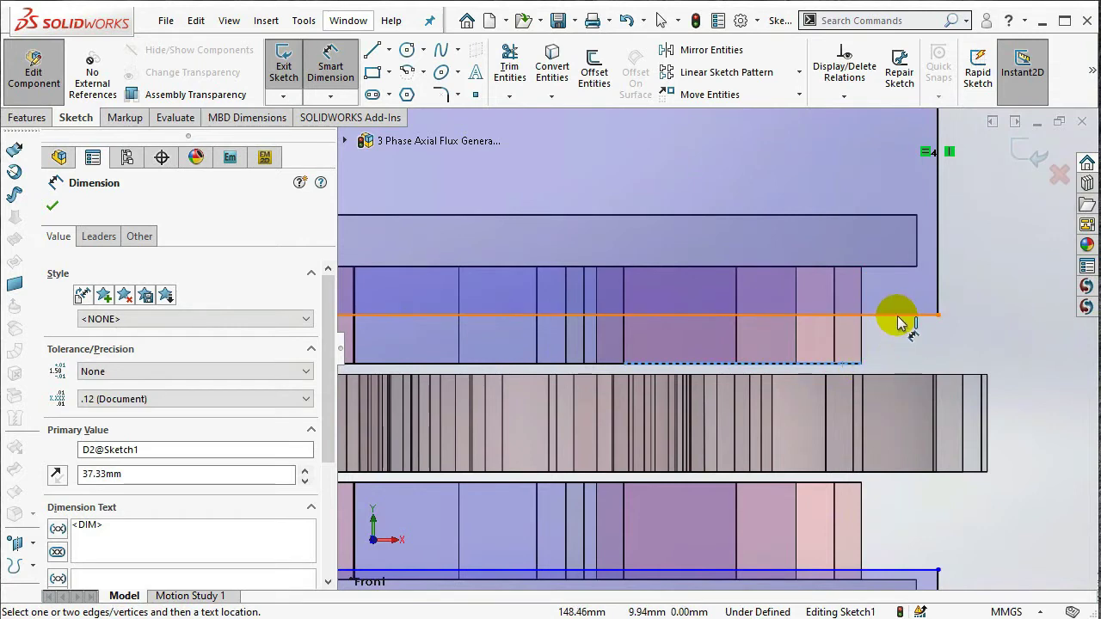
pyautogui.click(904, 316)
pyautogui.click(1002, 342)
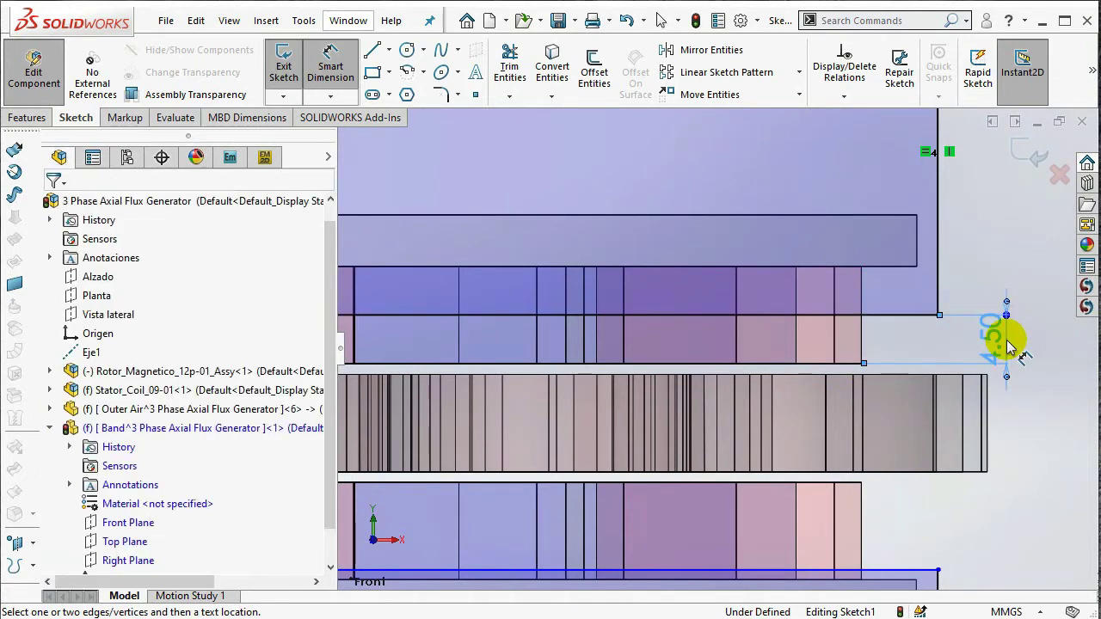
pyautogui.click(1006, 337)
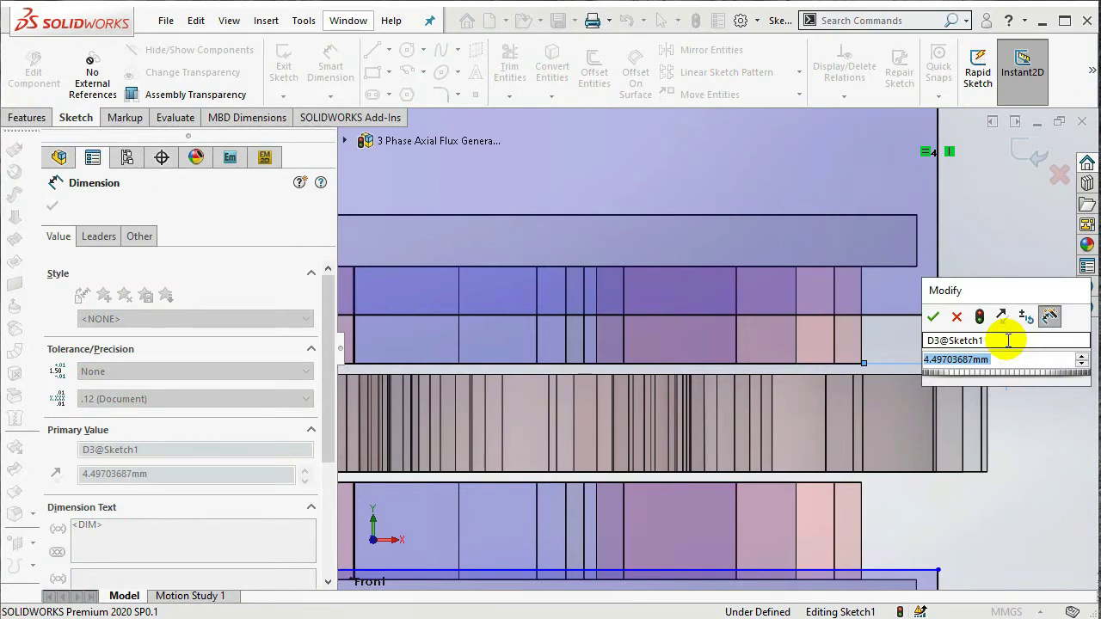
pyautogui.write('0.3')
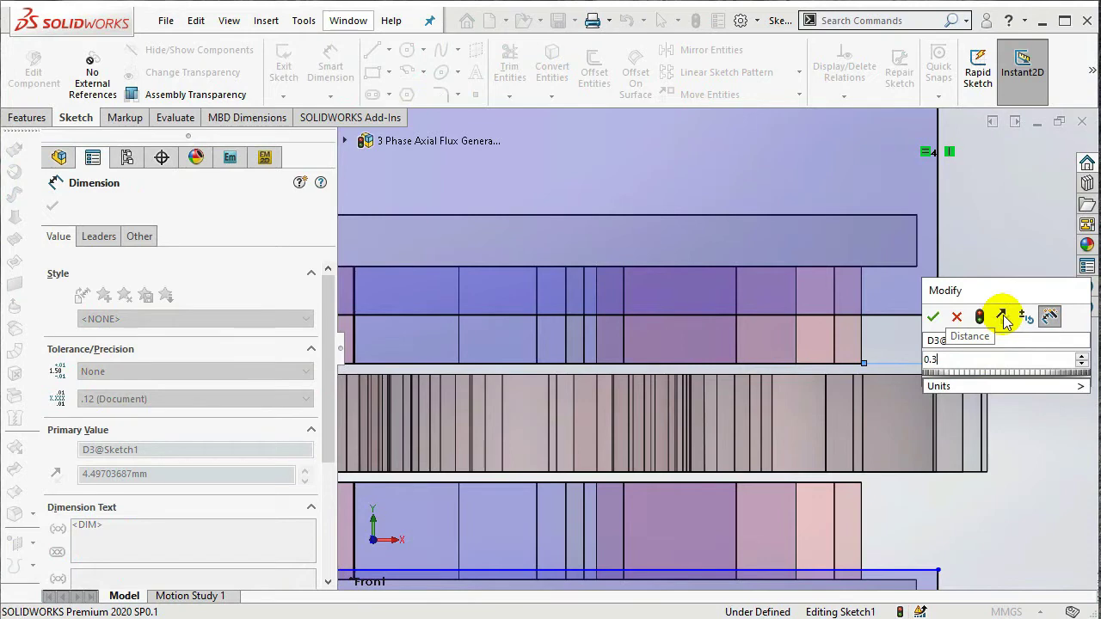
pyautogui.click(1003, 318)
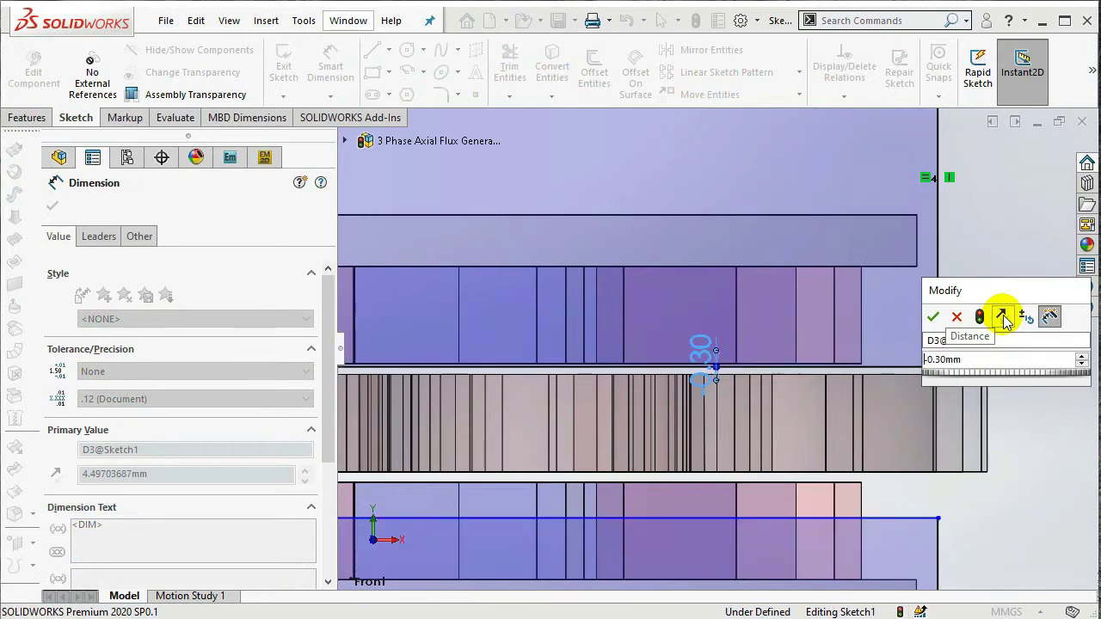
pyautogui.click(930, 314)
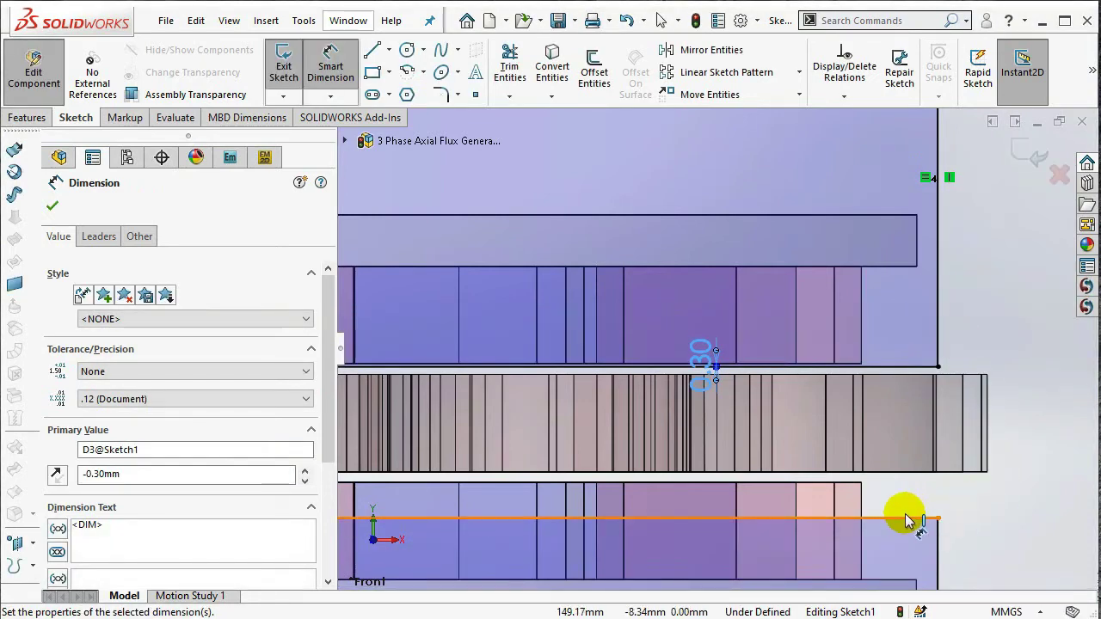
# Dimension the notch's lower line 0.3 mm from the lower magnets' upper edge, reversing the direction toward the stator.
pyautogui.click(907, 520)
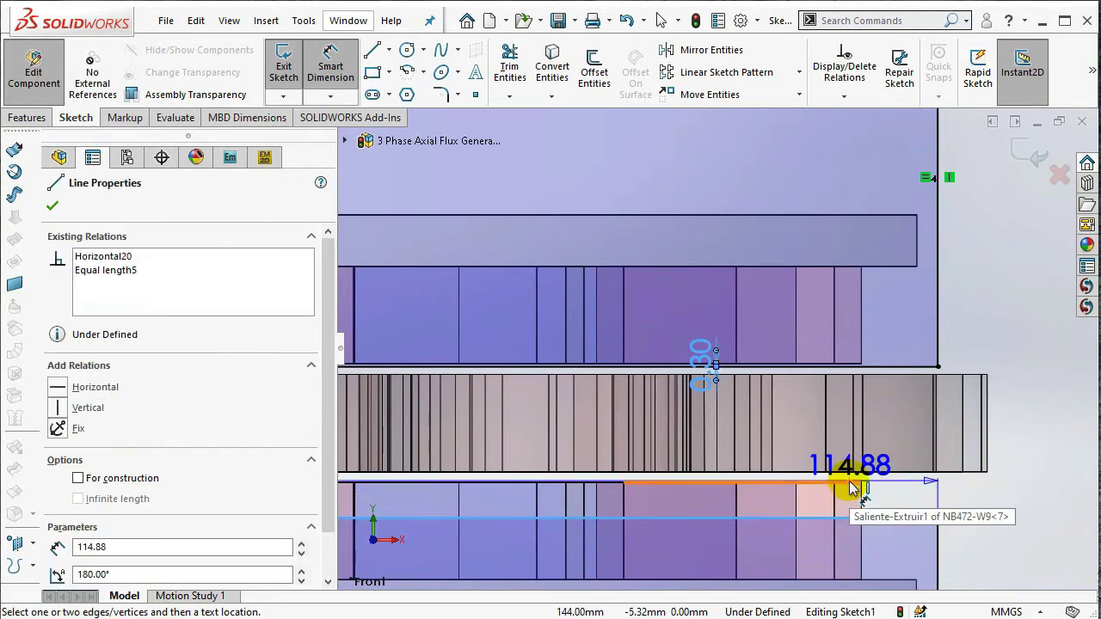
pyautogui.click(905, 482)
pyautogui.click(1045, 486)
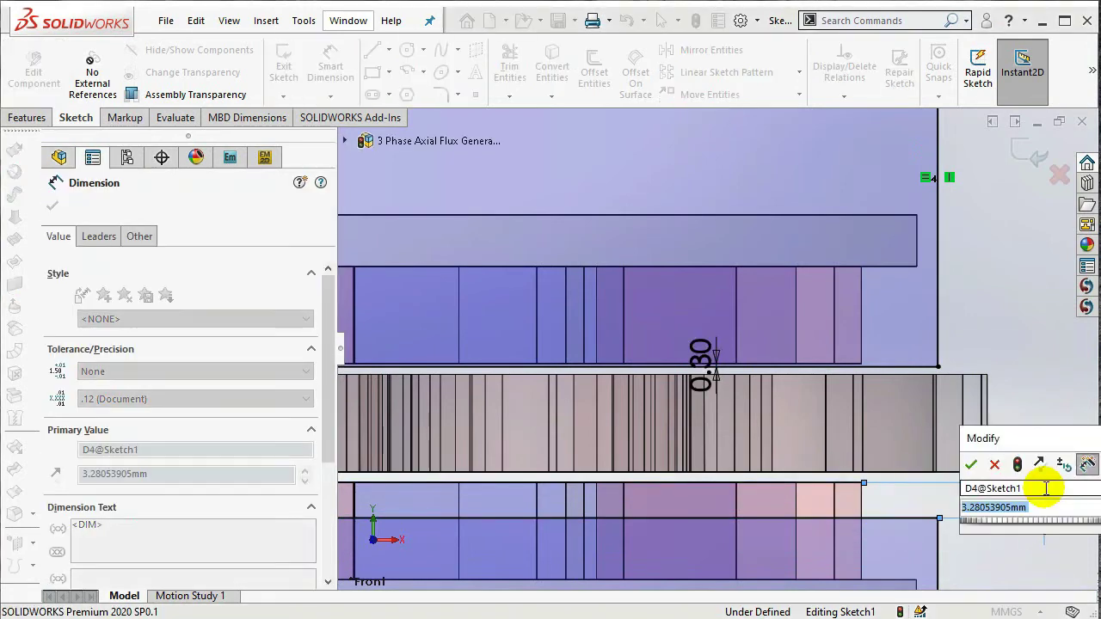
pyautogui.write('0.3')
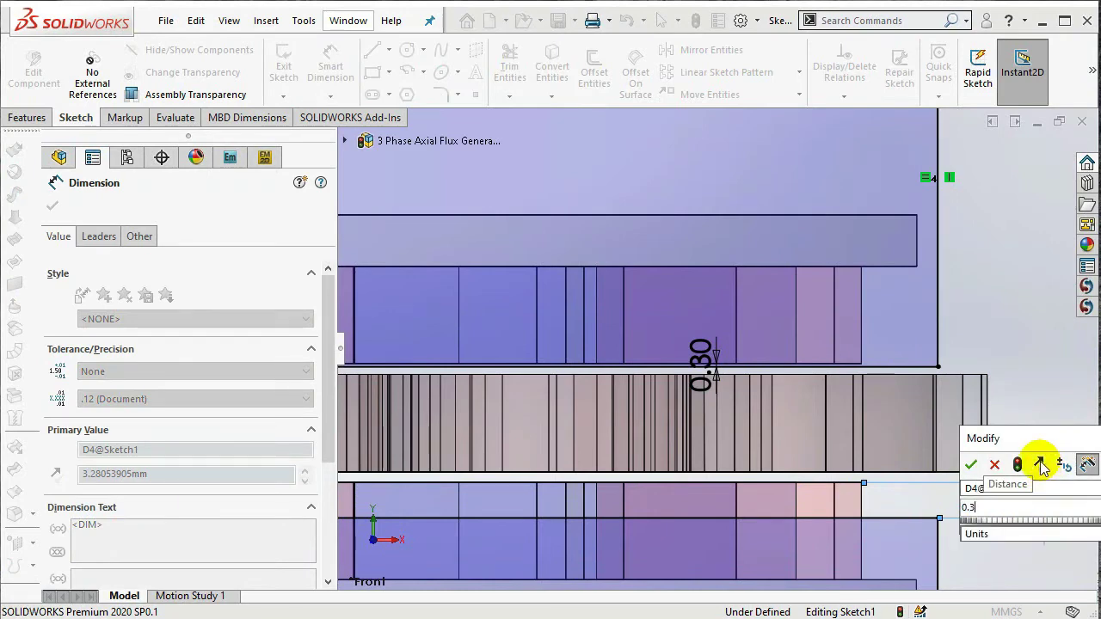
pyautogui.click(1039, 465)
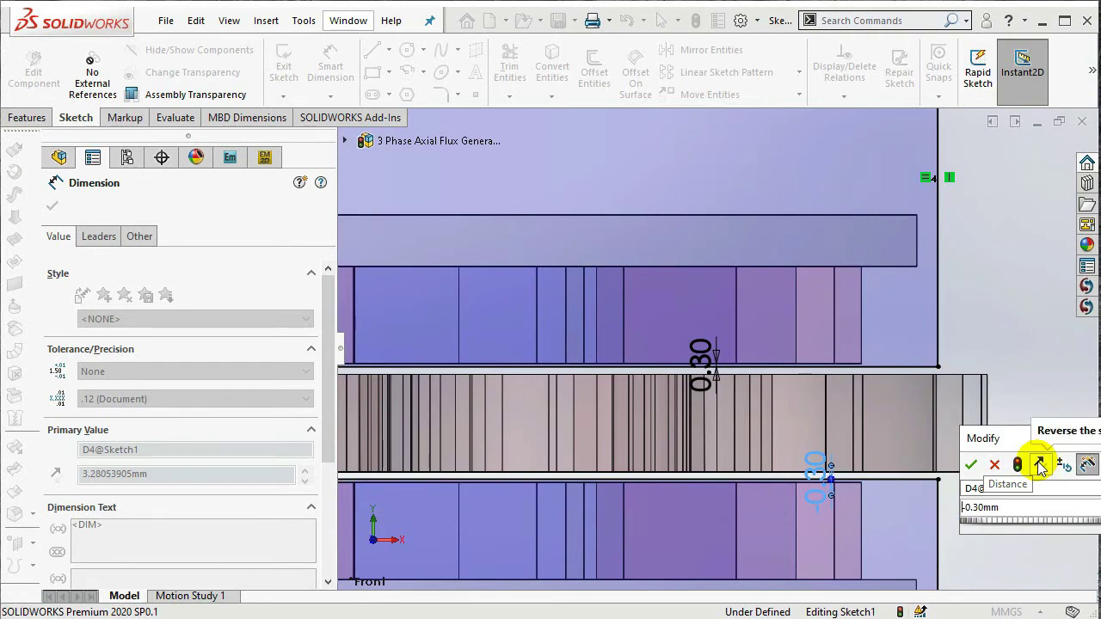
pyautogui.click(970, 466)
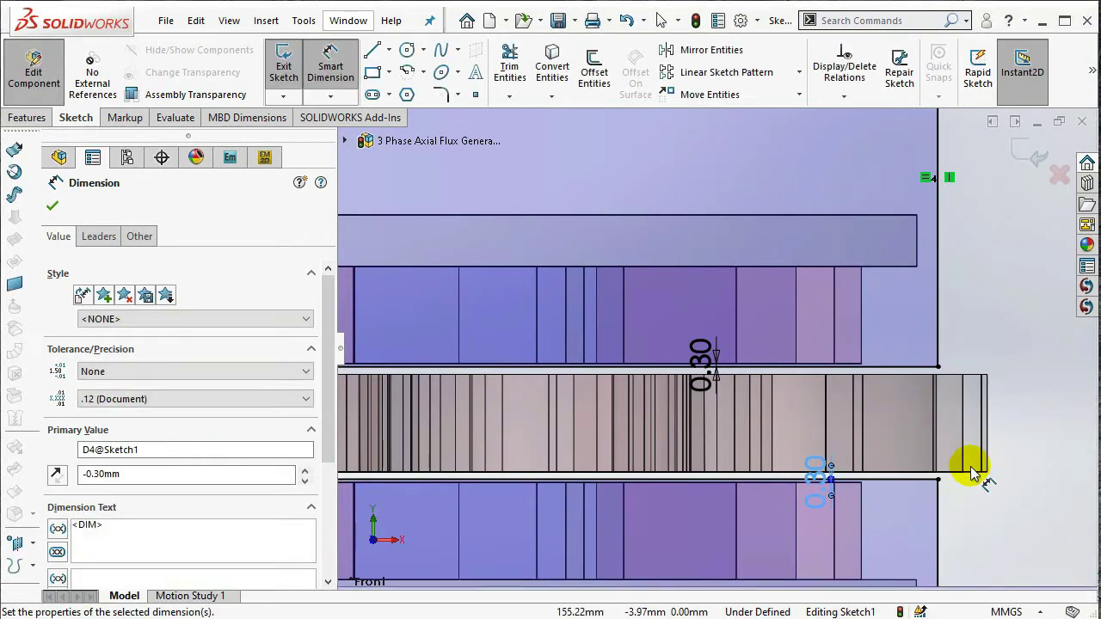
# Dimension the profile's inner vertical line through the origin to 53.58 mm.
pyautogui.scroll(-5, 988, 513)
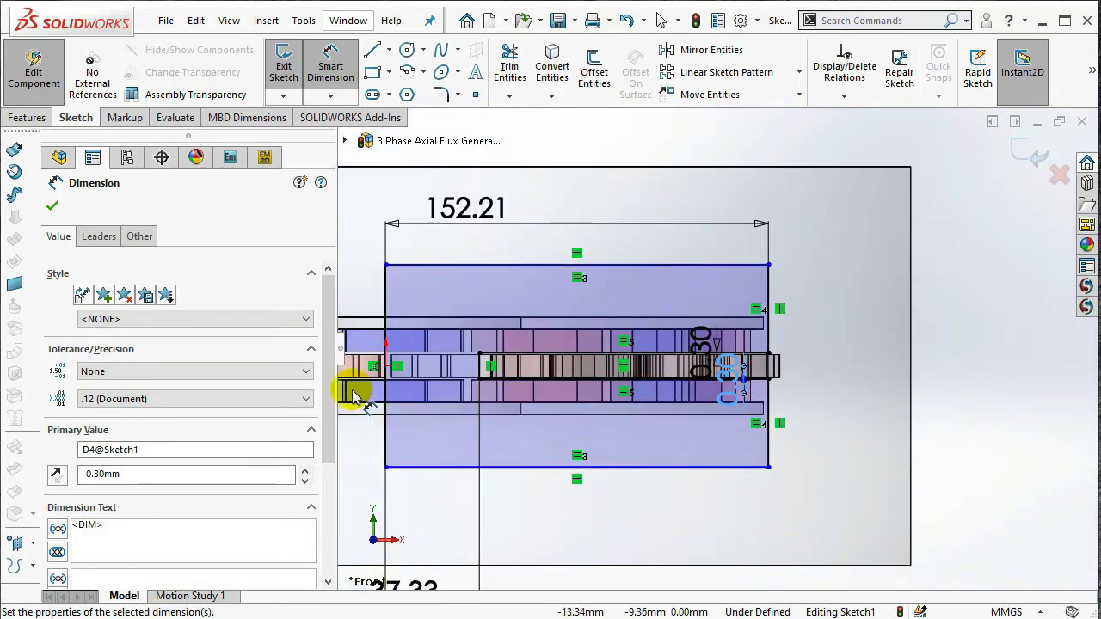
pyautogui.scroll(1, 376, 398)
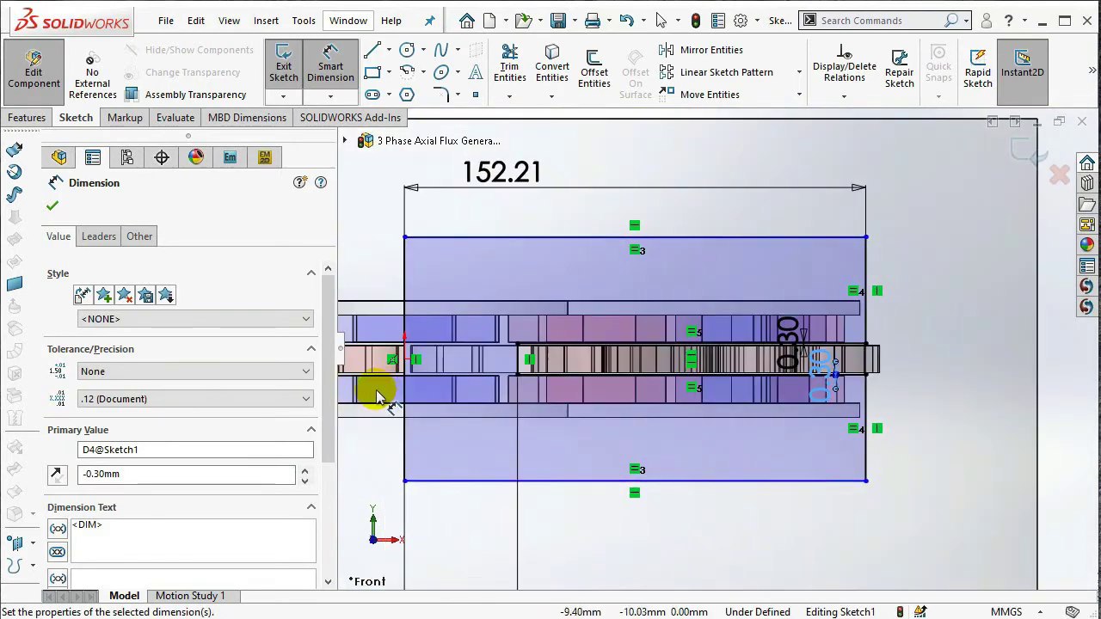
pyautogui.click(402, 292)
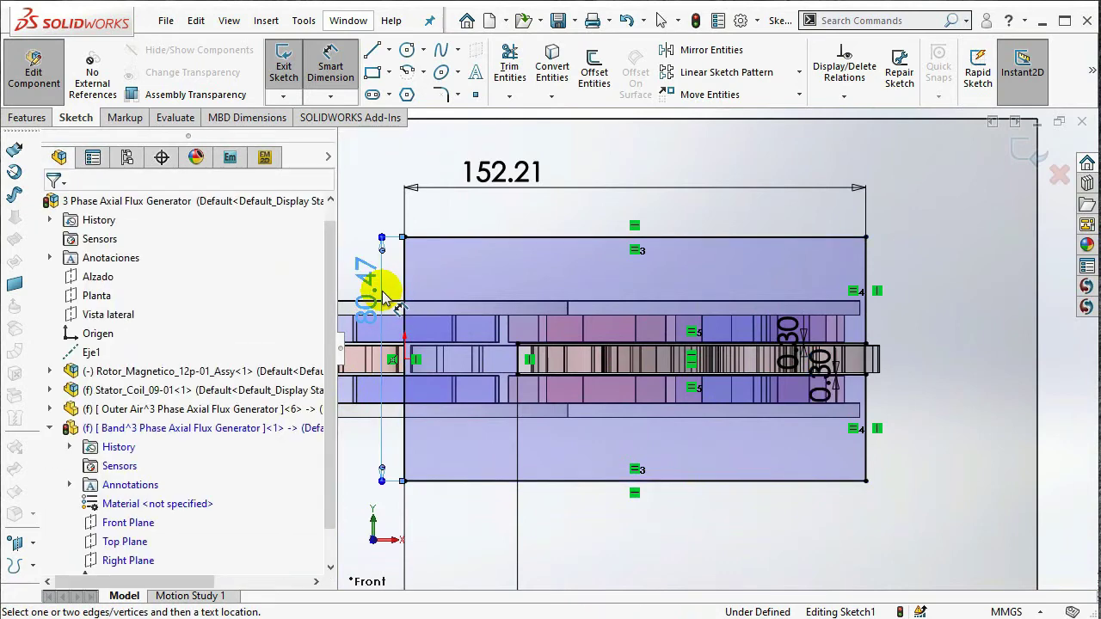
pyautogui.click(374, 287)
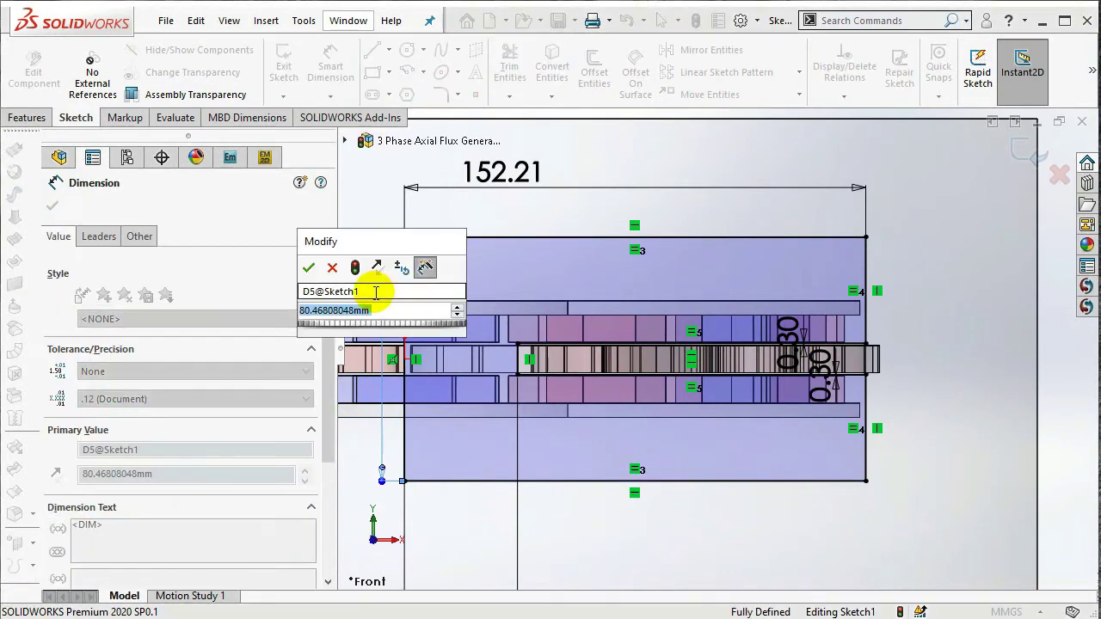
pyautogui.write('53.58')
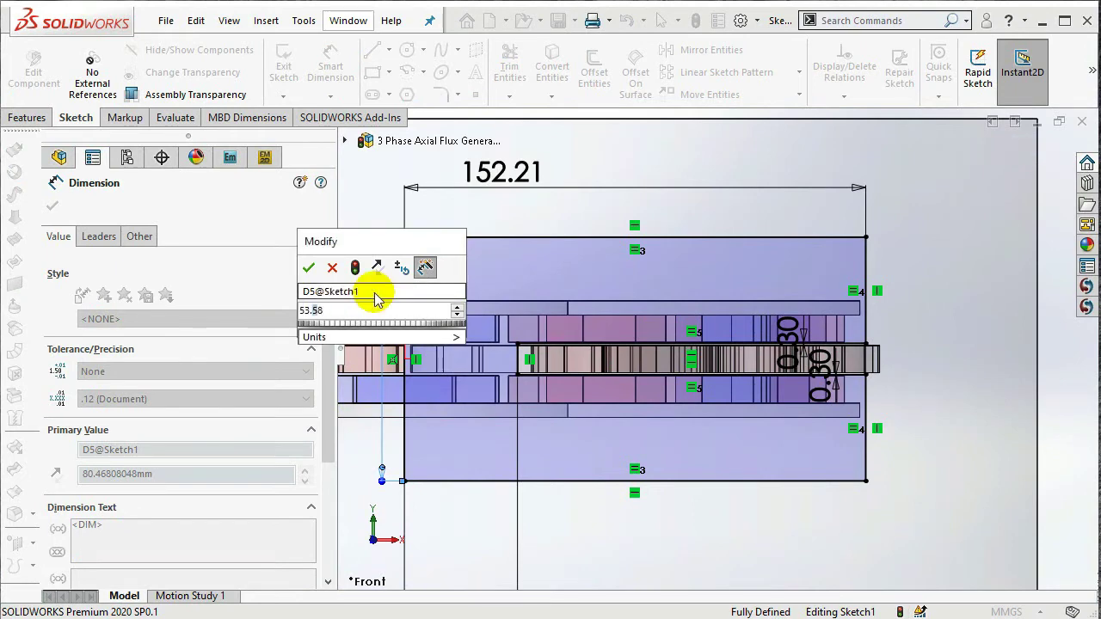
pyautogui.press('Return')
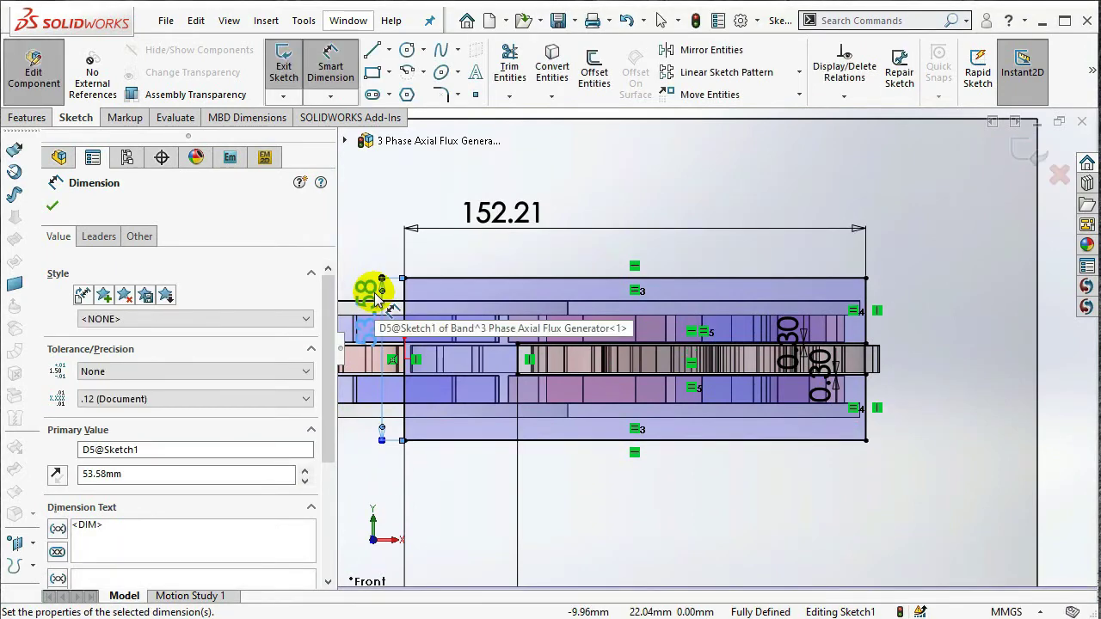
pyautogui.hotkey('ctrl', 'Right')
pyautogui.hotkey('ctrl', 'Right')
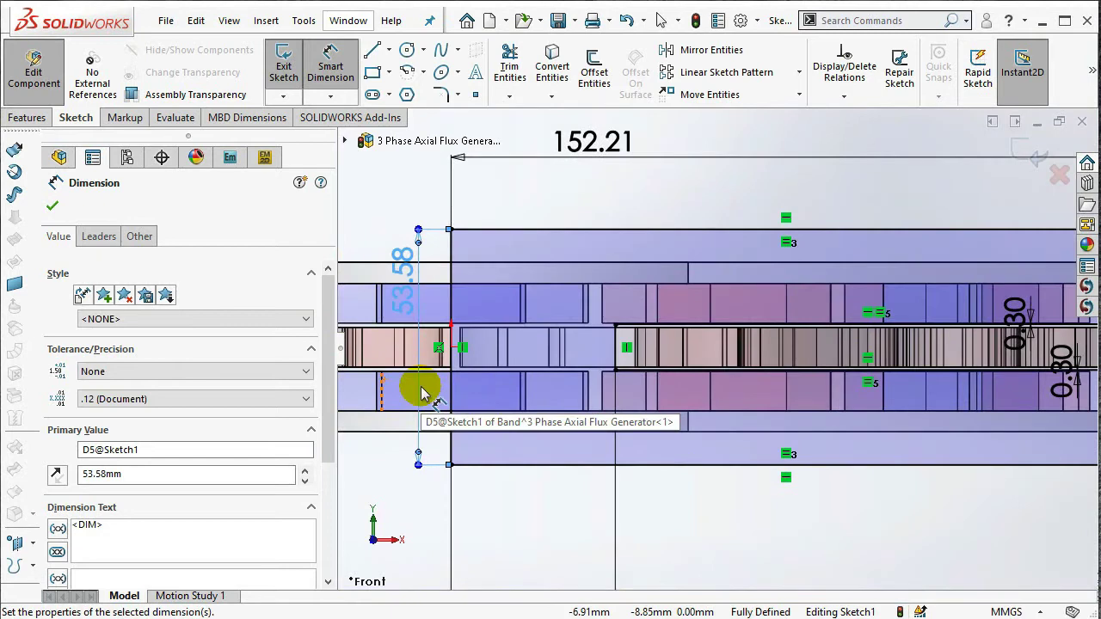
pyautogui.click(766, 535)
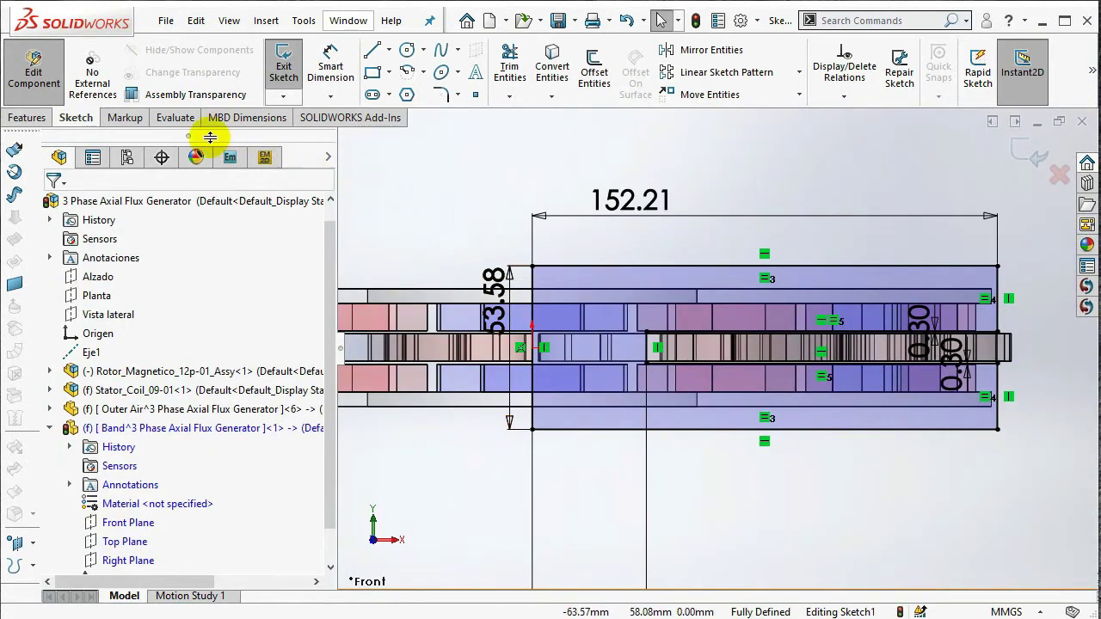
# Revolve the notched band profile 360 degrees around its inner vertical line at the origin.
pyautogui.click(27, 118)
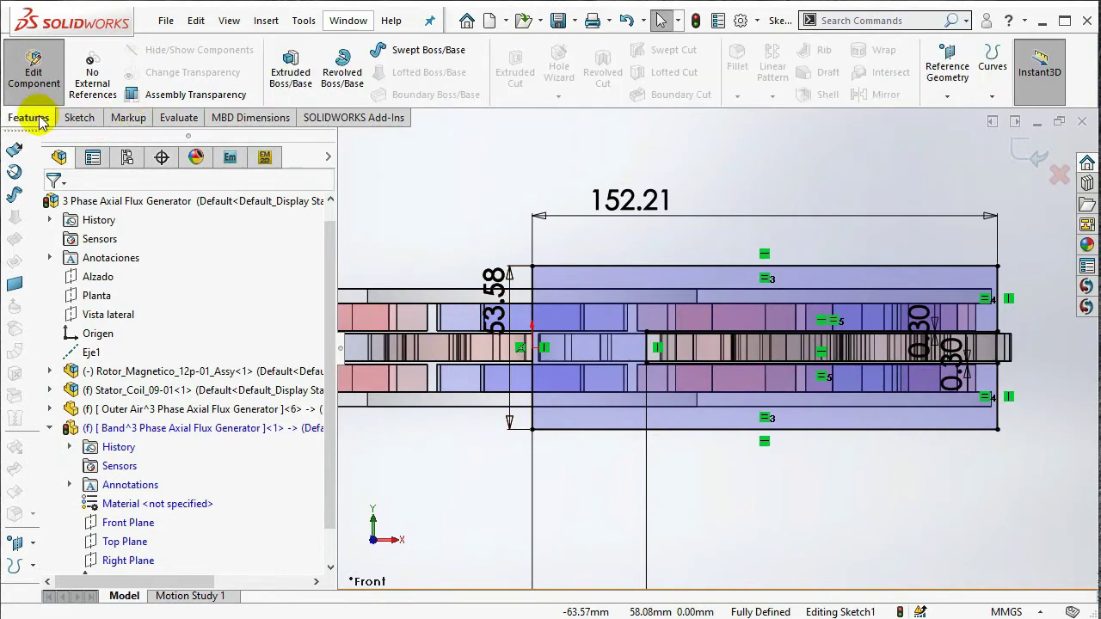
pyautogui.click(341, 86)
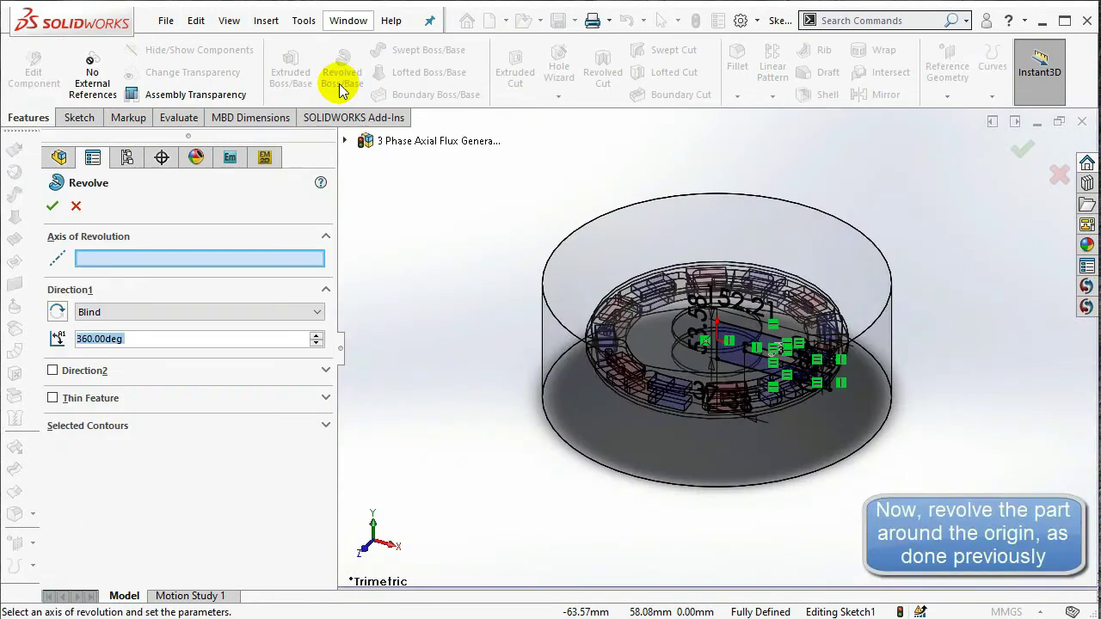
pyautogui.scroll(-6, 758, 366)
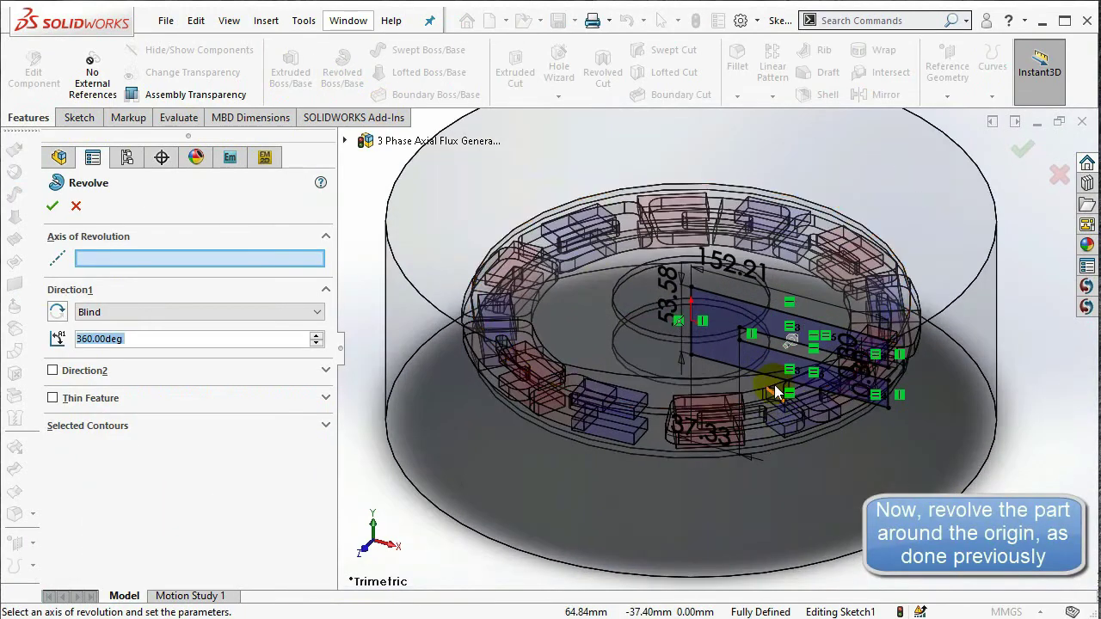
pyautogui.scroll(-3, 753, 366)
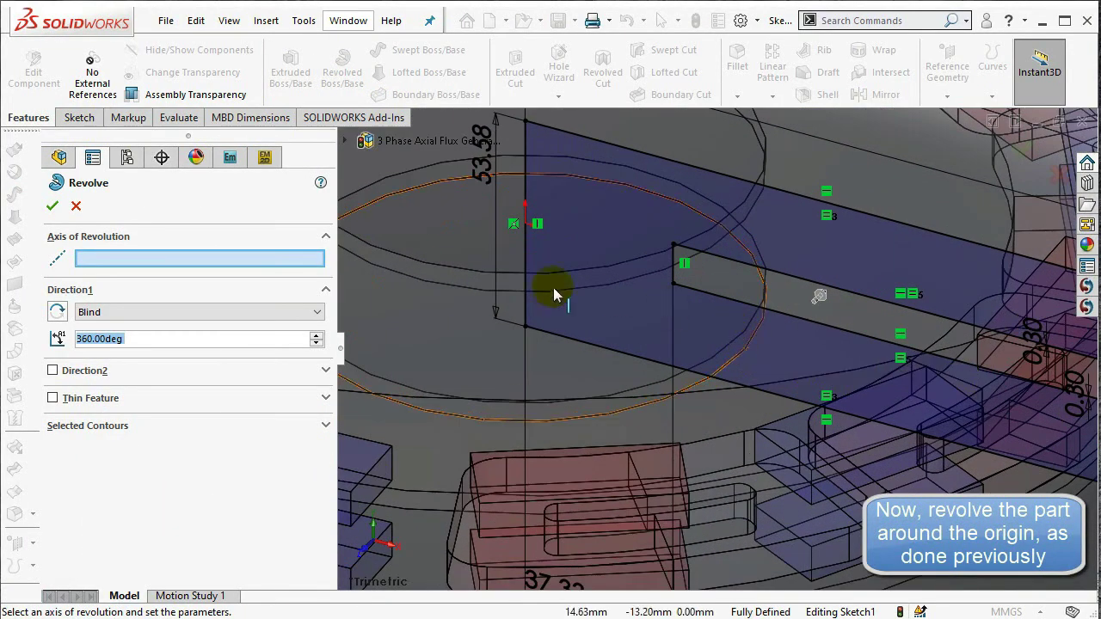
pyautogui.click(524, 249)
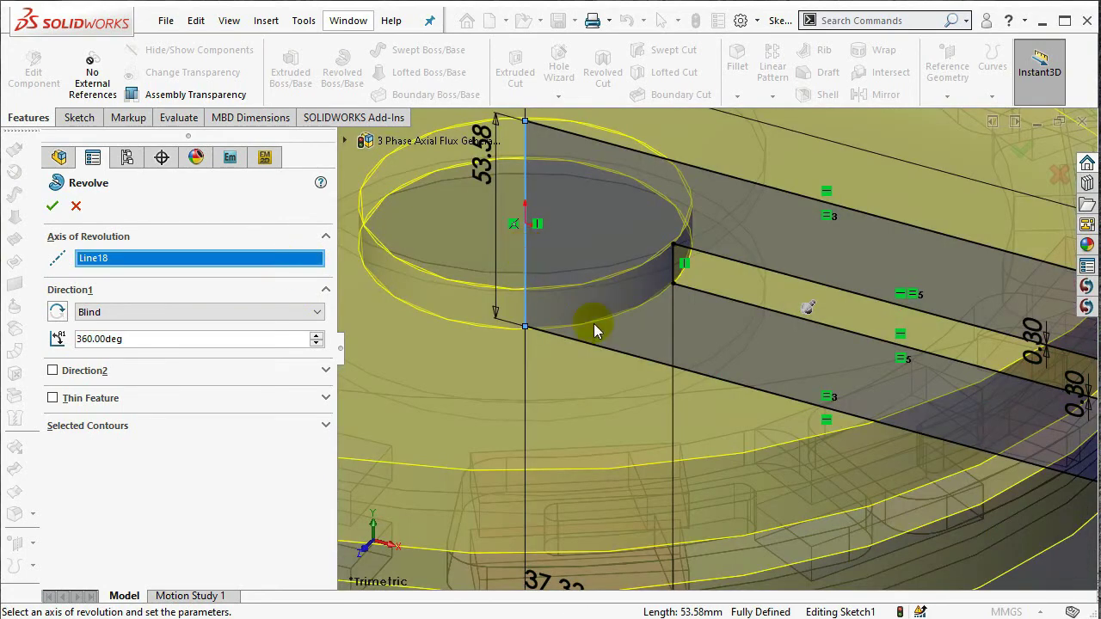
pyautogui.scroll(3, 649, 355)
pyautogui.scroll(2, 649, 353)
pyautogui.scroll(2, 650, 353)
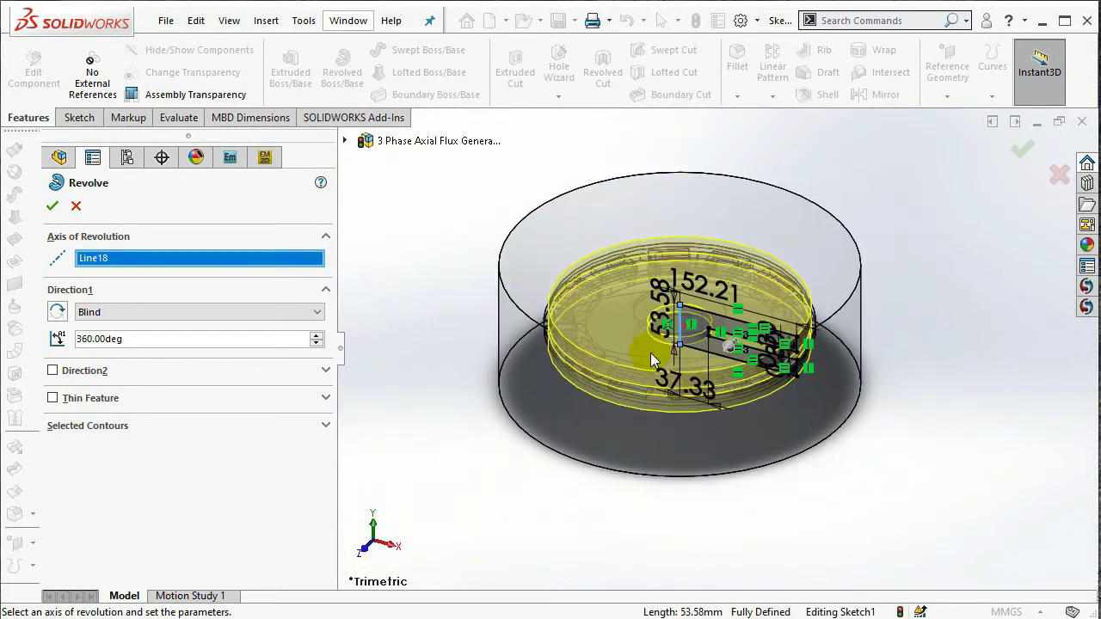
pyautogui.click(52, 208)
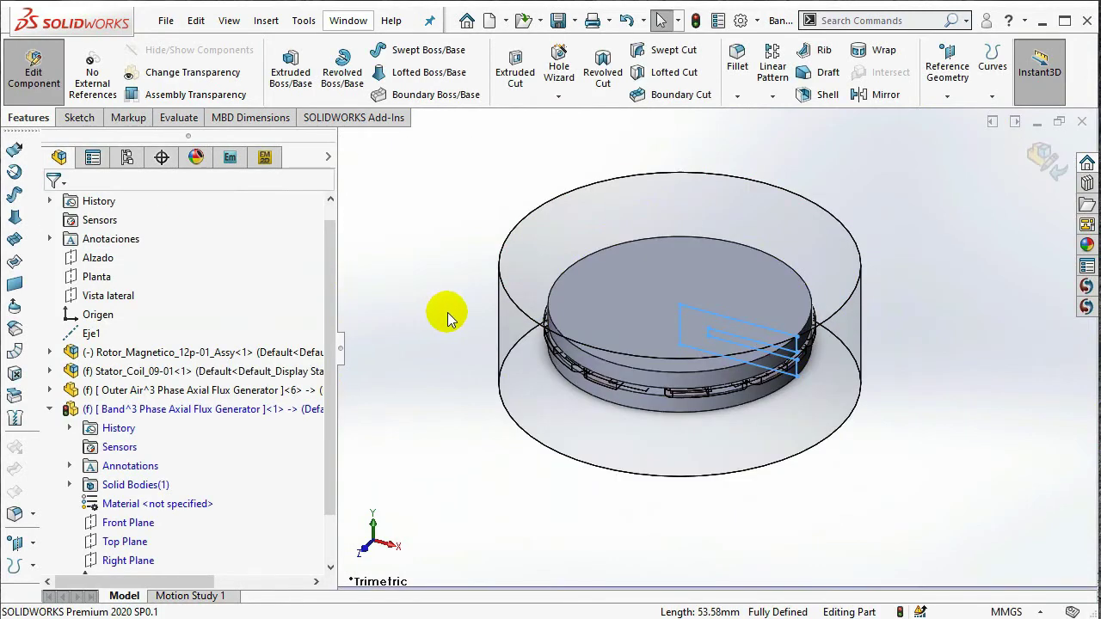
# Start a Cavity feature in the band part with the first rotor's magnets NB472-W9<1> to <12> and its steel base as design components.
pyautogui.click(267, 20)
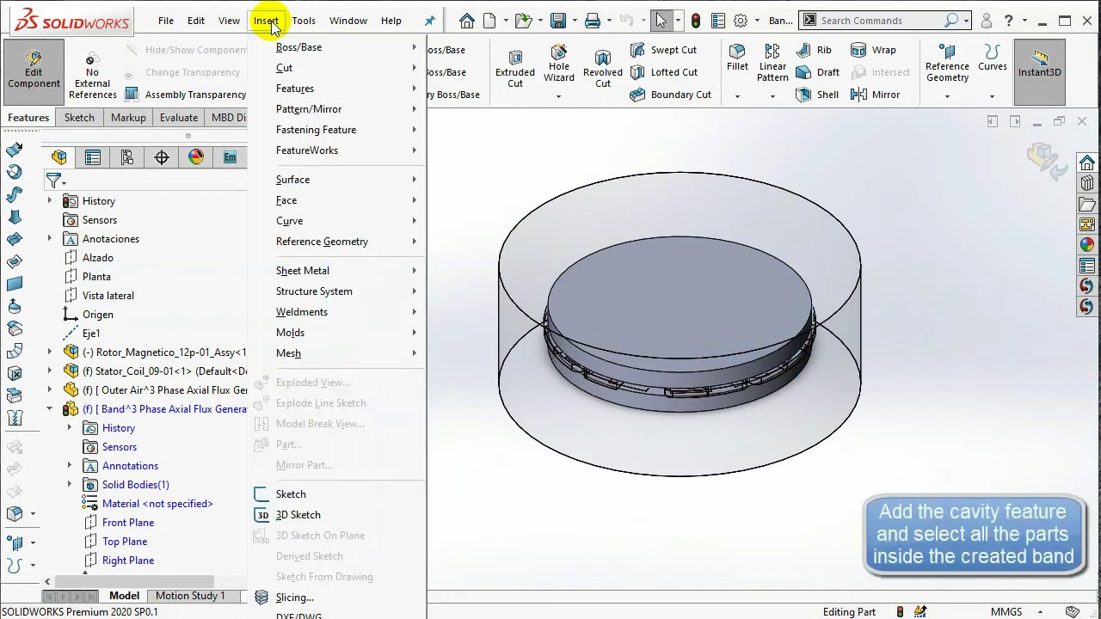
pyautogui.moveTo(297, 88)
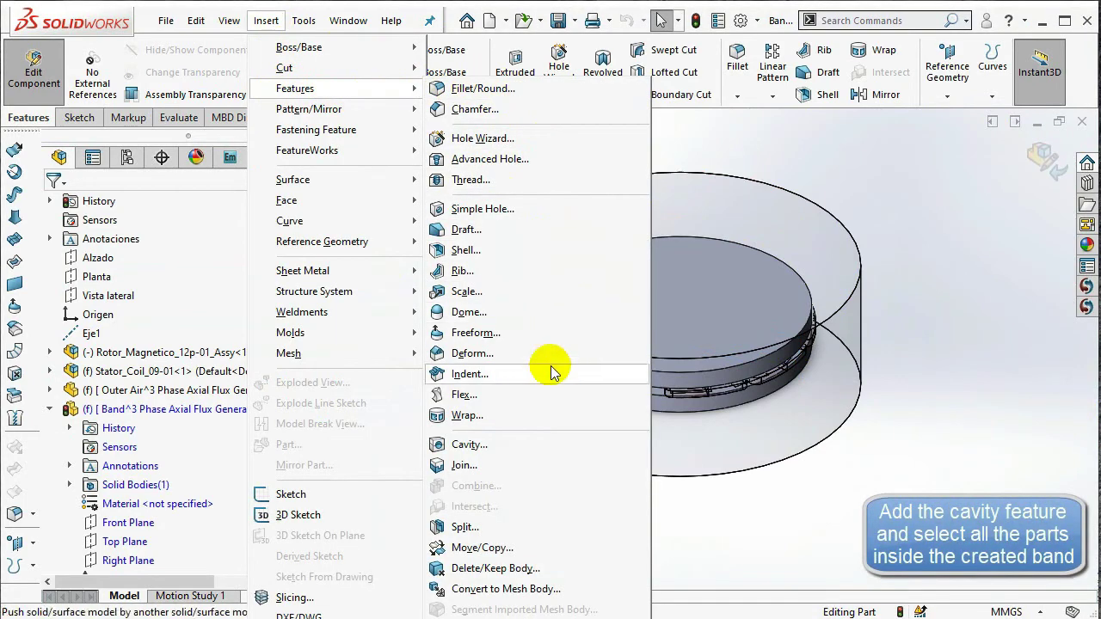
pyautogui.click(553, 446)
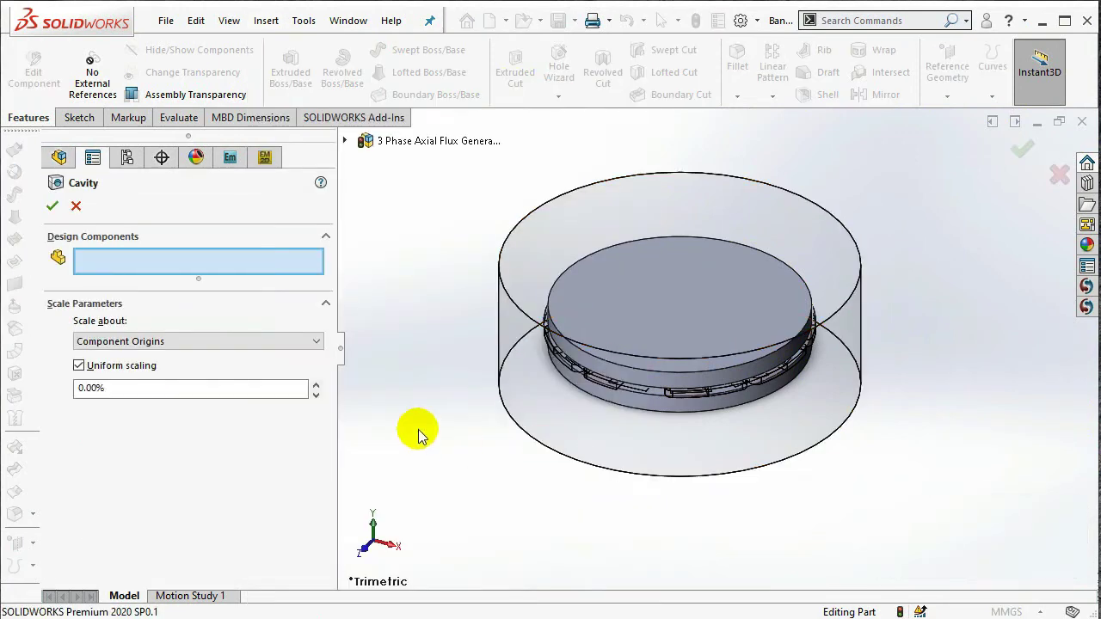
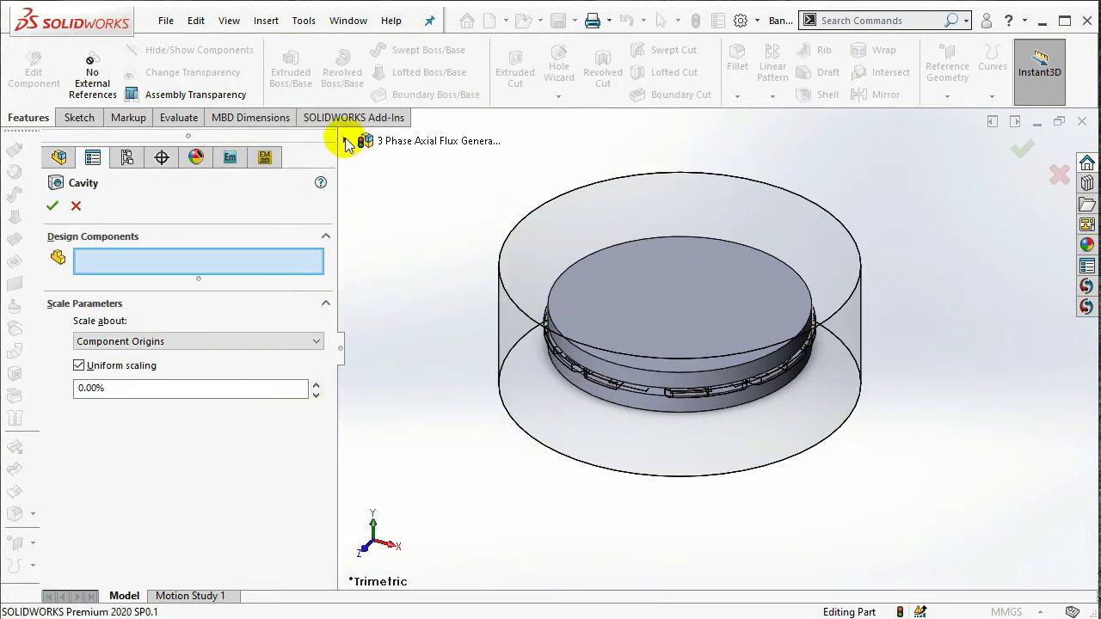
pyautogui.moveTo(348, 172); pyautogui.dragTo(346, 268)
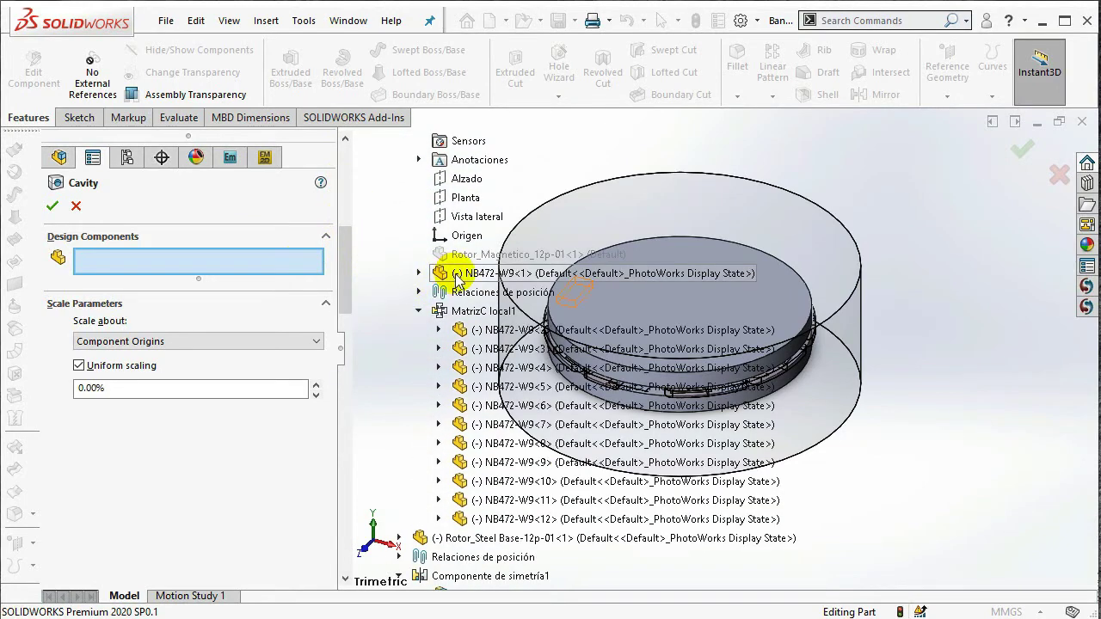
pyautogui.click(440, 274)
pyautogui.click(472, 332)
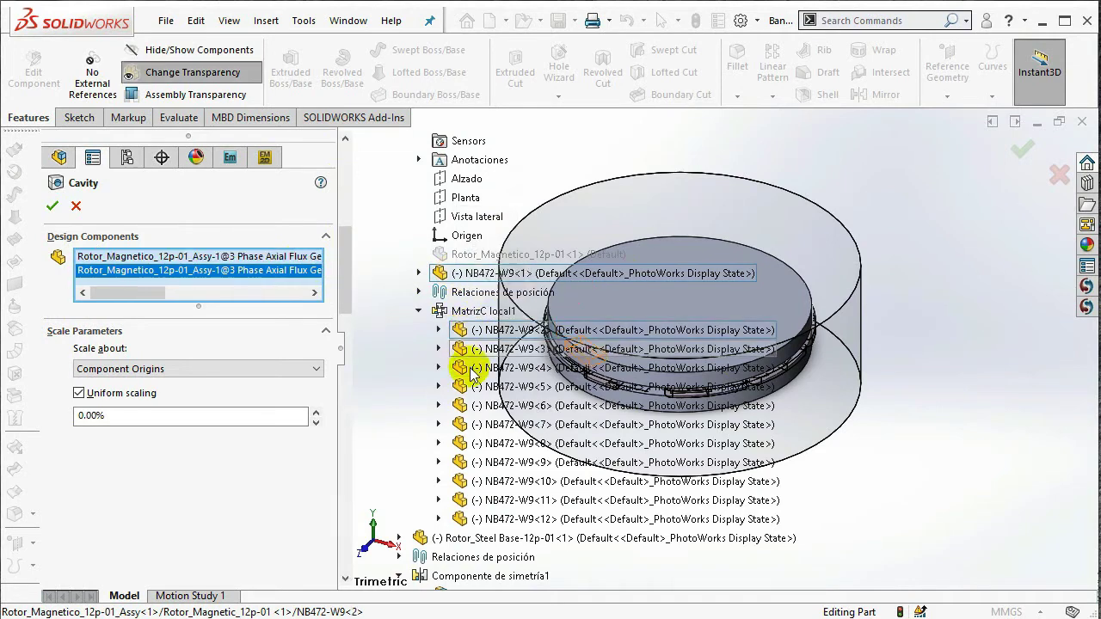
pyautogui.keyDown('shift'); pyautogui.click(481, 520); pyautogui.keyUp('shift')
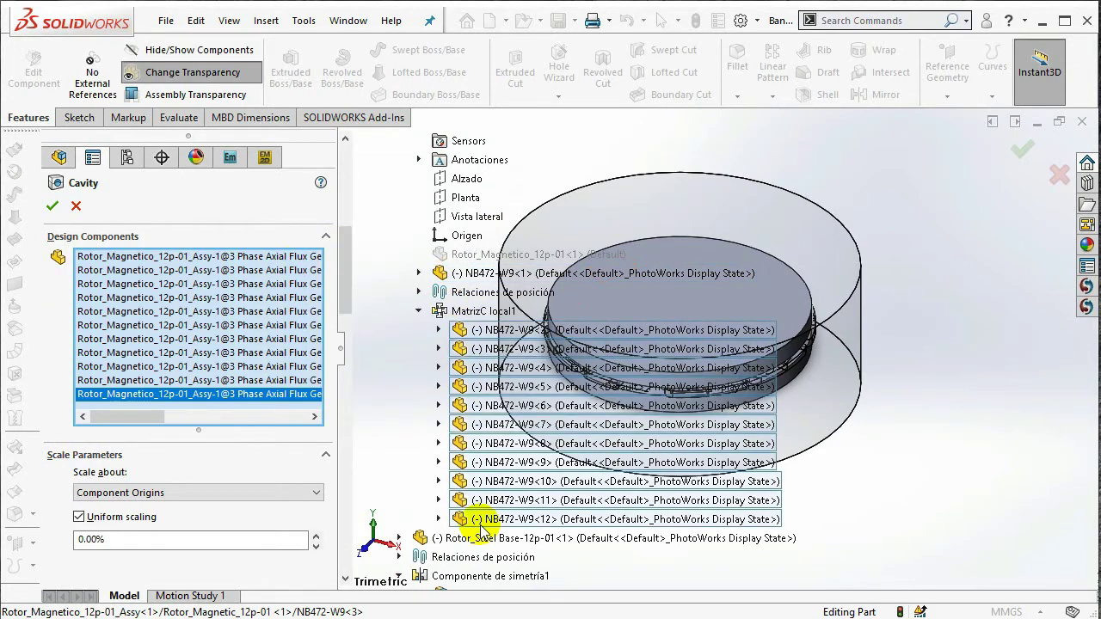
pyautogui.click(480, 539)
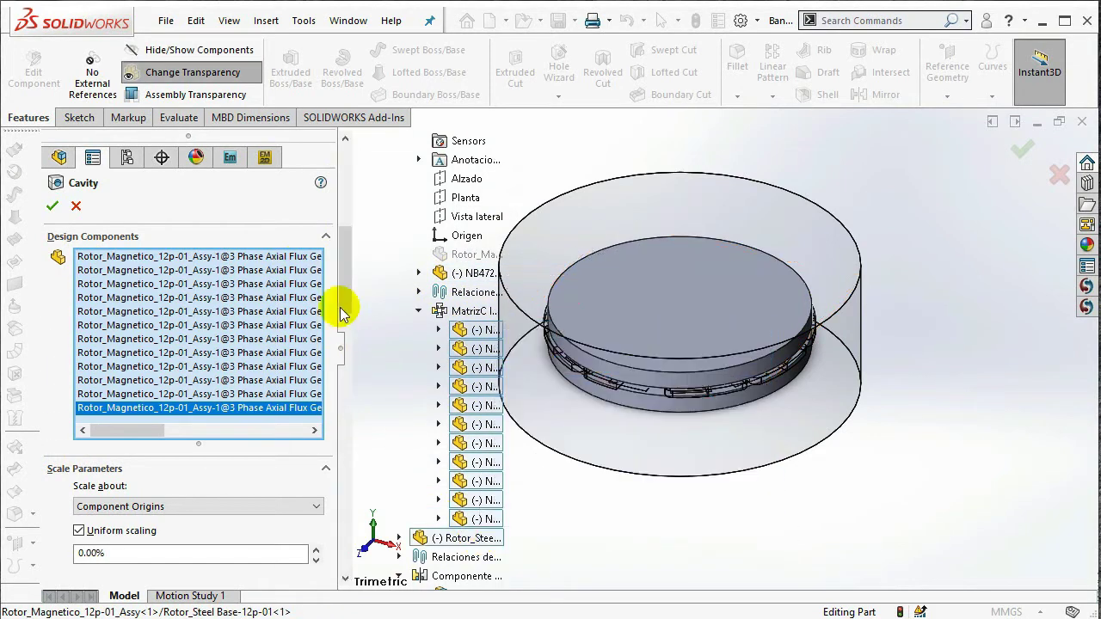
# Add the mirrored rotor's twelve NB472-W9 magnets and its steel base to the design components and create the band's cavity.
pyautogui.moveTo(345, 287); pyautogui.dragTo(350, 383)
pyautogui.click(460, 348)
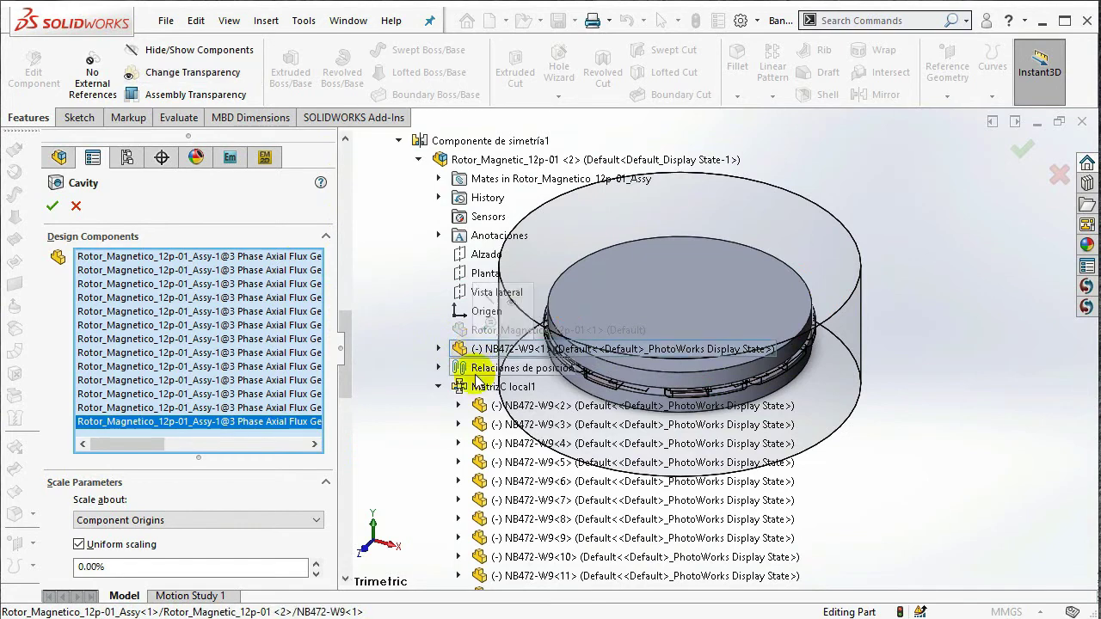
pyautogui.scroll(-5, 352, 387)
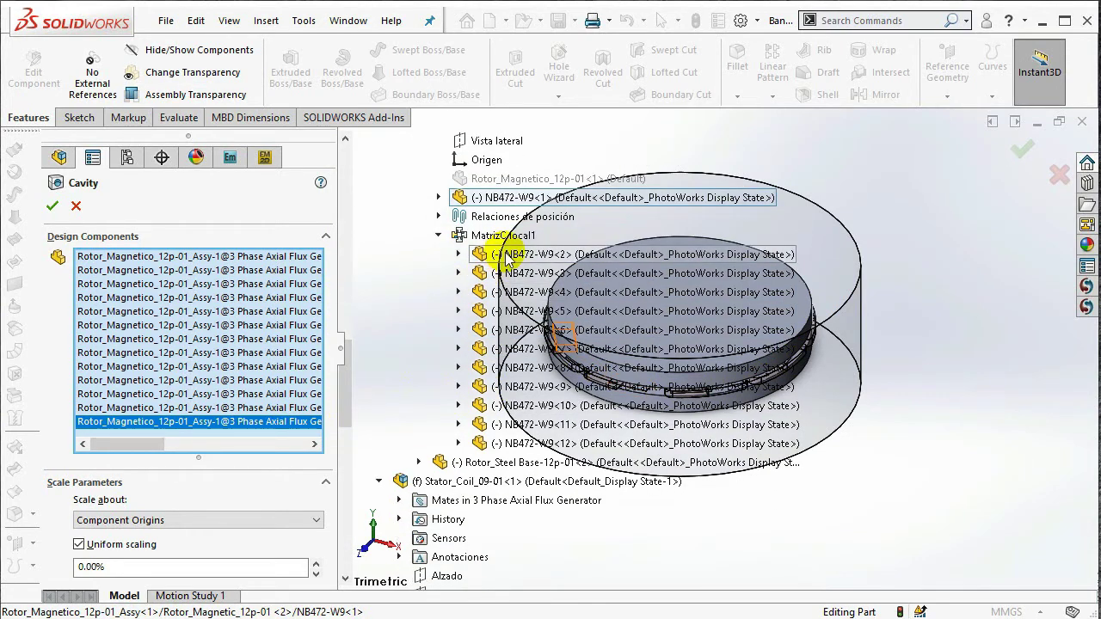
pyautogui.click(506, 254)
pyautogui.keyDown('shift'); pyautogui.click(510, 443); pyautogui.keyUp('shift')
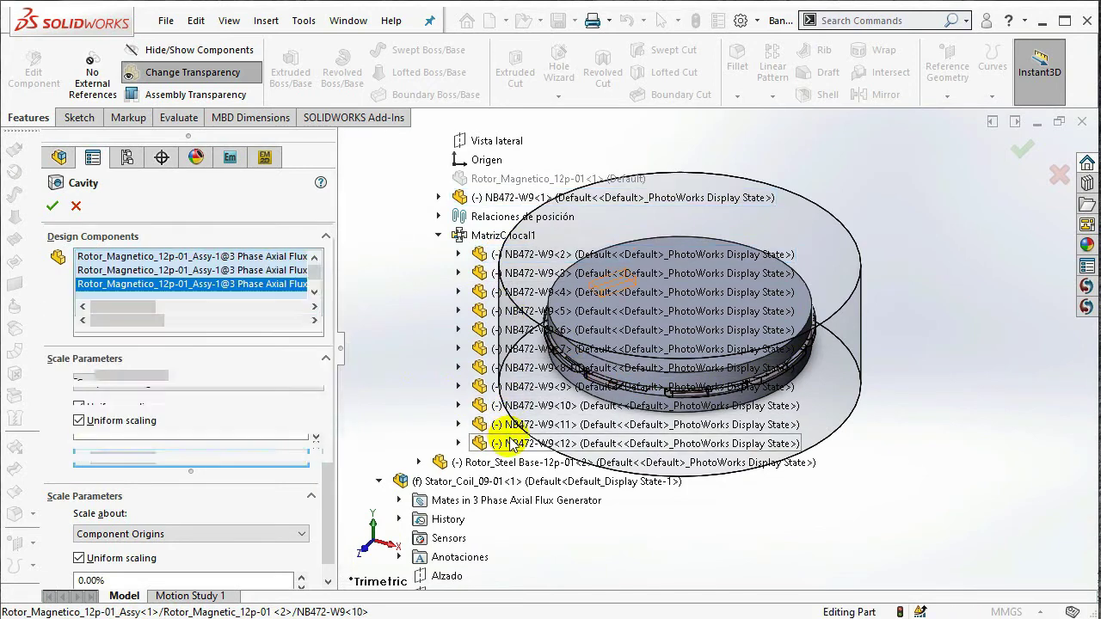
pyautogui.click(482, 463)
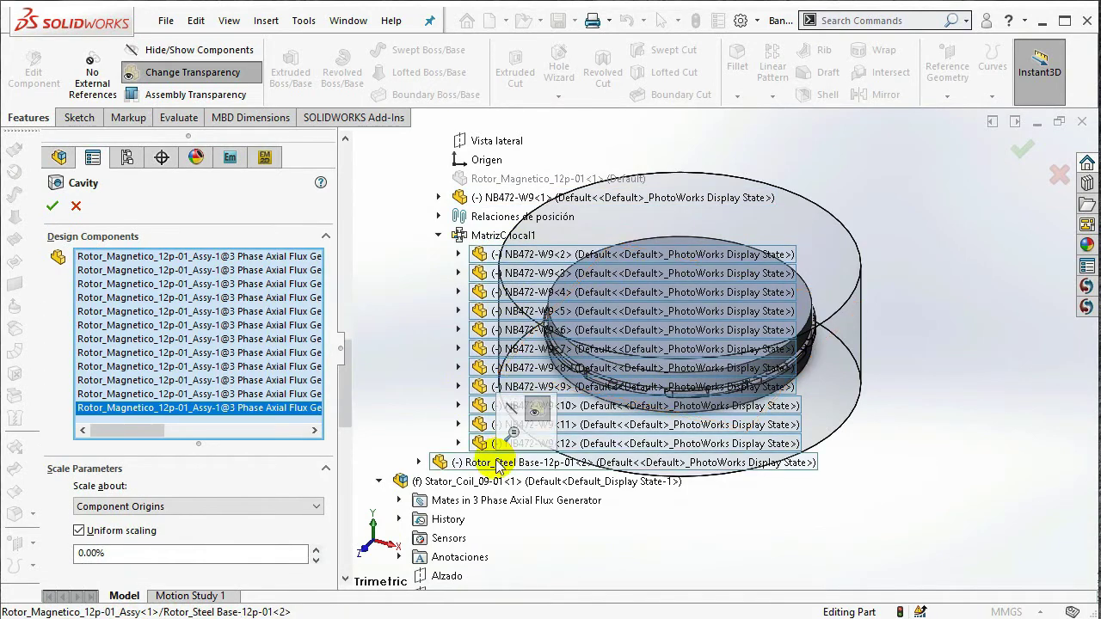
pyautogui.moveTo(349, 412); pyautogui.dragTo(353, 557)
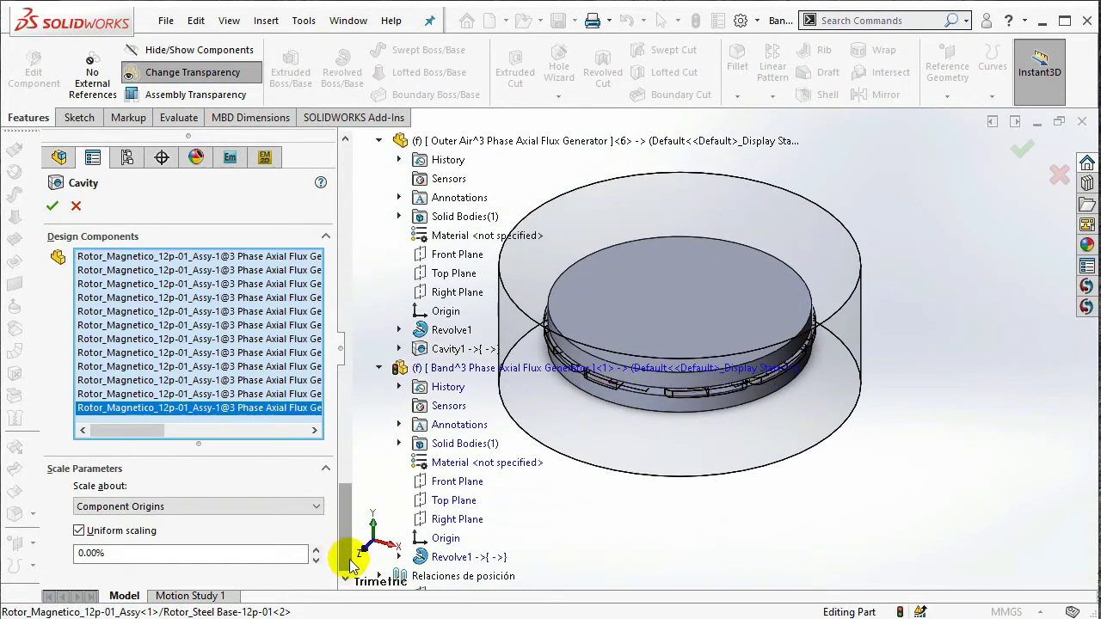
pyautogui.click(52, 207)
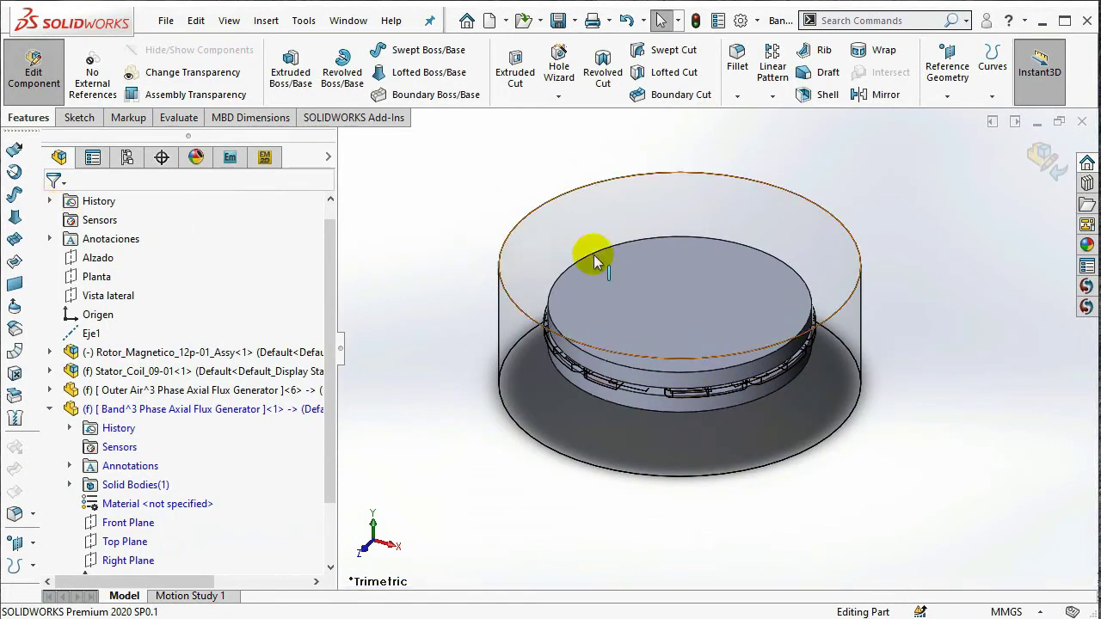
# Finish editing the band part and save the assembly together with all its modified parts.
pyautogui.click(1036, 159)
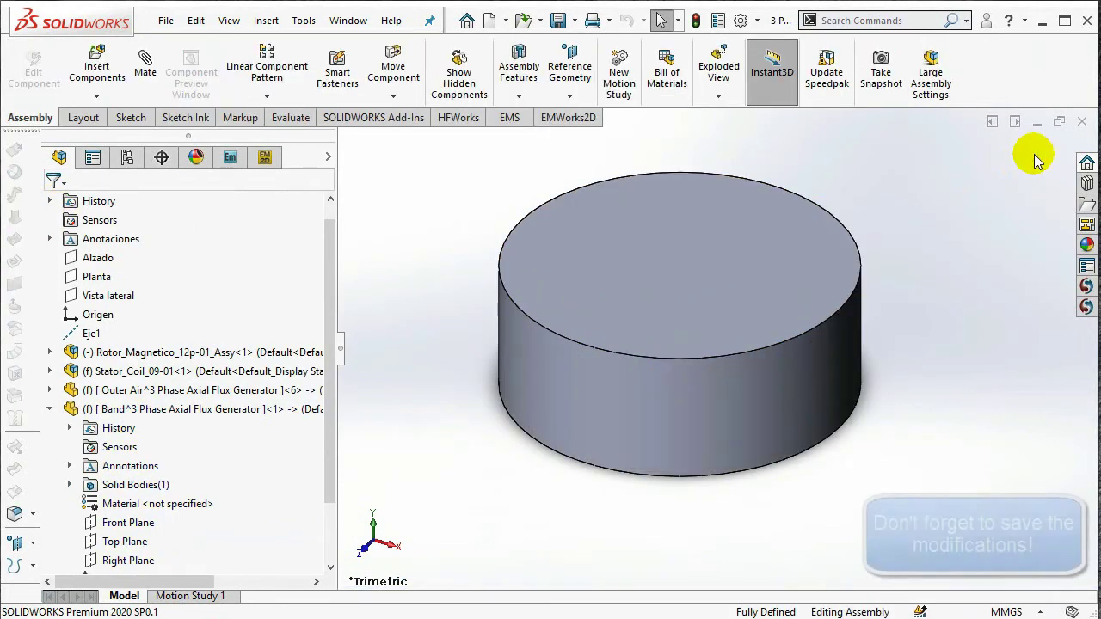
pyautogui.click(559, 20)
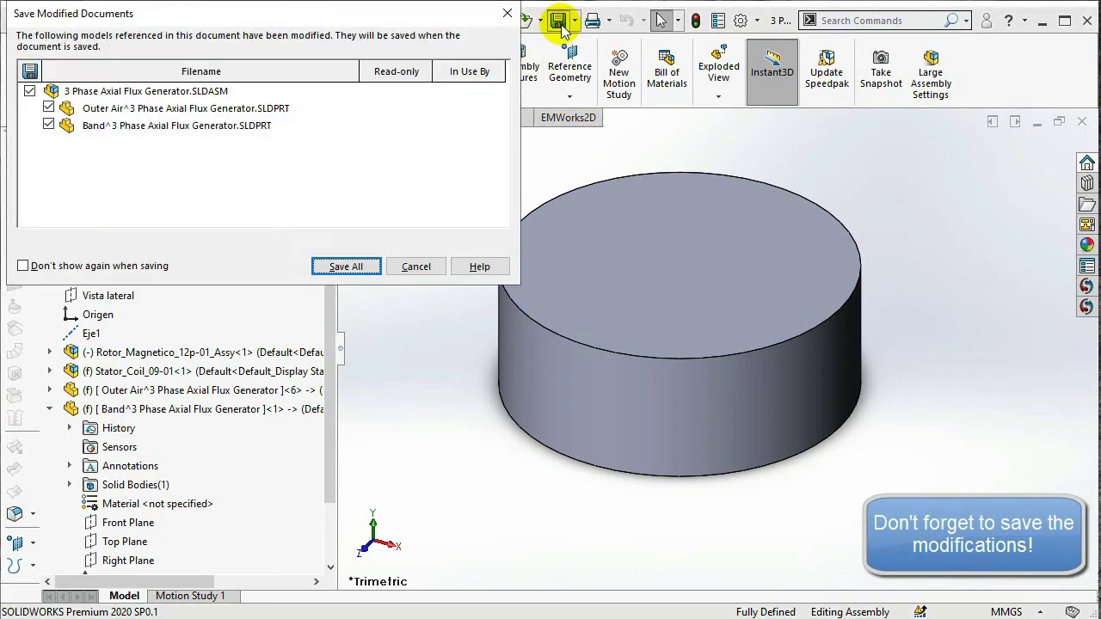
pyautogui.click(370, 266)
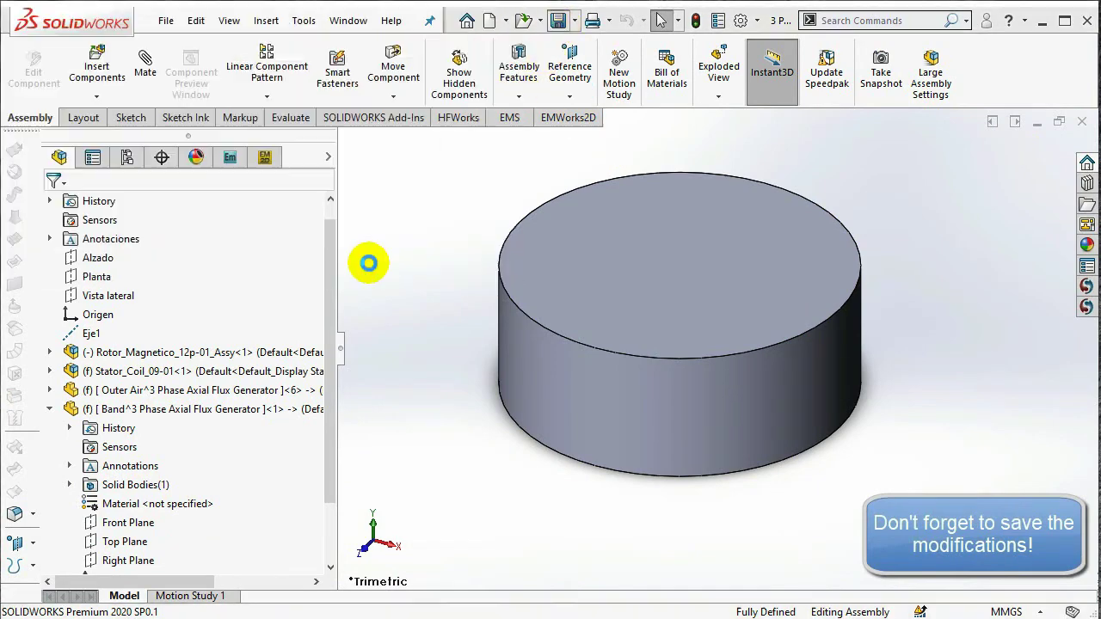
pyautogui.click(862, 407)
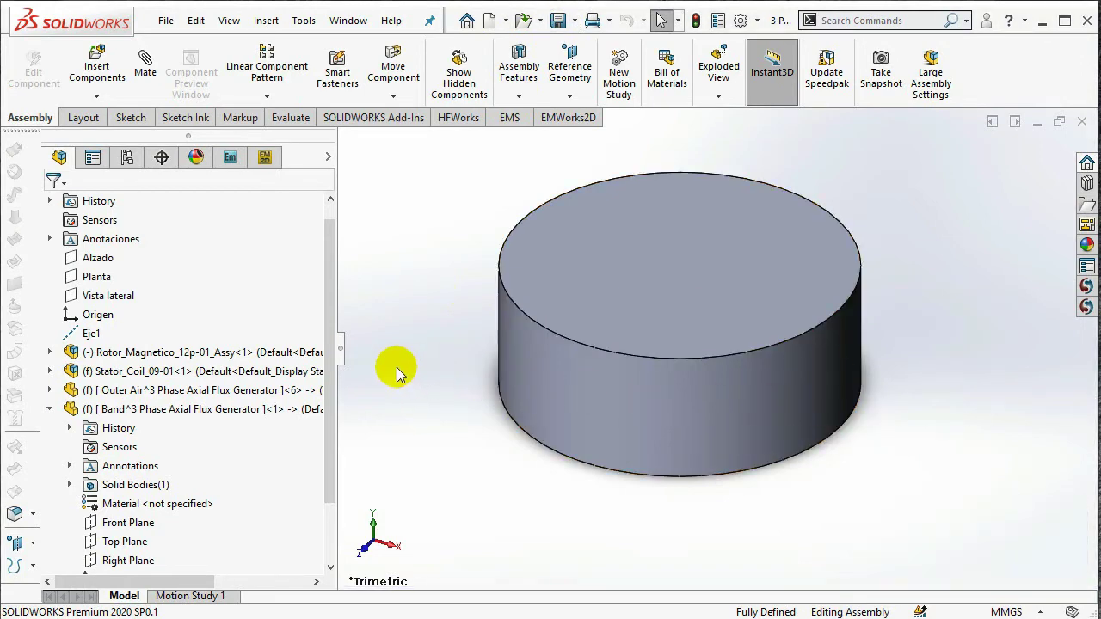
# Add the Band part to the design components of the Outer Air part's cavity, keep all bodies, and save the assembly.
pyautogui.click(276, 391)
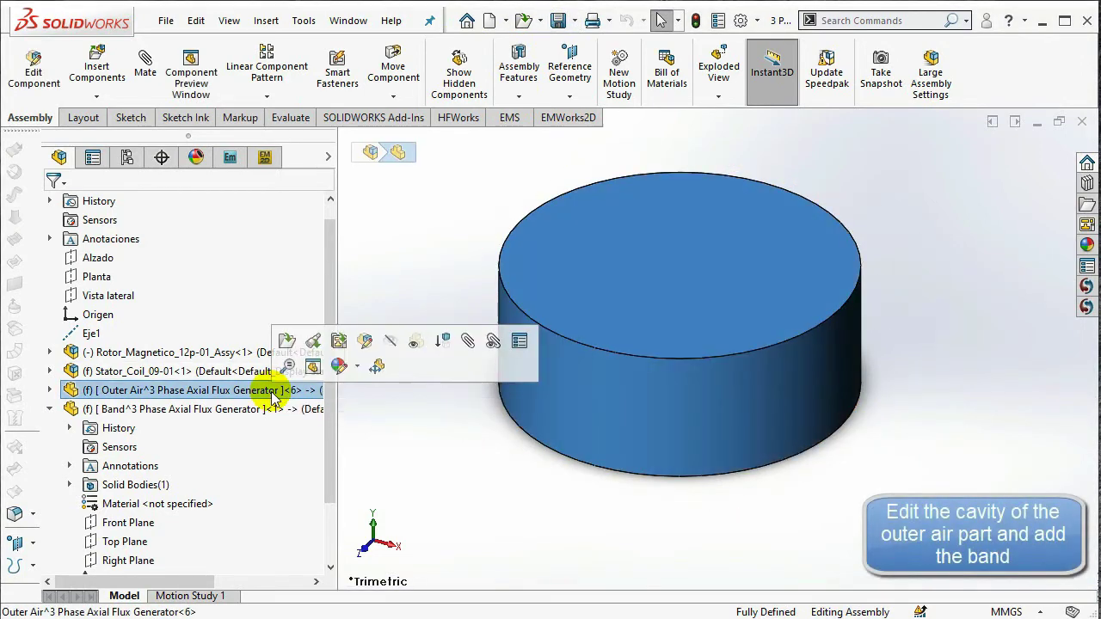
pyautogui.rightClick(275, 391)
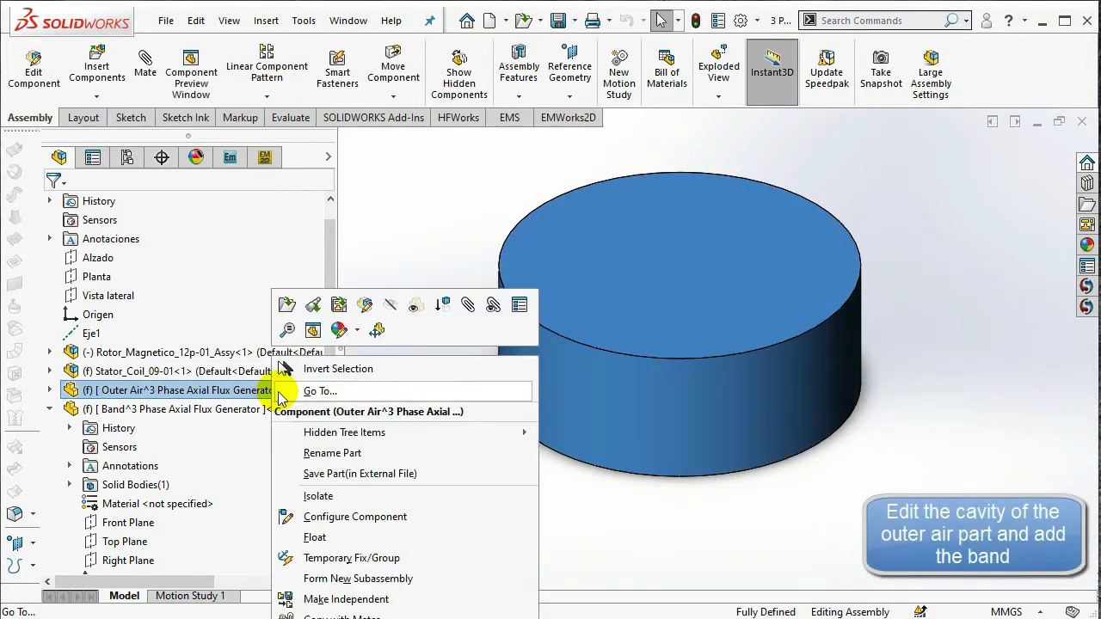
pyautogui.click(365, 306)
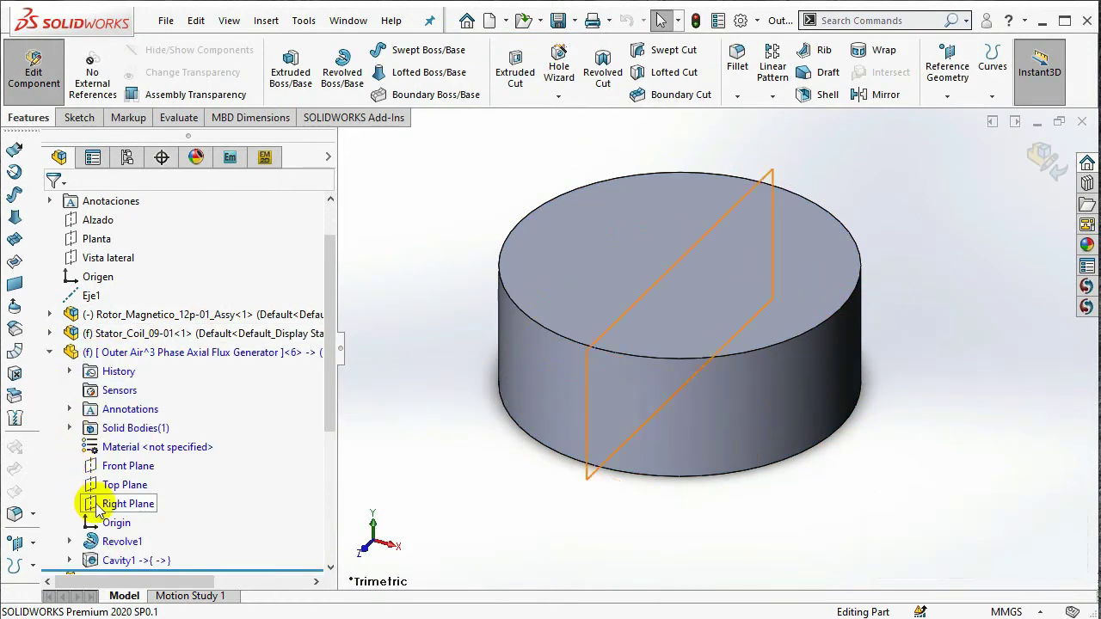
pyautogui.rightClick(148, 561)
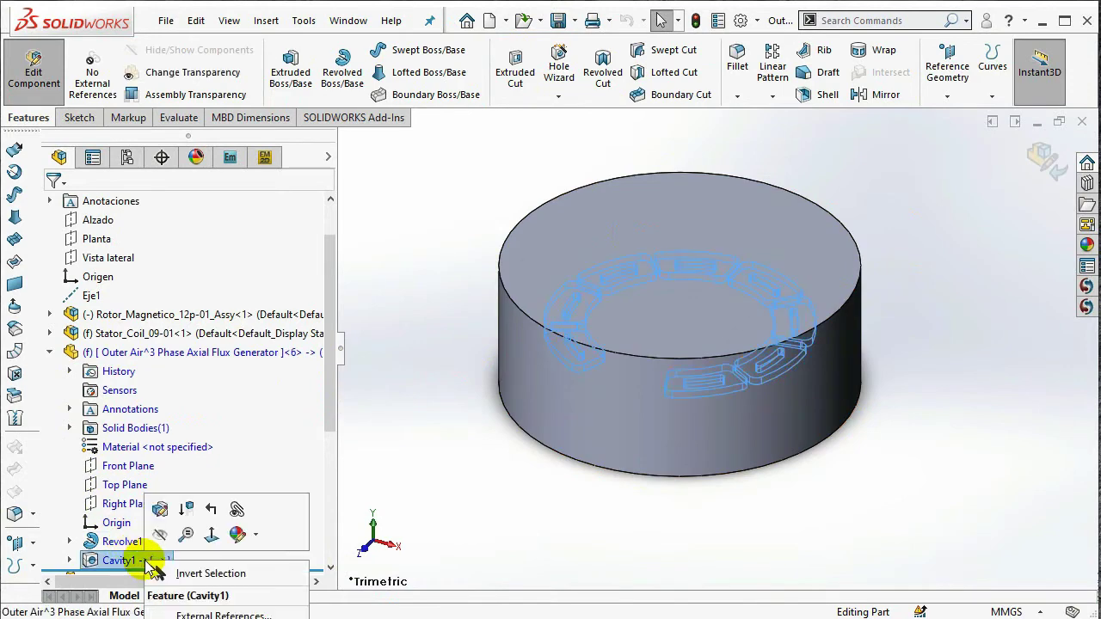
pyautogui.click(161, 510)
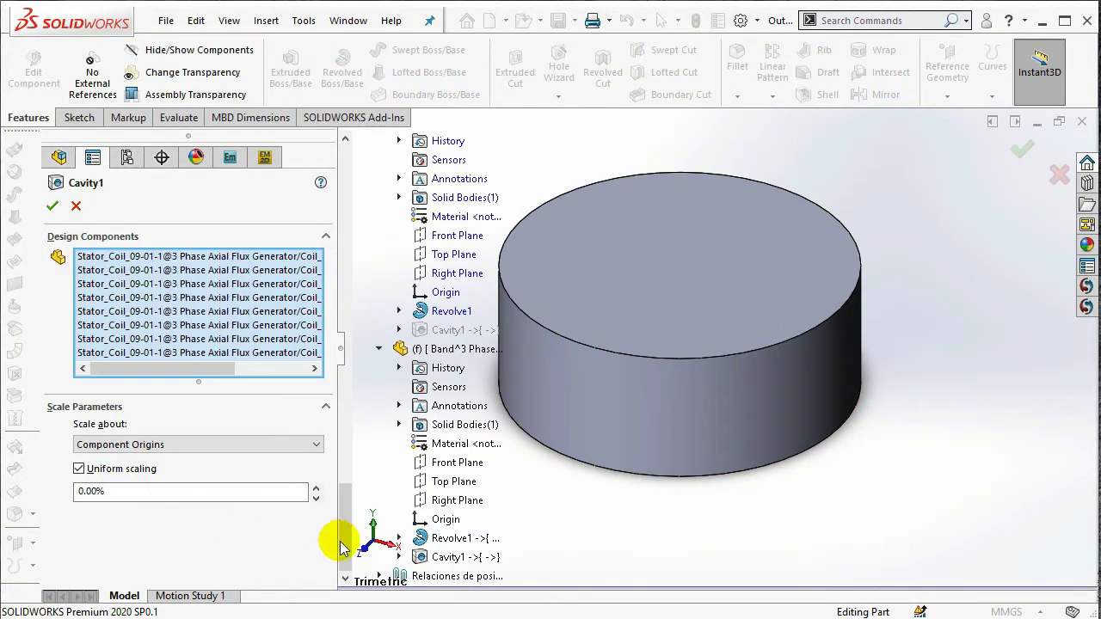
pyautogui.click(456, 349)
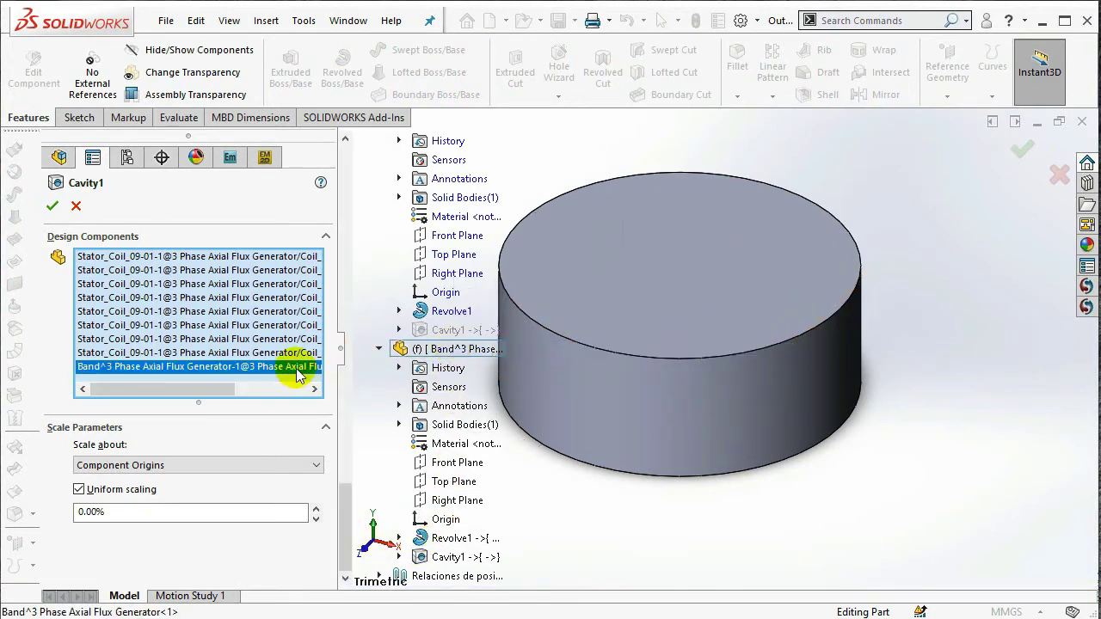
pyautogui.click(51, 208)
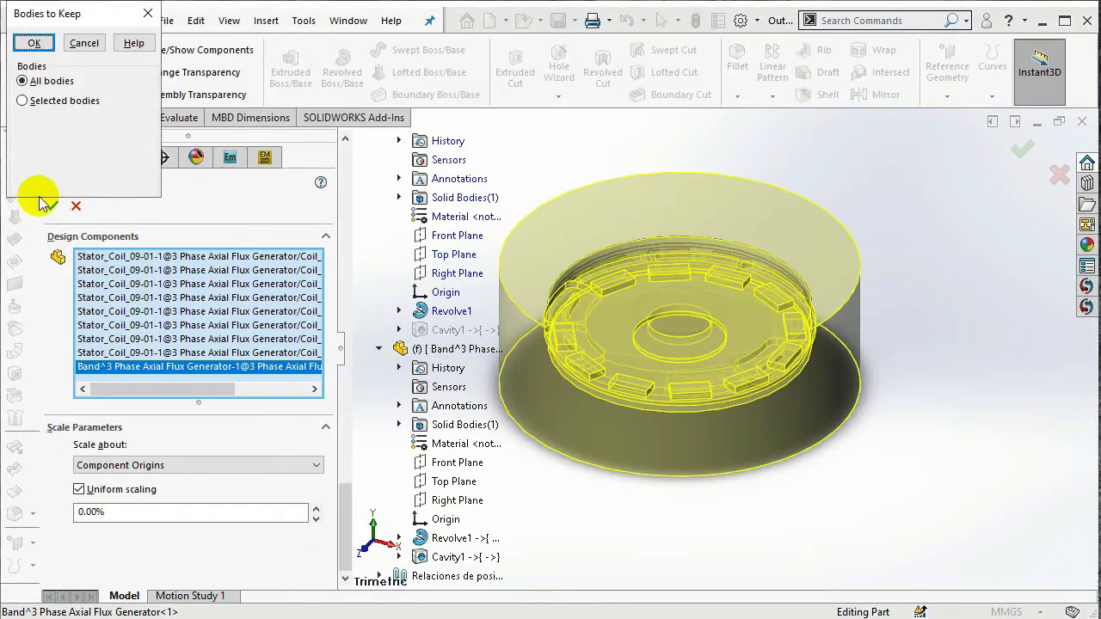
pyautogui.click(33, 44)
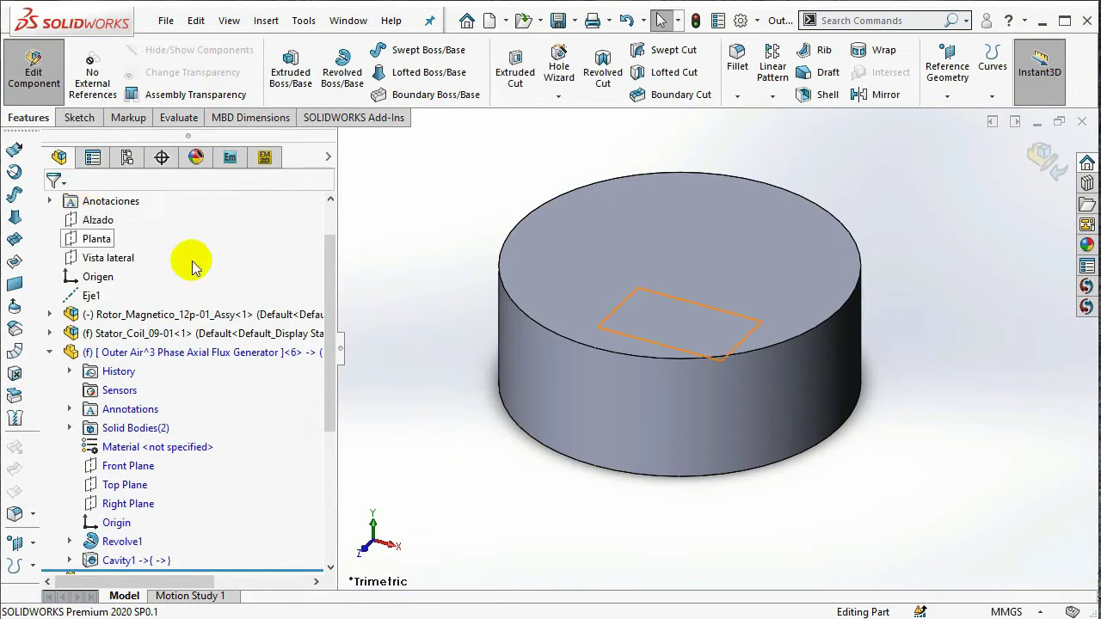
pyautogui.click(1047, 165)
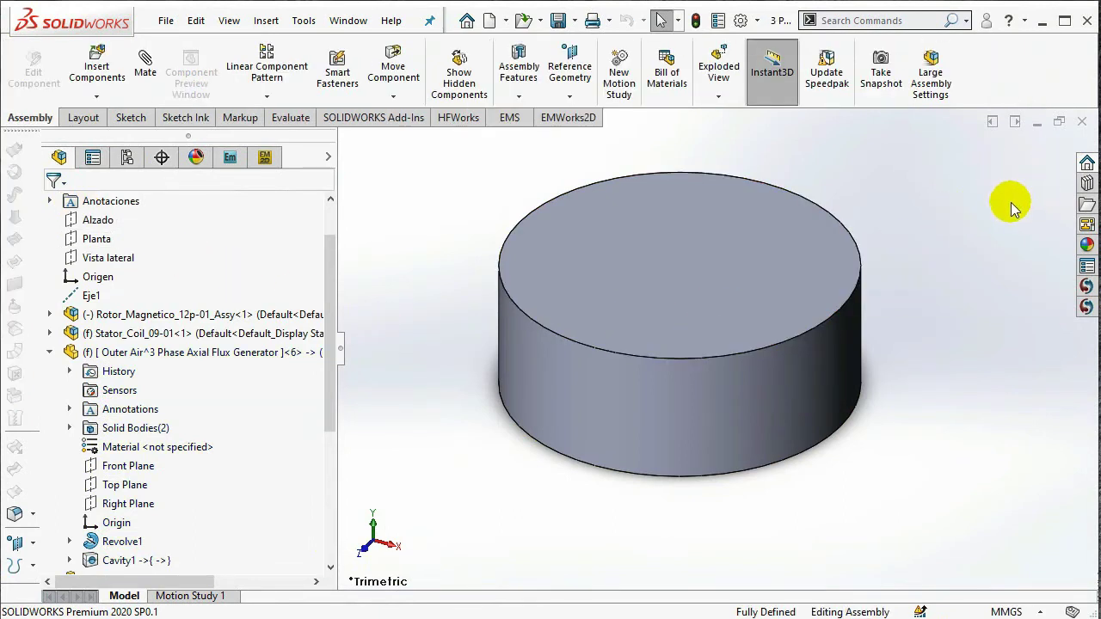
pyautogui.click(558, 18)
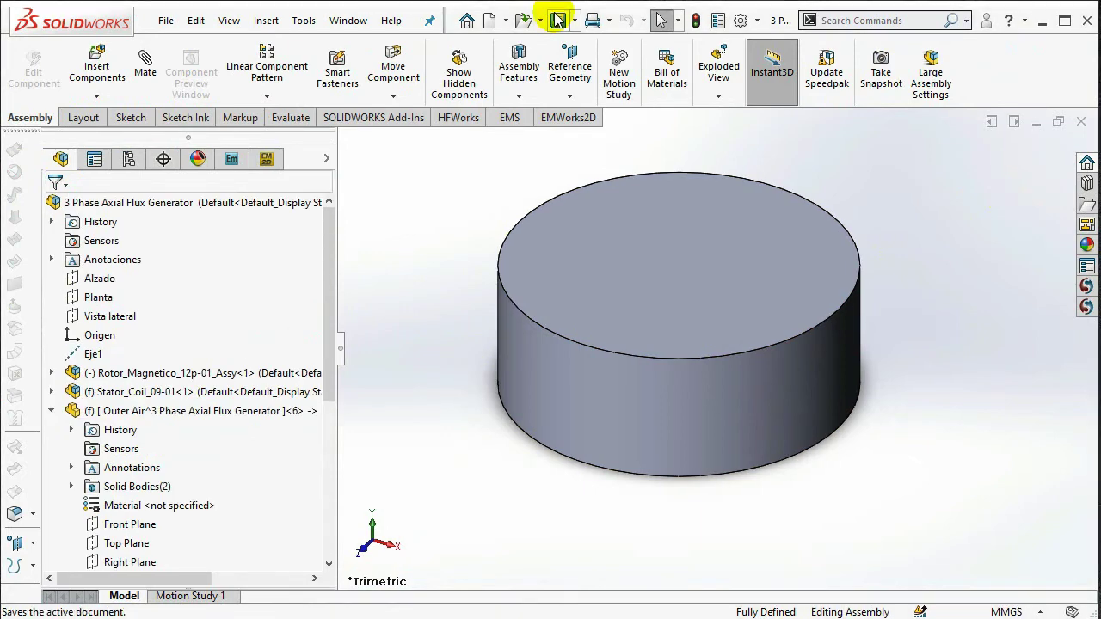
# Enable the SOLIDWORKS Motion add-in and set the type of Motion Study 1 to Motion Analysis.
pyautogui.click(416, 118)
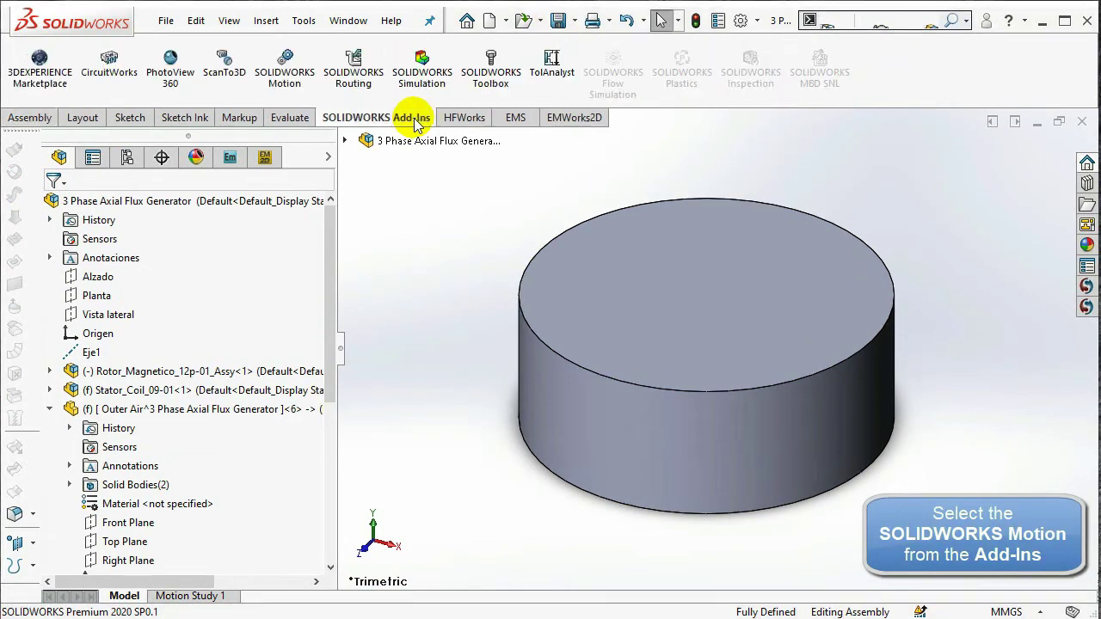
pyautogui.click(289, 96)
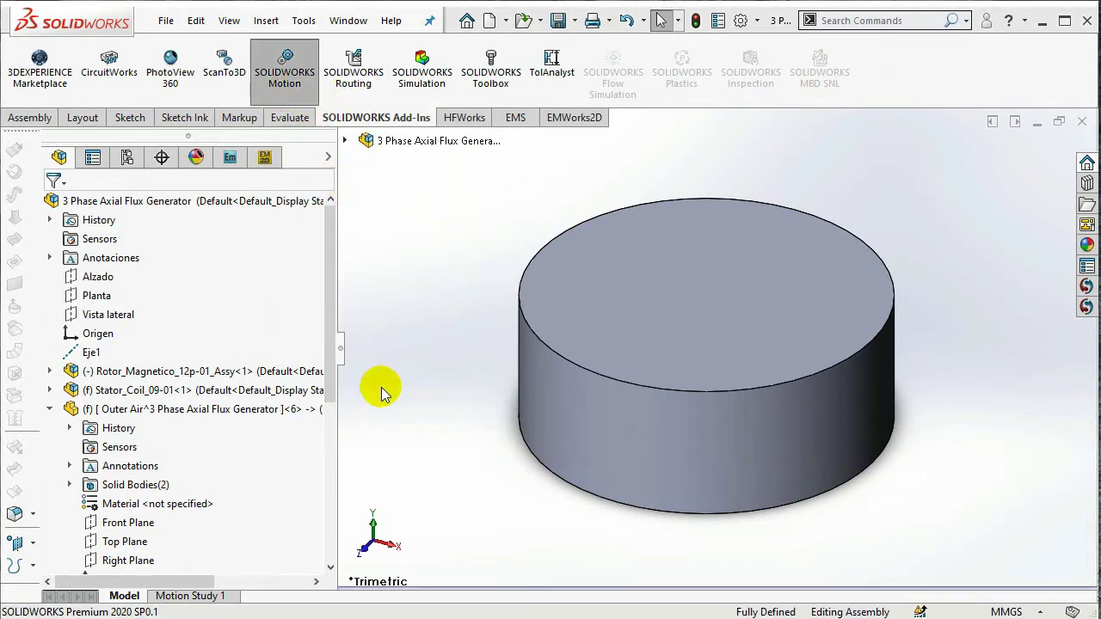
pyautogui.click(219, 599)
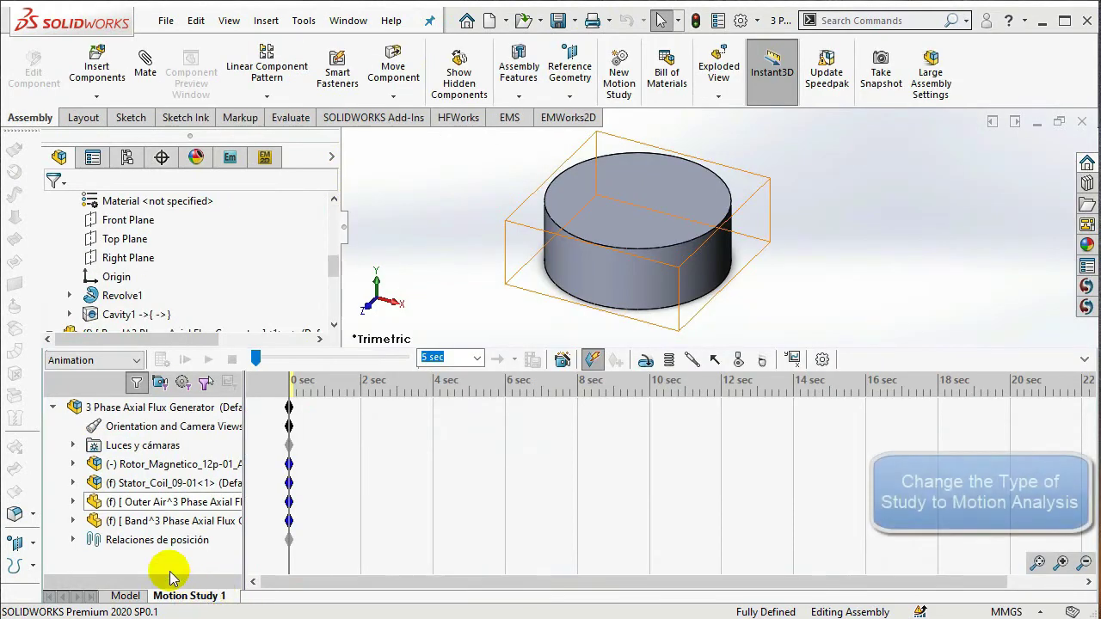
pyautogui.click(91, 360)
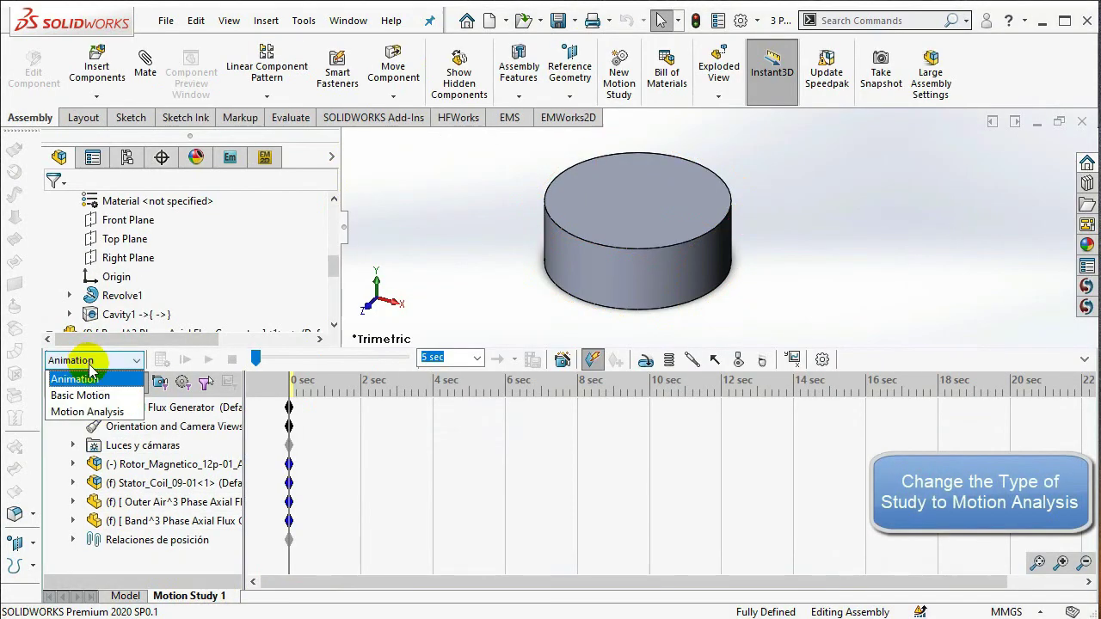
pyautogui.click(87, 411)
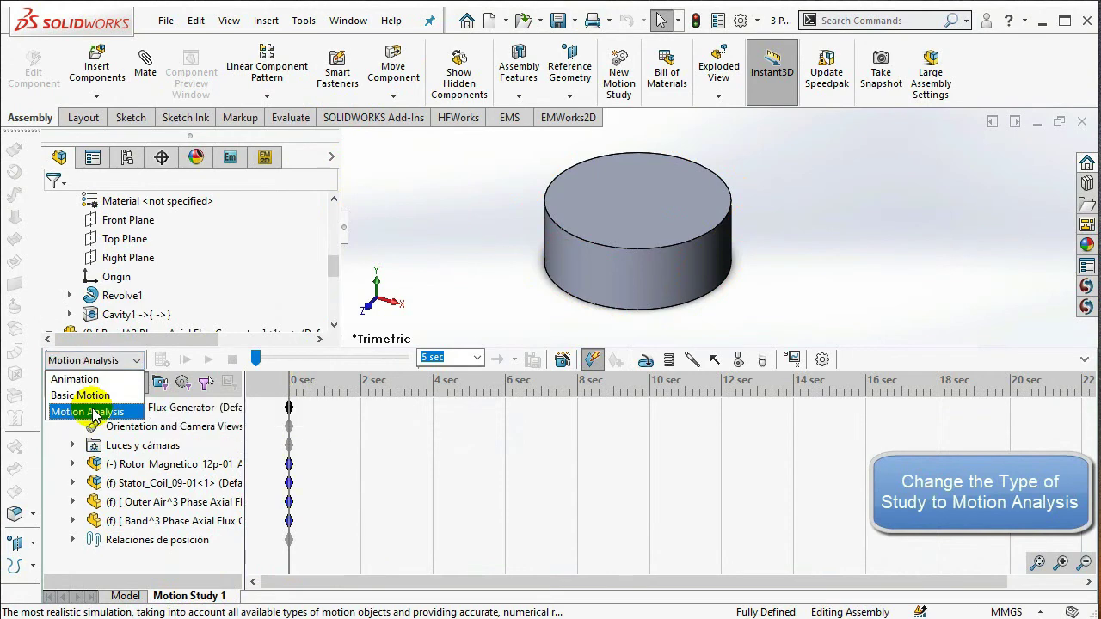
# Hide the Outer Air part that encloses the generator.
pyautogui.rightClick(595, 241)
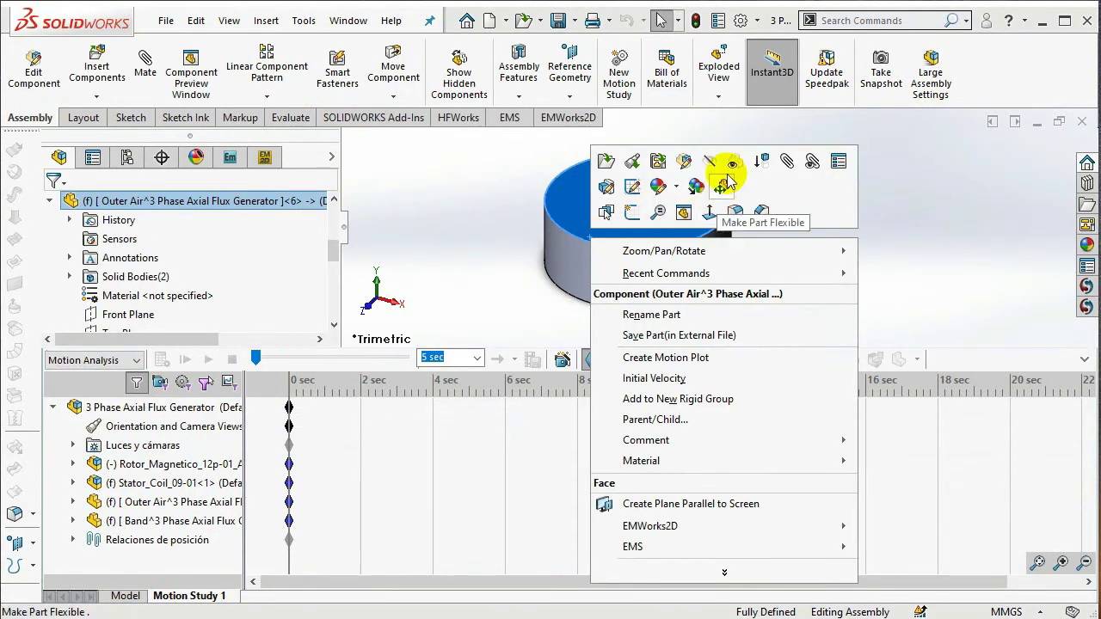
pyautogui.click(711, 162)
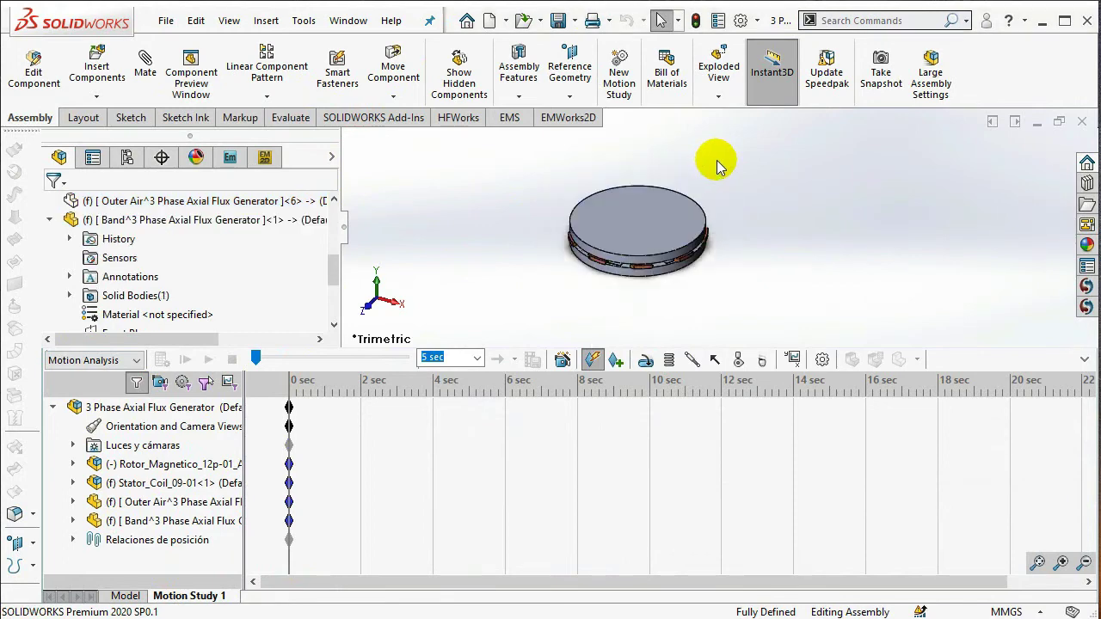
# Hide the Band part that covers the rotor and stator.
pyautogui.scroll(-3, 663, 225)
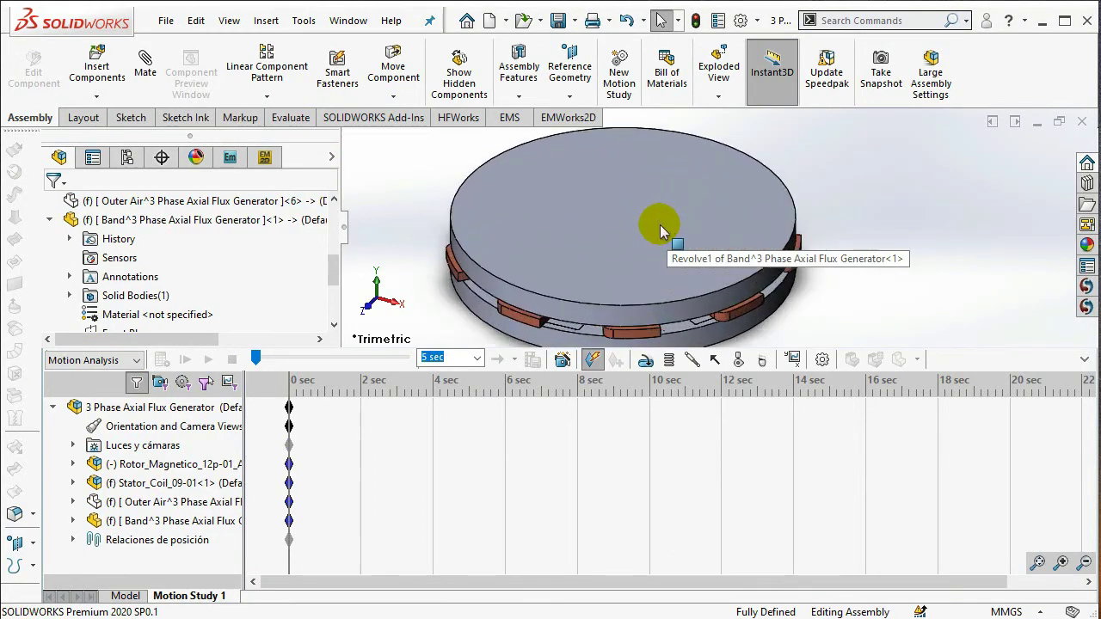
pyautogui.moveTo(658, 236); pyautogui.dragTo(660, 176, button='middle')
pyautogui.rightClick(661, 241)
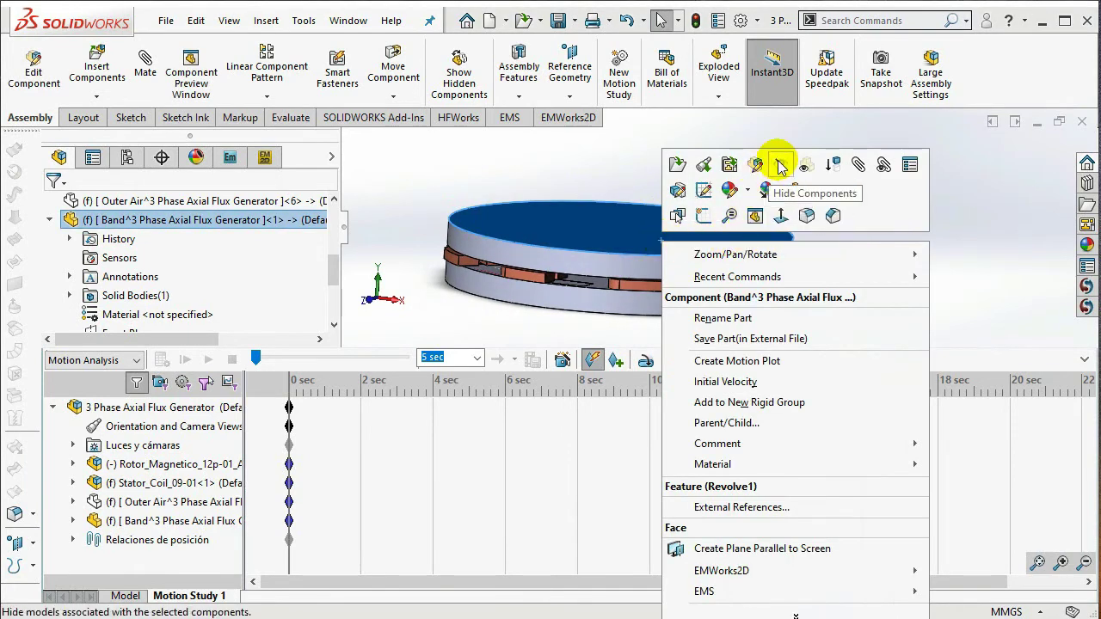
pyautogui.click(780, 164)
pyautogui.moveTo(783, 178); pyautogui.dragTo(785, 212, button='middle')
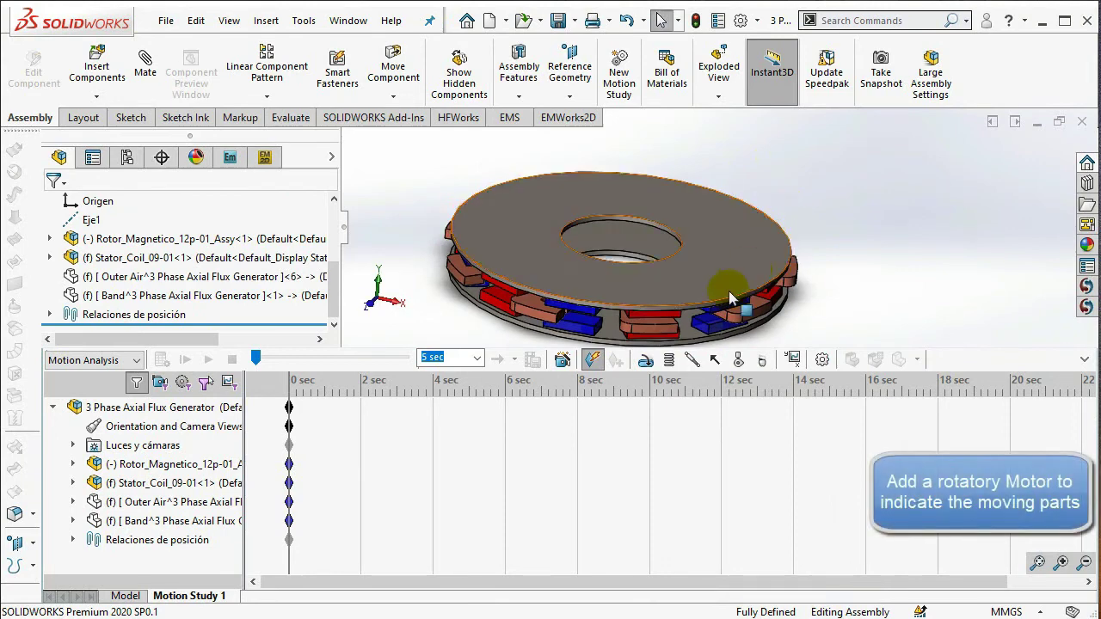
# Add a rotary motor to the motion study, located on the circular edge of the rotor steel base's centre hole.
pyautogui.click(647, 362)
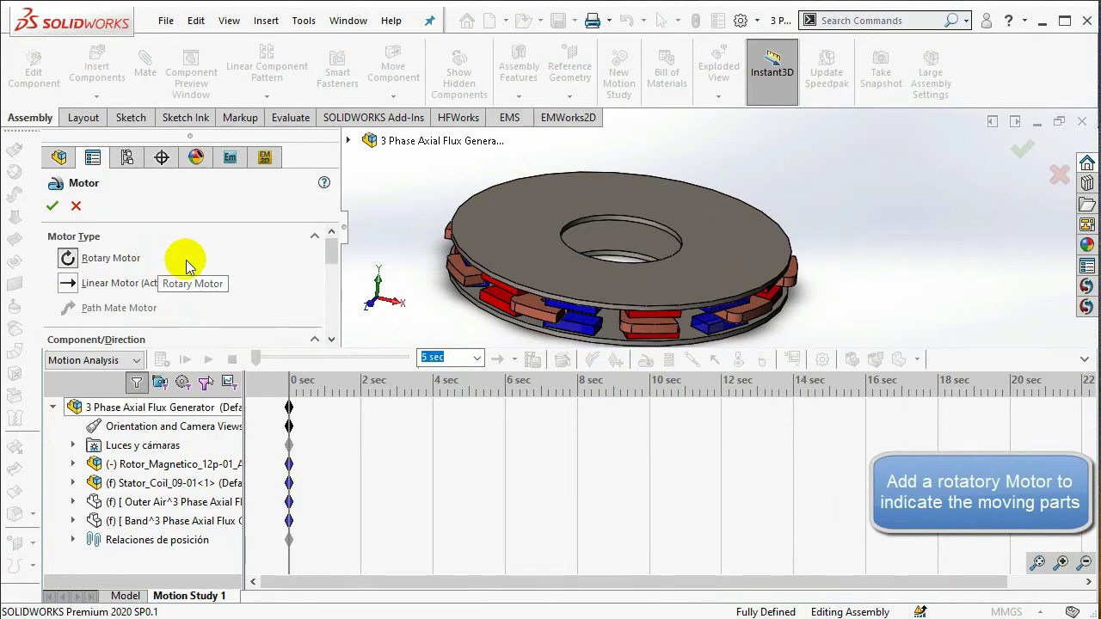
pyautogui.moveTo(329, 246); pyautogui.dragTo(312, 281)
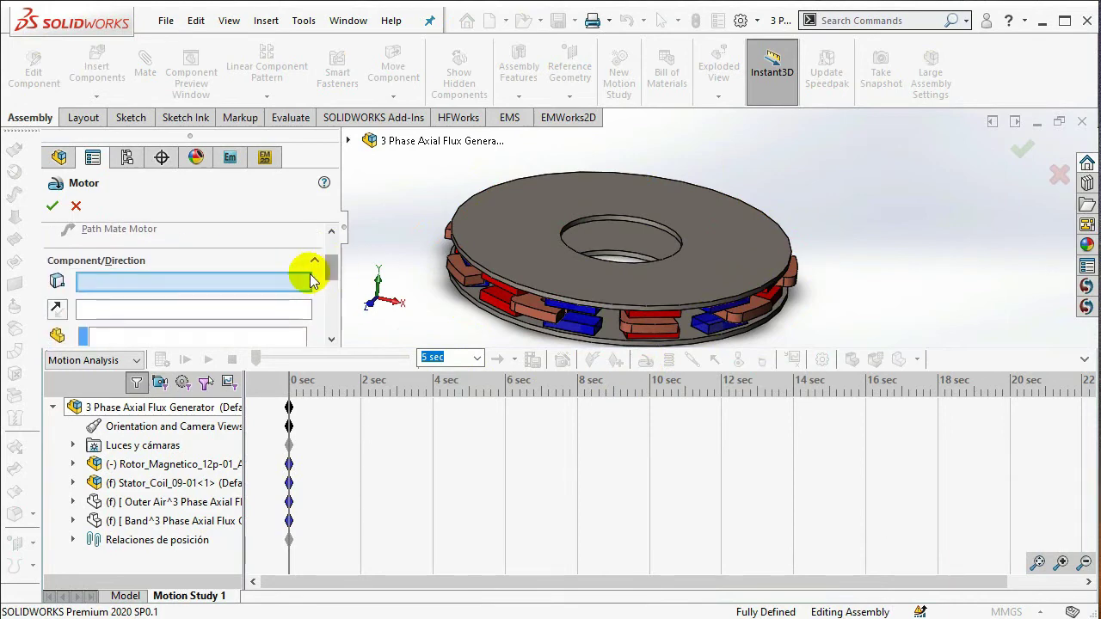
pyautogui.click(576, 222)
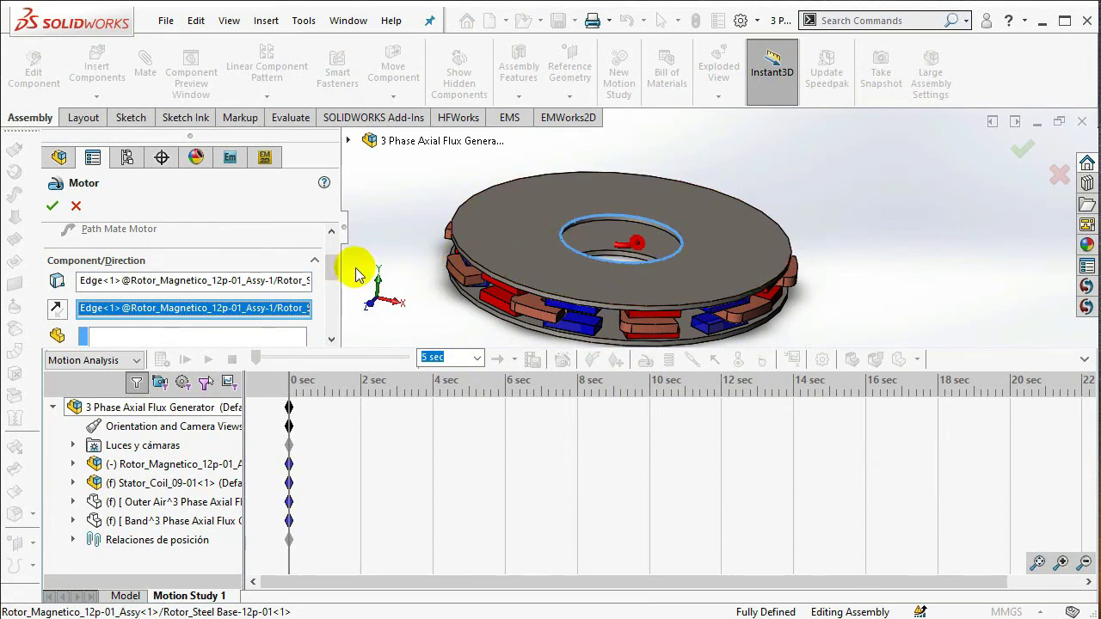
# Define the motor's motion by Data Points, using Displacement (deg) as the value and Linear interpolation.
pyautogui.scroll(-4, 337, 288)
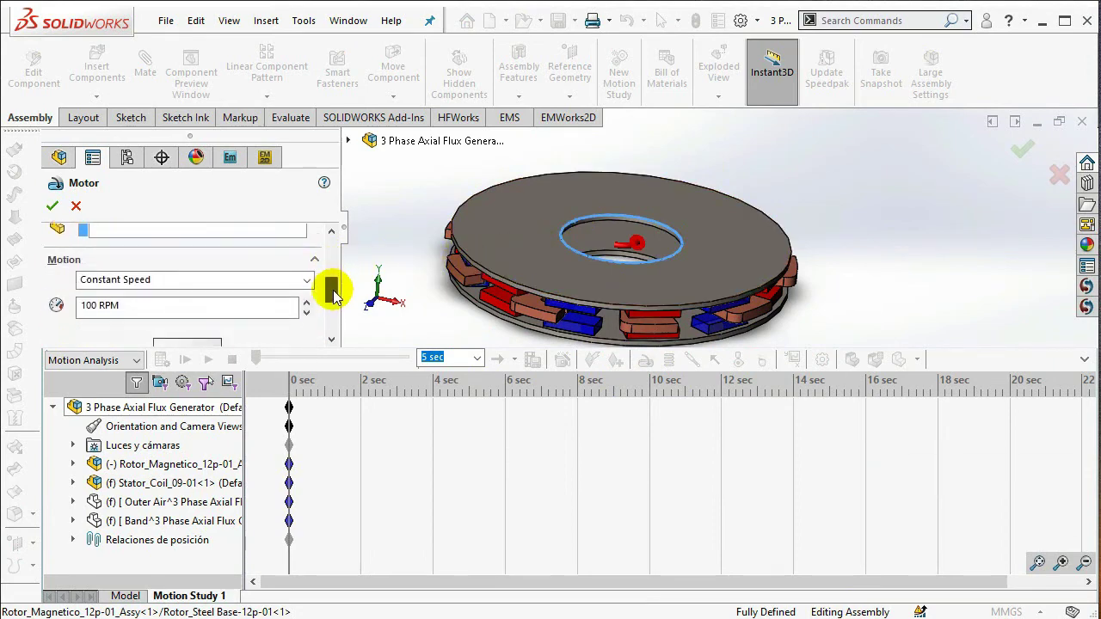
pyautogui.click(308, 277)
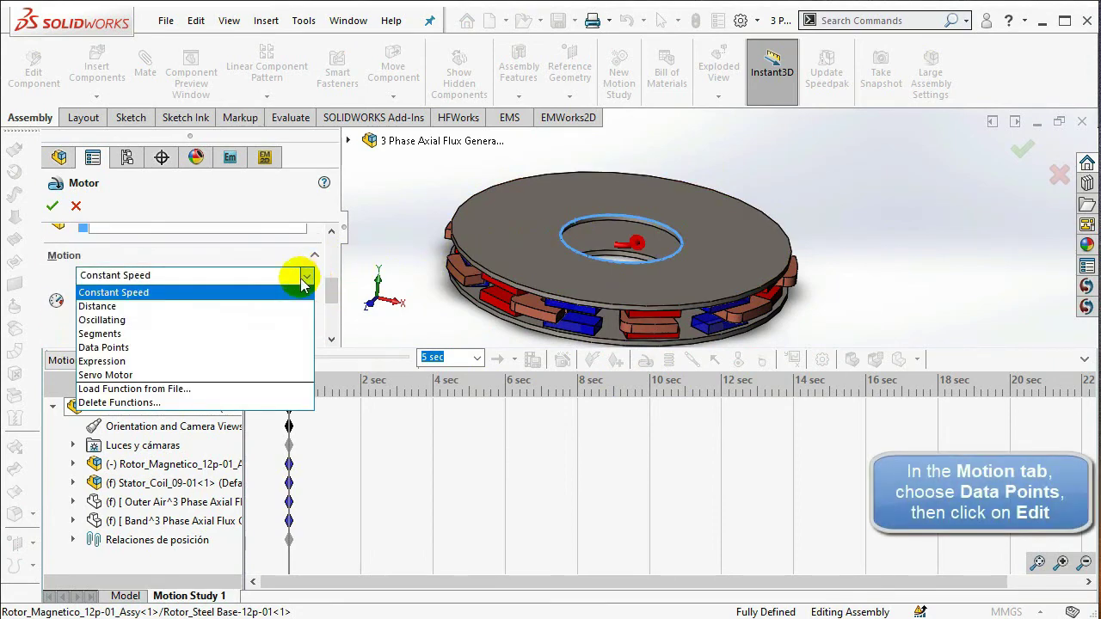
pyautogui.click(240, 352)
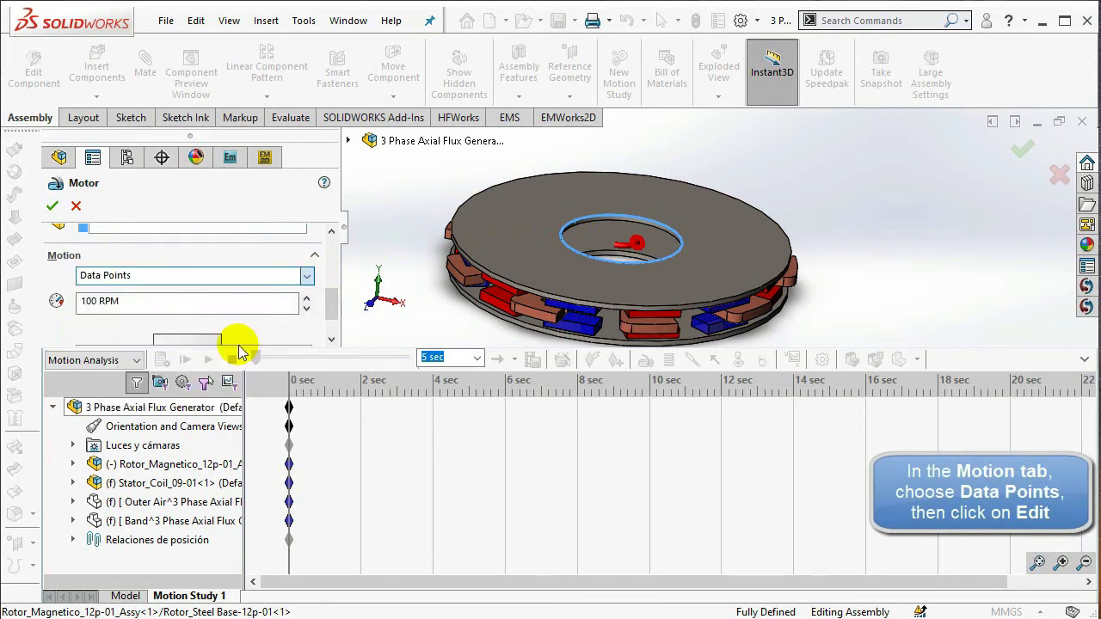
pyautogui.click(238, 345)
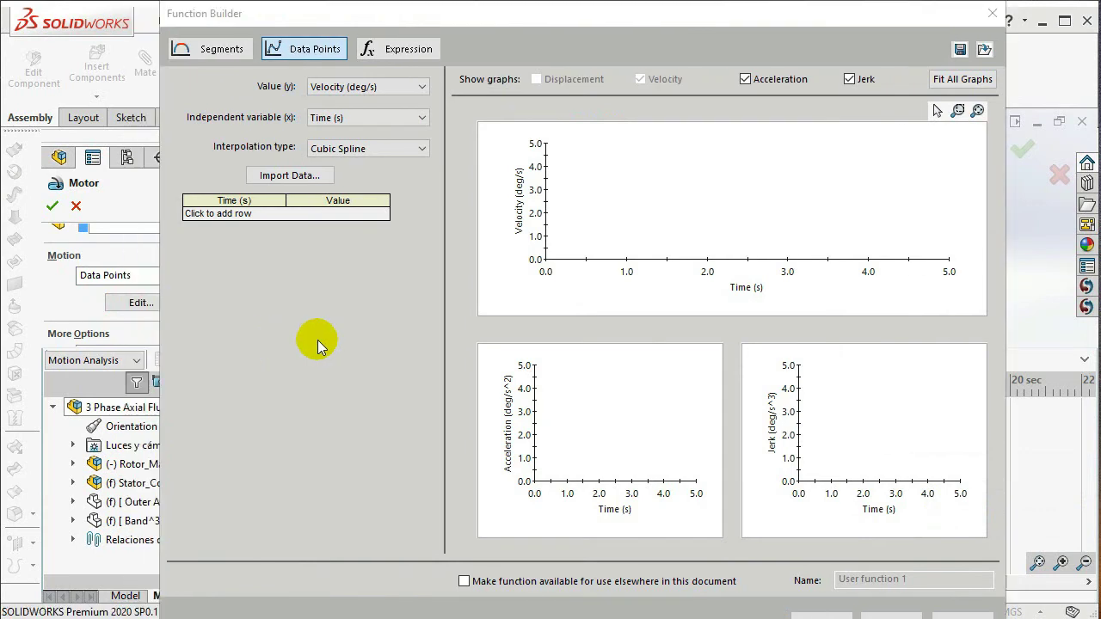
pyautogui.click(403, 90)
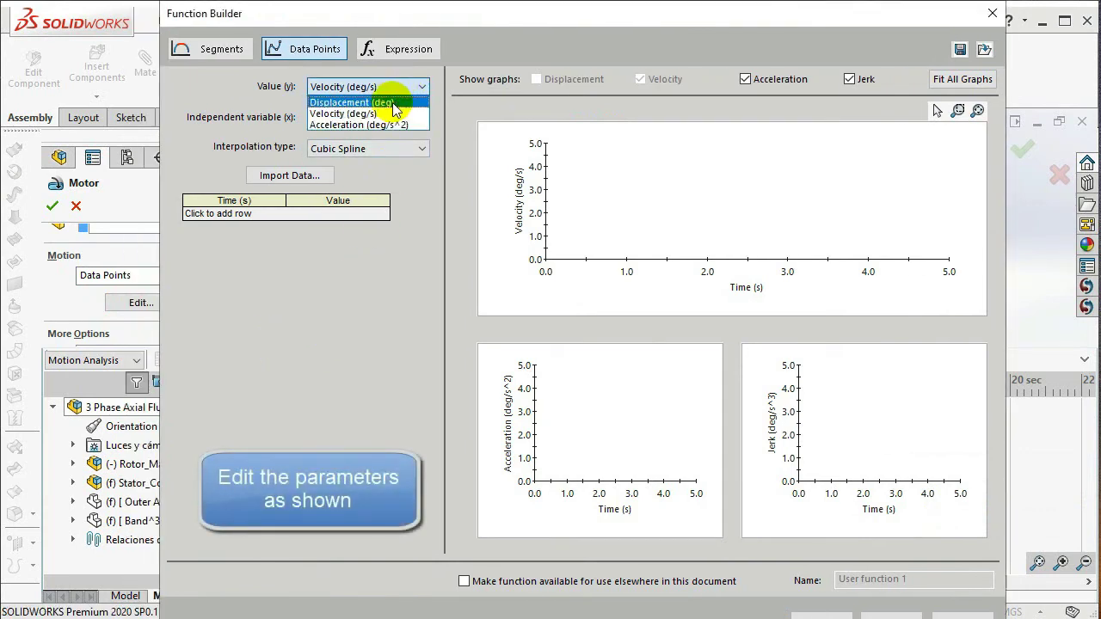
pyautogui.click(395, 103)
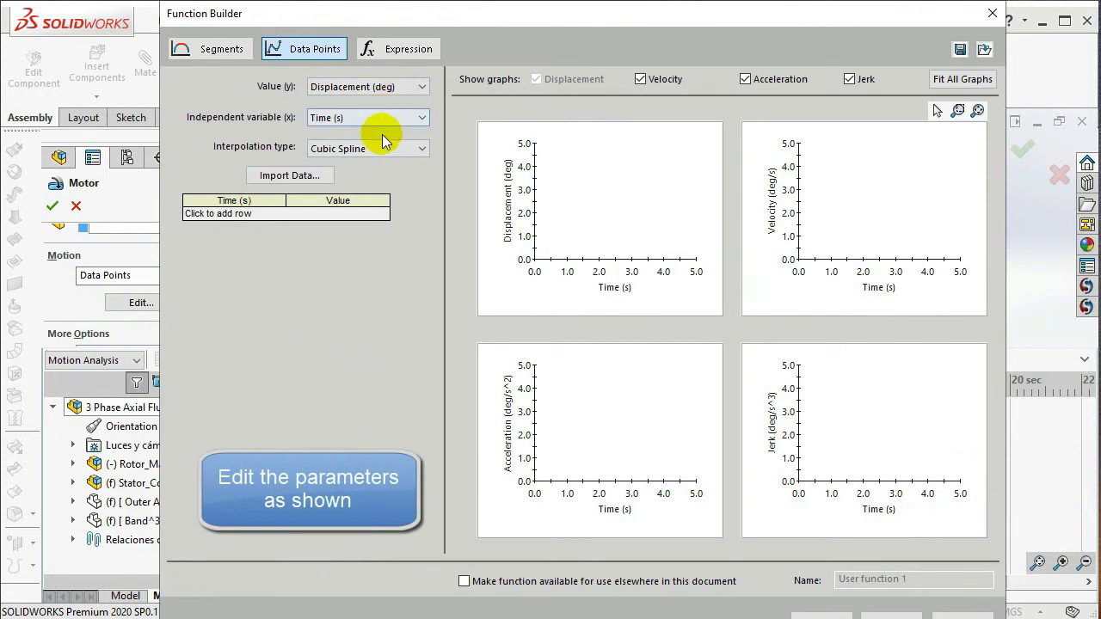
pyautogui.click(382, 146)
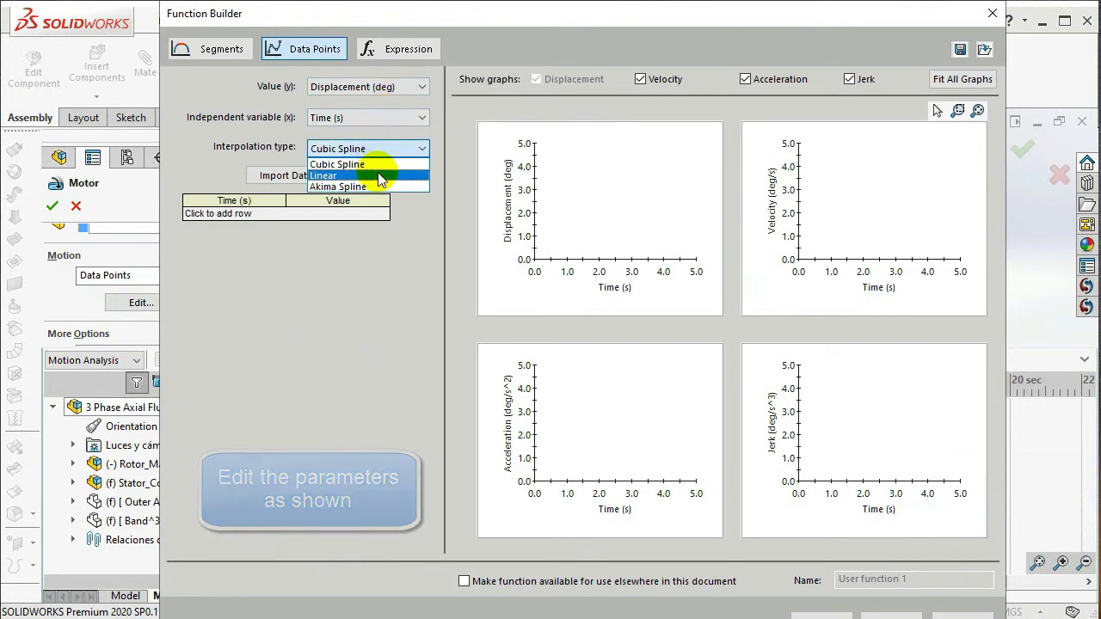
pyautogui.click(382, 177)
# Enter data points of 0 deg at 0 s and 6000.01 deg at 1 s, and accept the function and the motor.
pyautogui.click(357, 217)
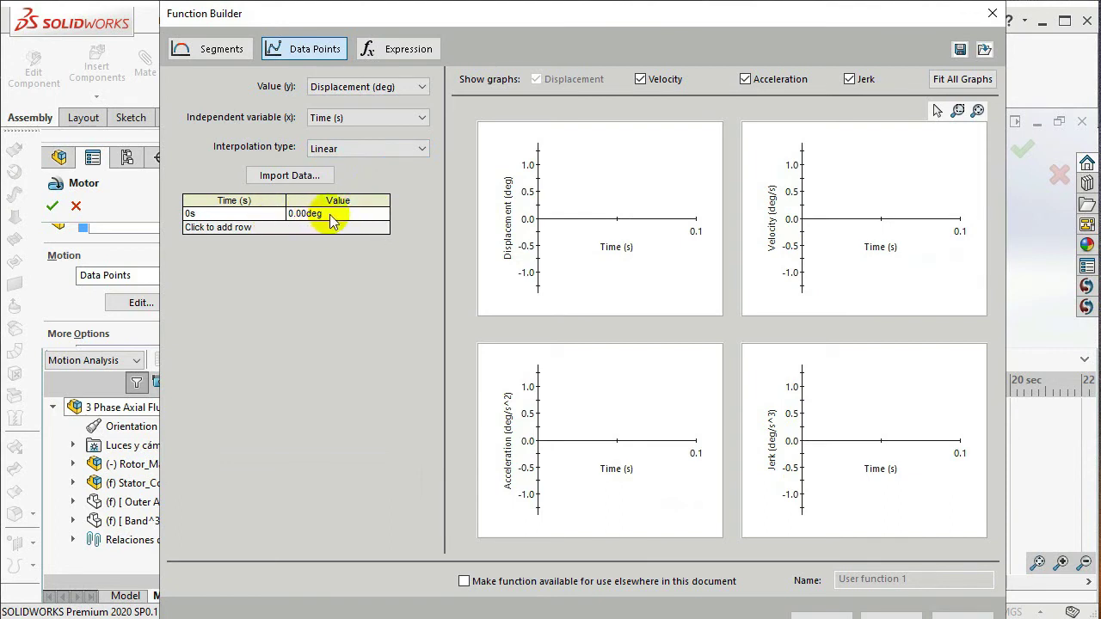
pyautogui.click(326, 227)
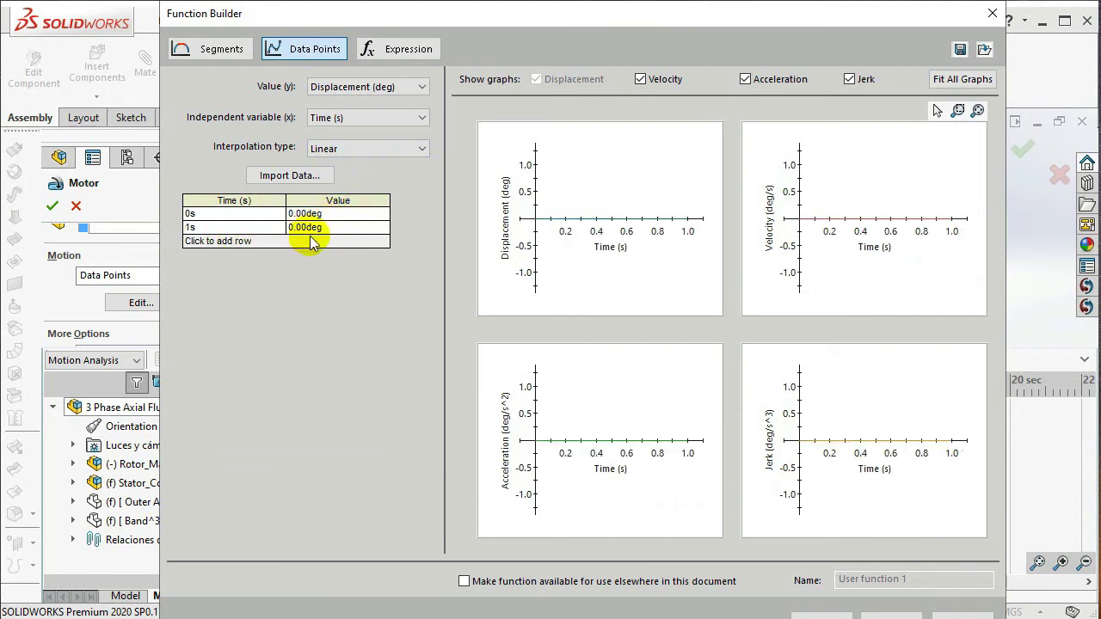
pyautogui.click(302, 229)
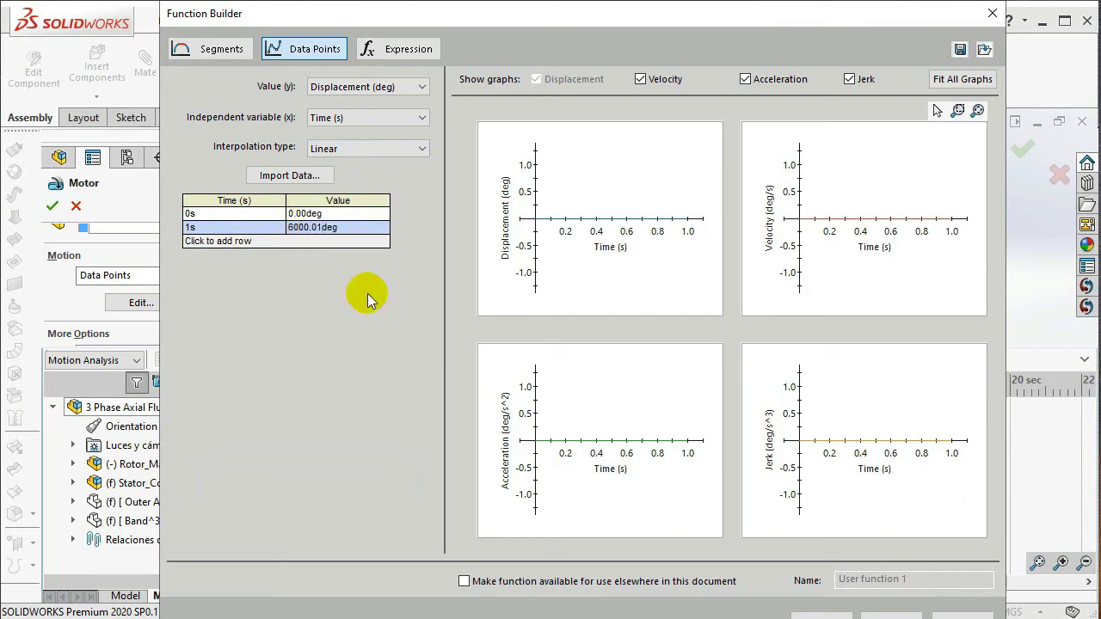
pyautogui.click(376, 214)
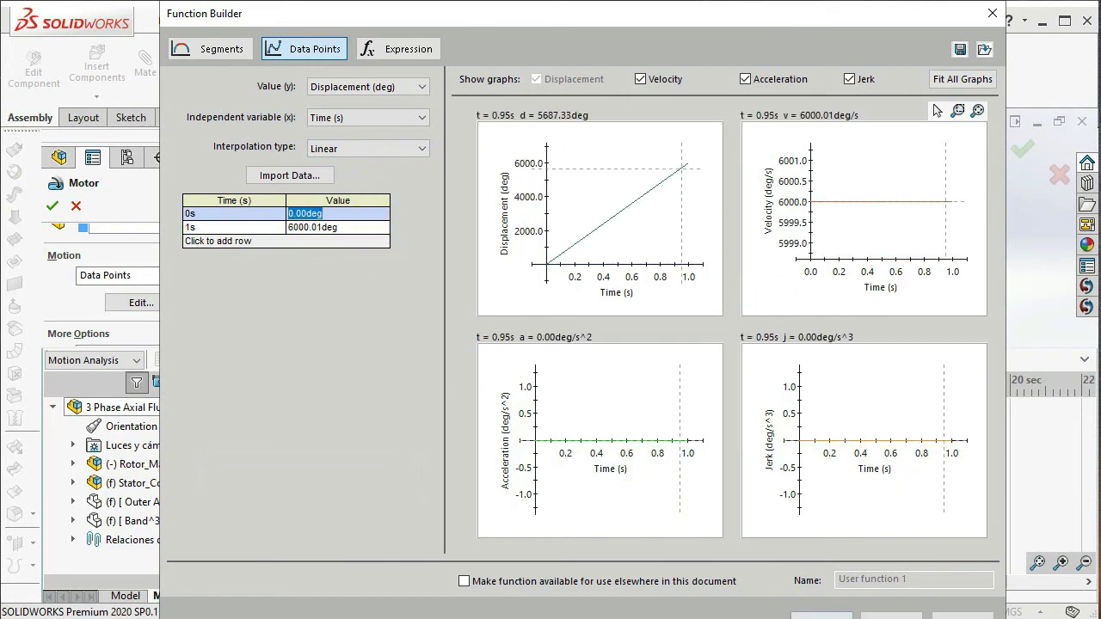
pyautogui.click(821, 616)
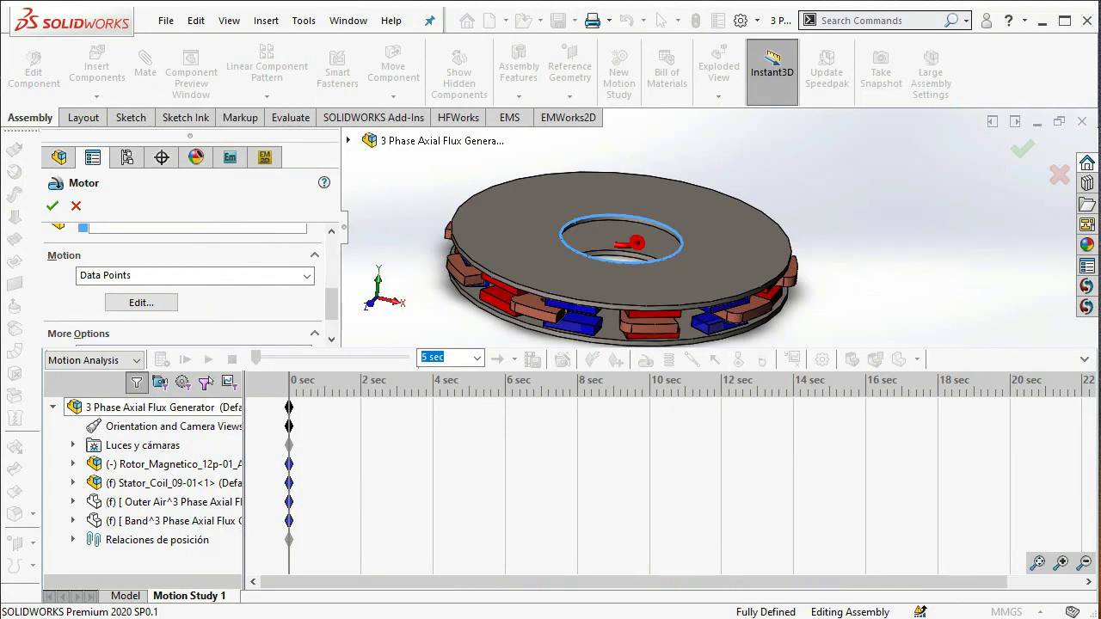
pyautogui.moveTo(334, 306); pyautogui.dragTo(336, 216)
pyautogui.click(53, 208)
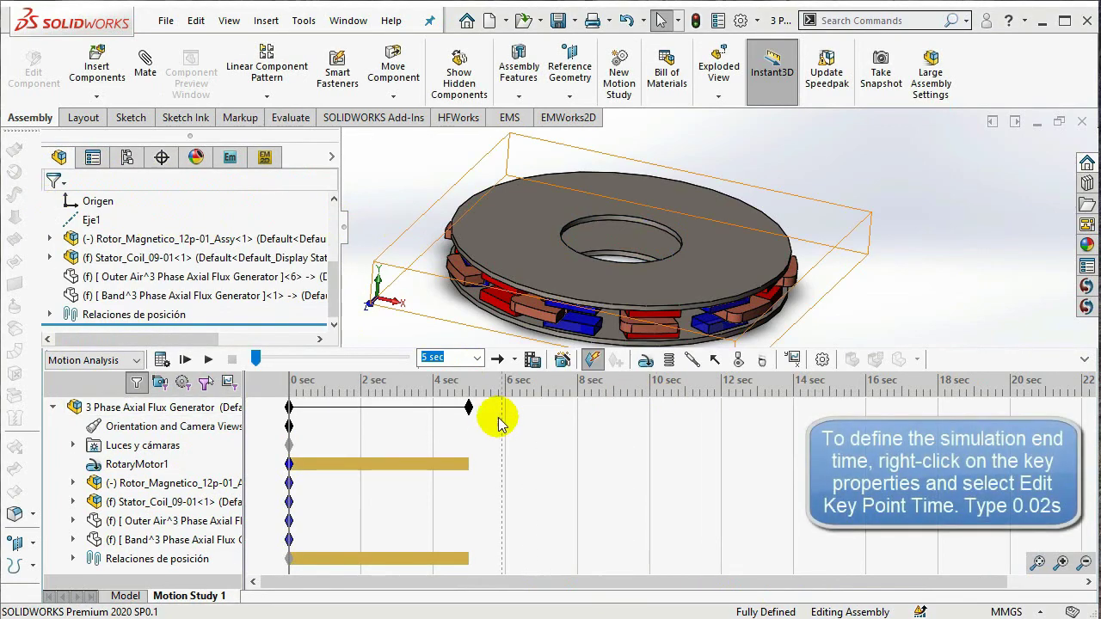
# Set the motion study's end key point time to 0.02 s.
pyautogui.rightClick(470, 407)
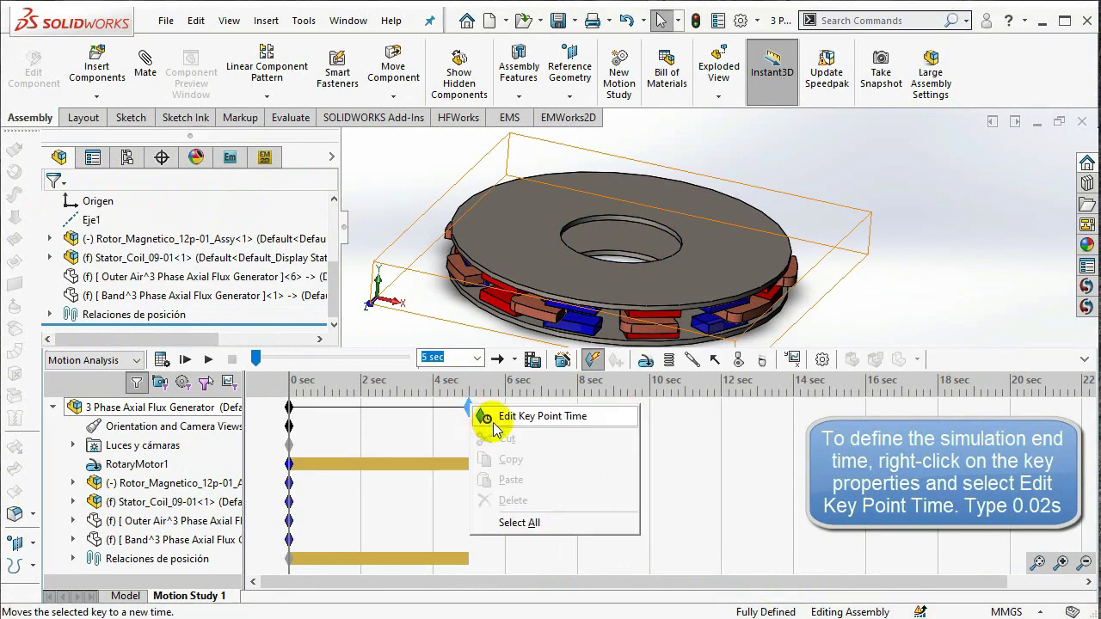
pyautogui.click(497, 421)
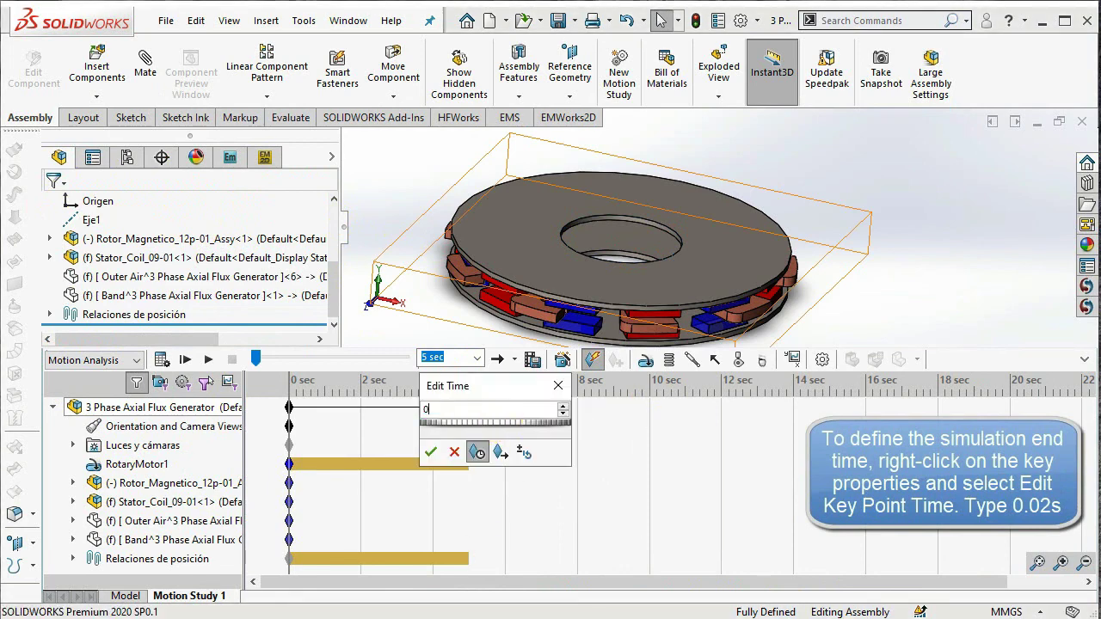
pyautogui.write('0.02s')
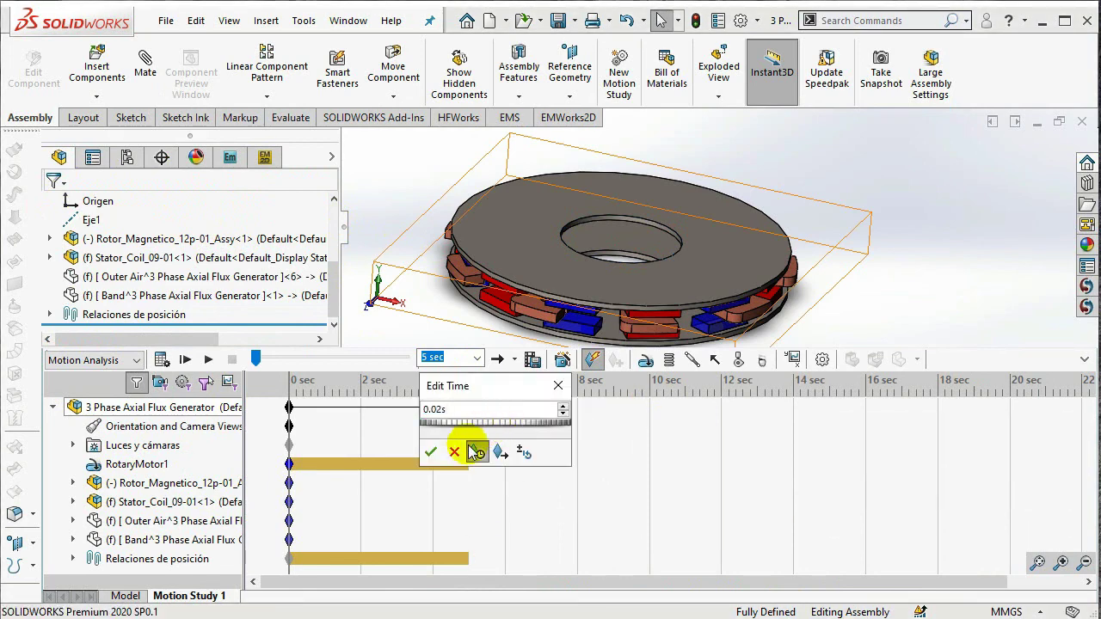
pyautogui.click(431, 454)
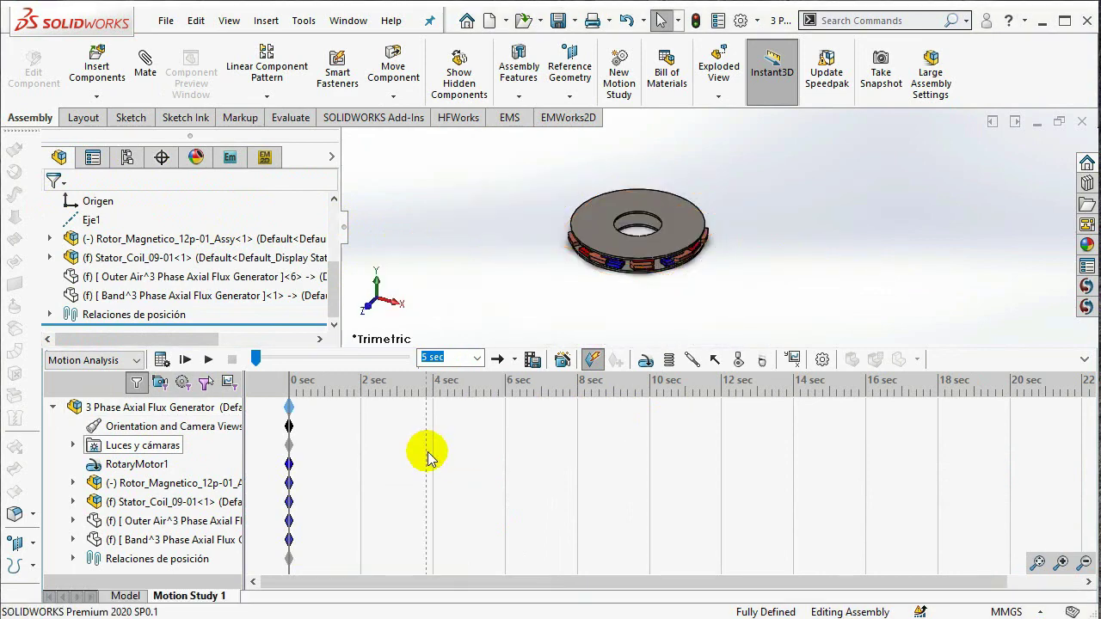
# Set the Motion Analysis frames per second to 1500 in the motion study properties.
pyautogui.click(822, 360)
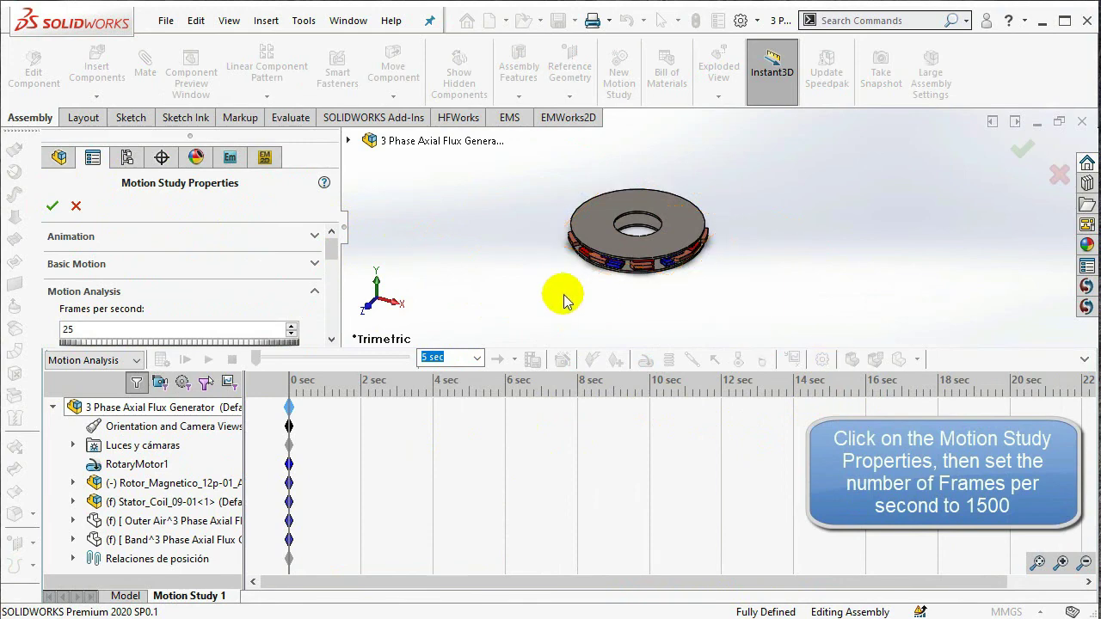
pyautogui.click(98, 332)
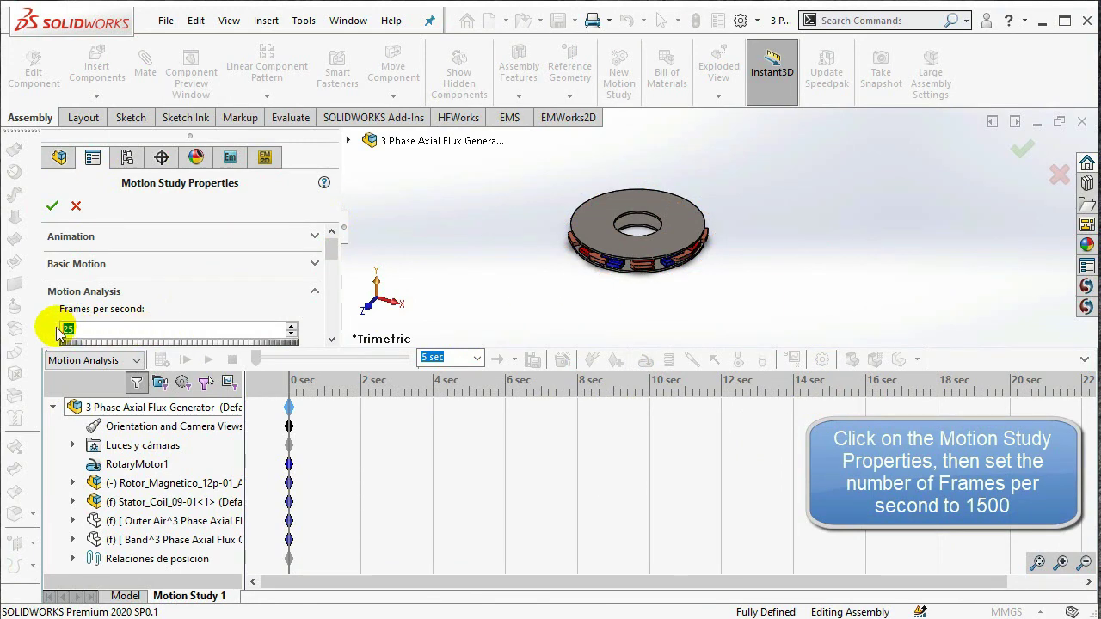
pyautogui.write('1500')
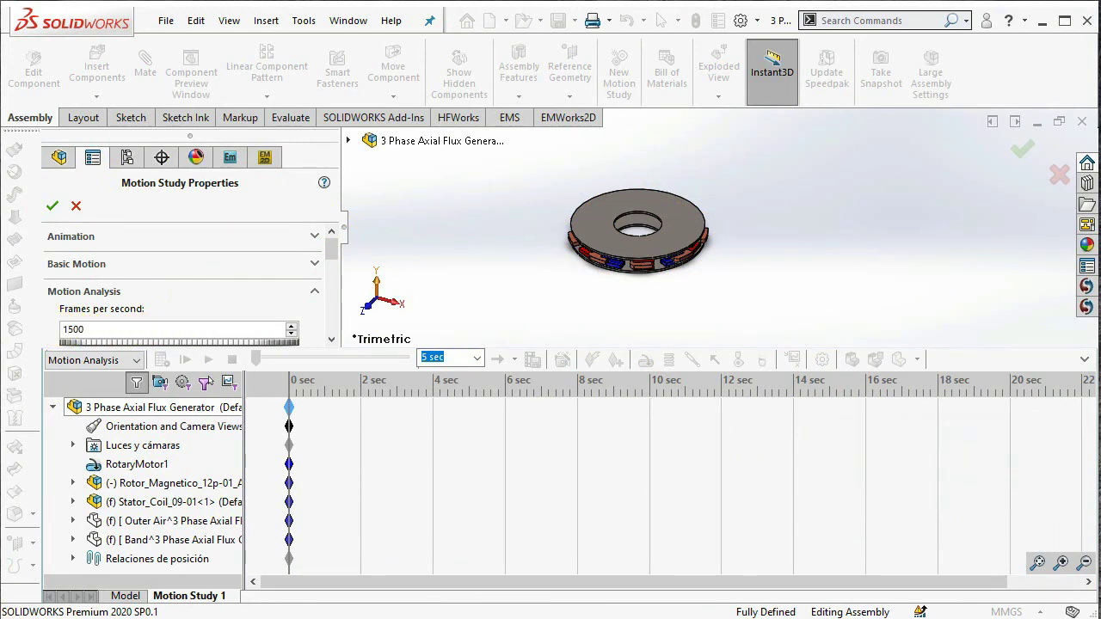
pyautogui.click(51, 206)
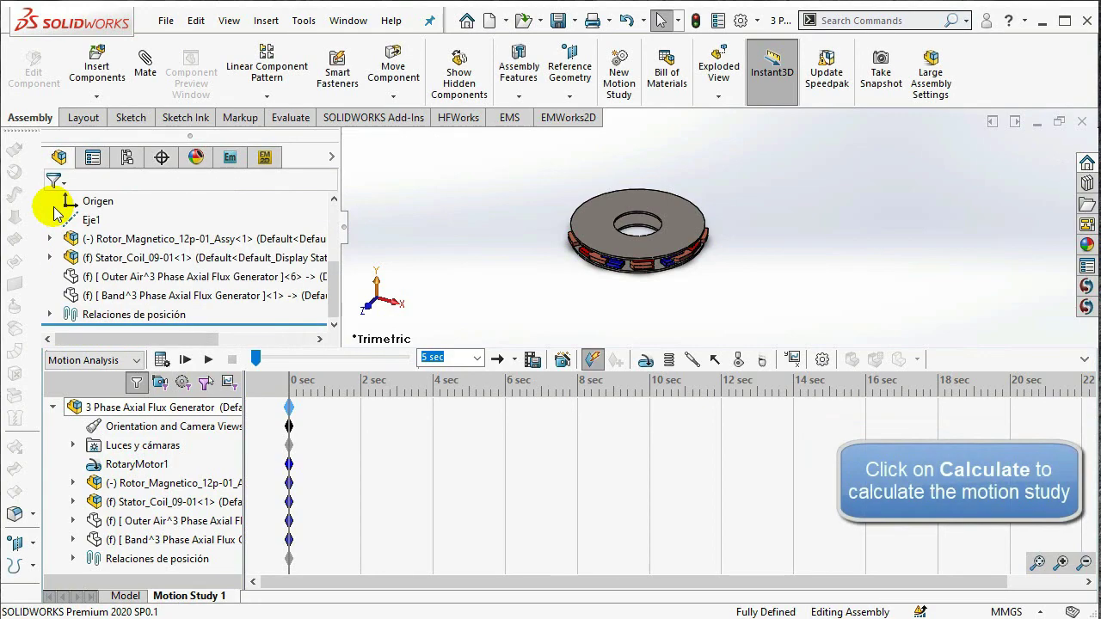